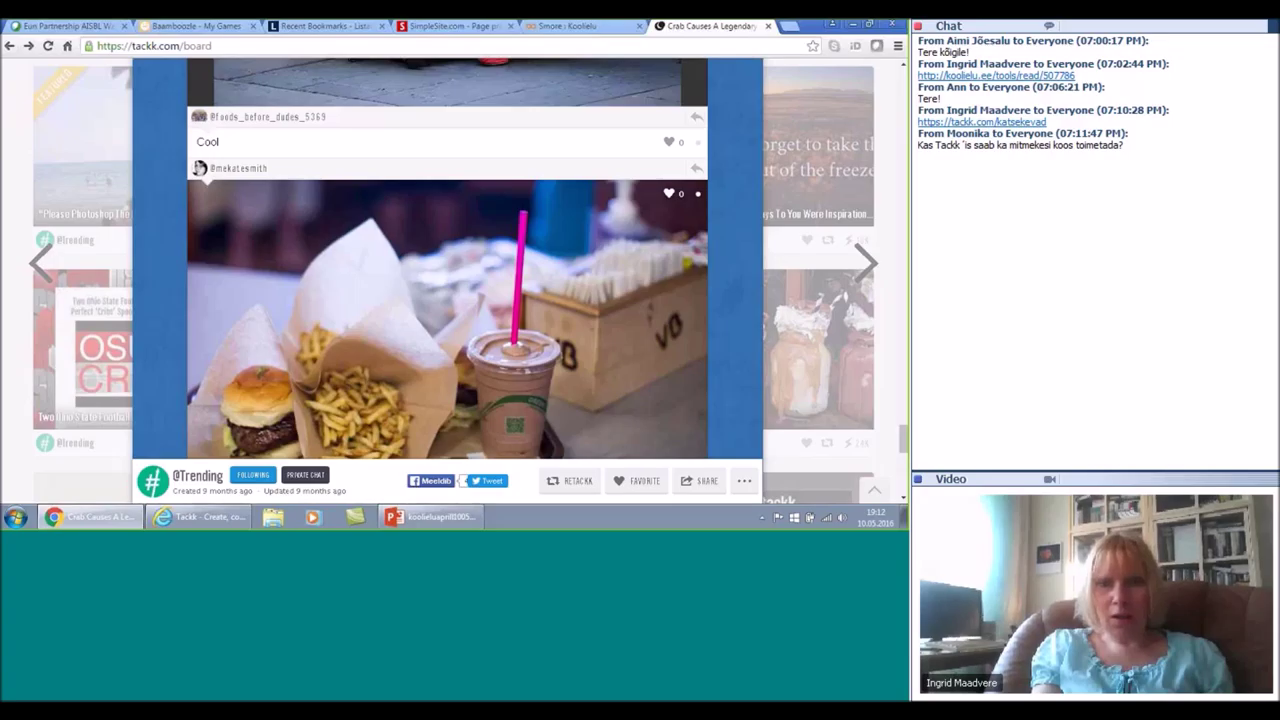
# Step: Leave the crab Photoshop battle post and open the Meie projekt Tackk from the home feed for editing
pyautogui.scroll(5, 447, 258)
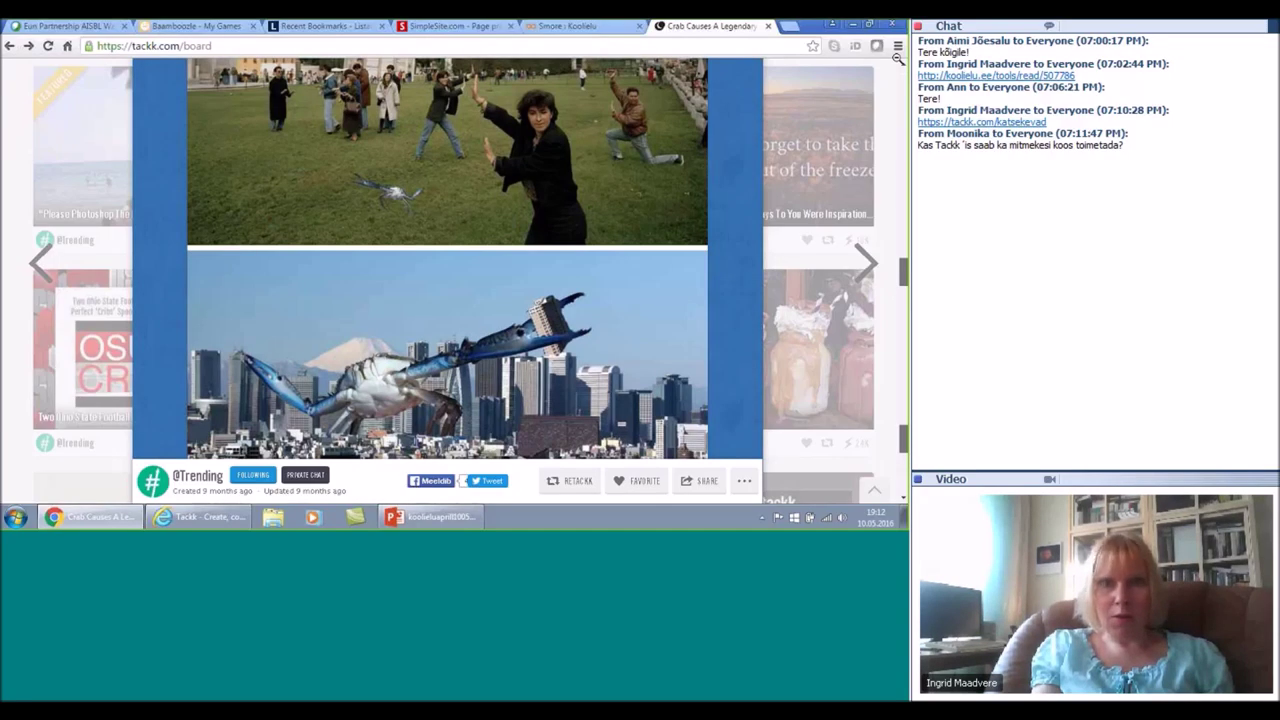
pyautogui.scroll(5, 898, 58)
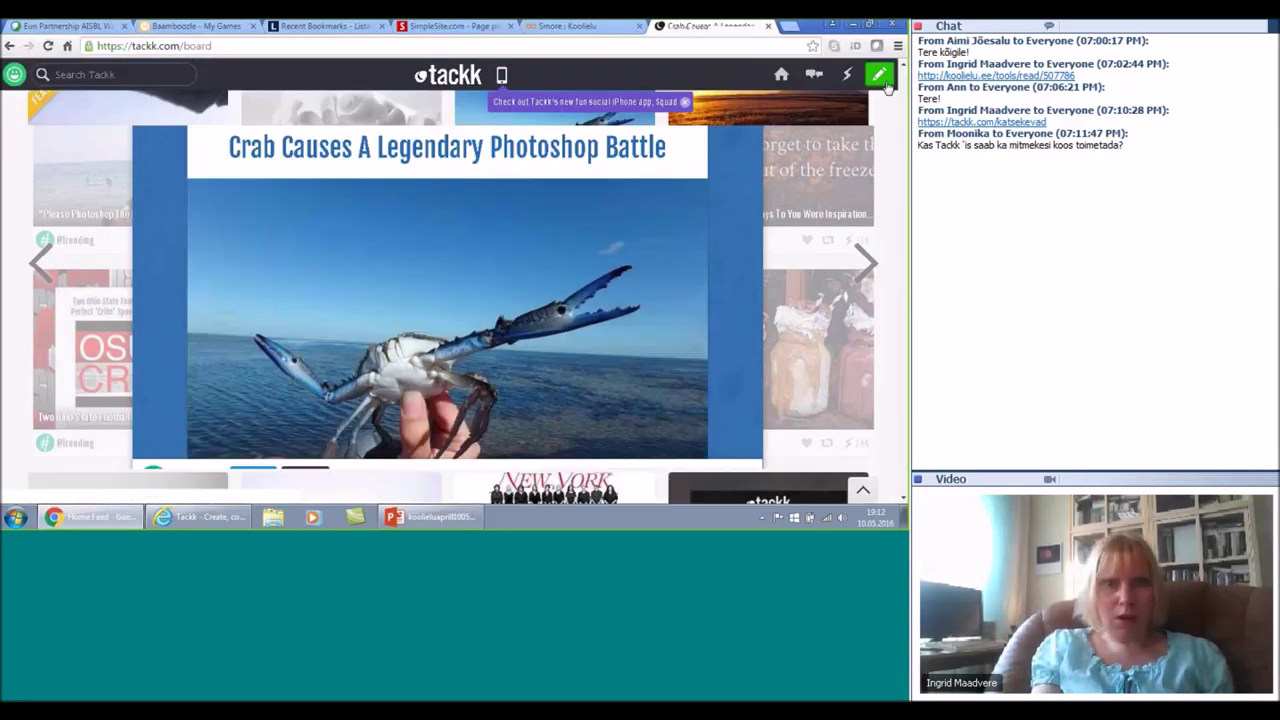
pyautogui.click(887, 88)
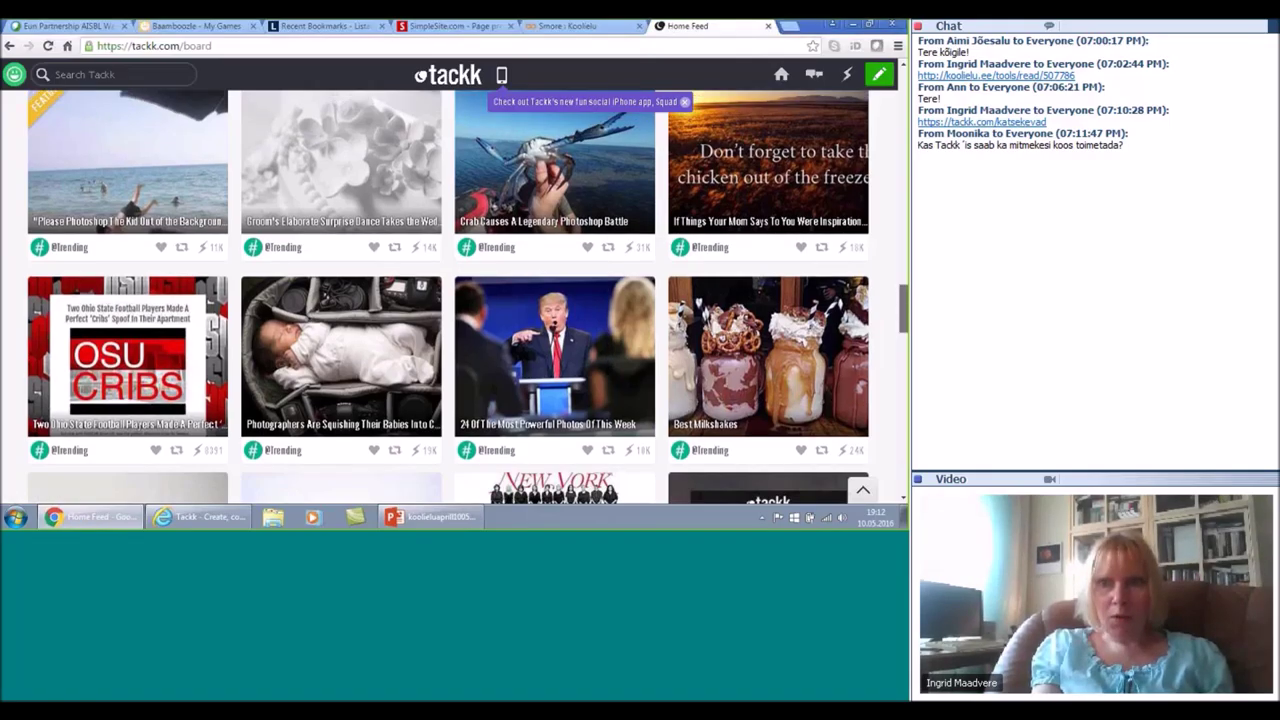
pyautogui.click(11, 78)
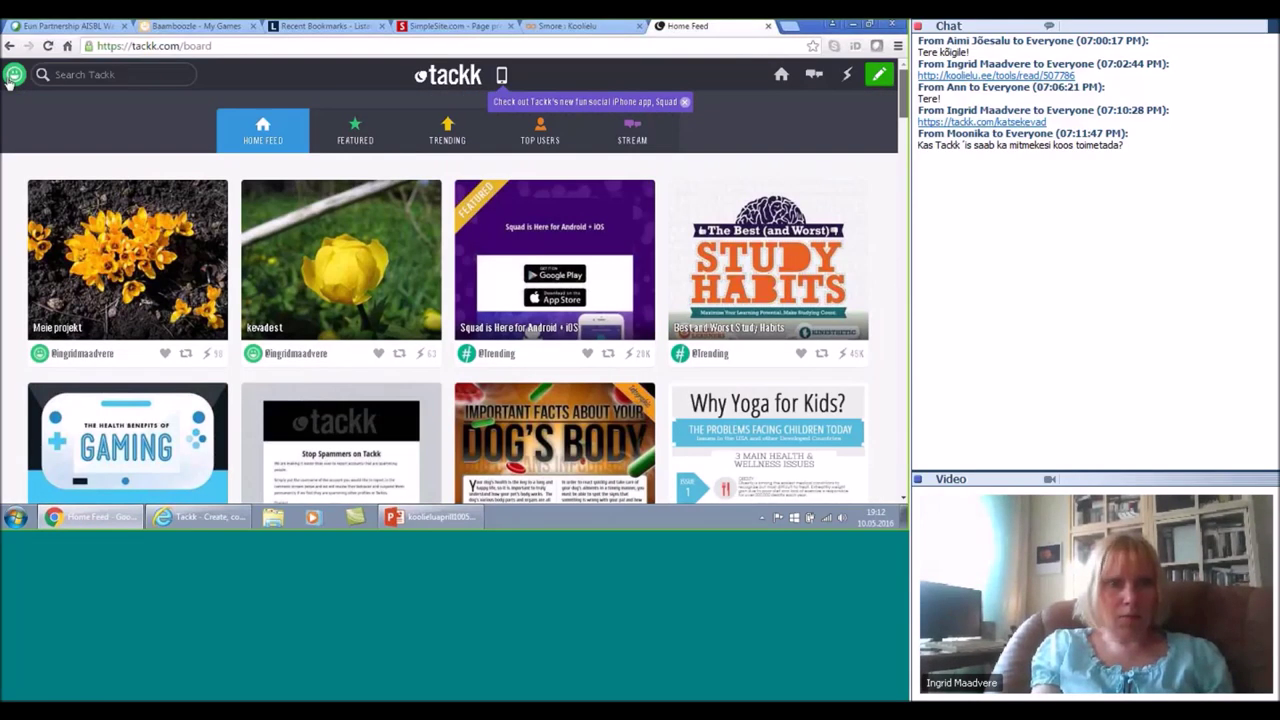
pyautogui.click(167, 237)
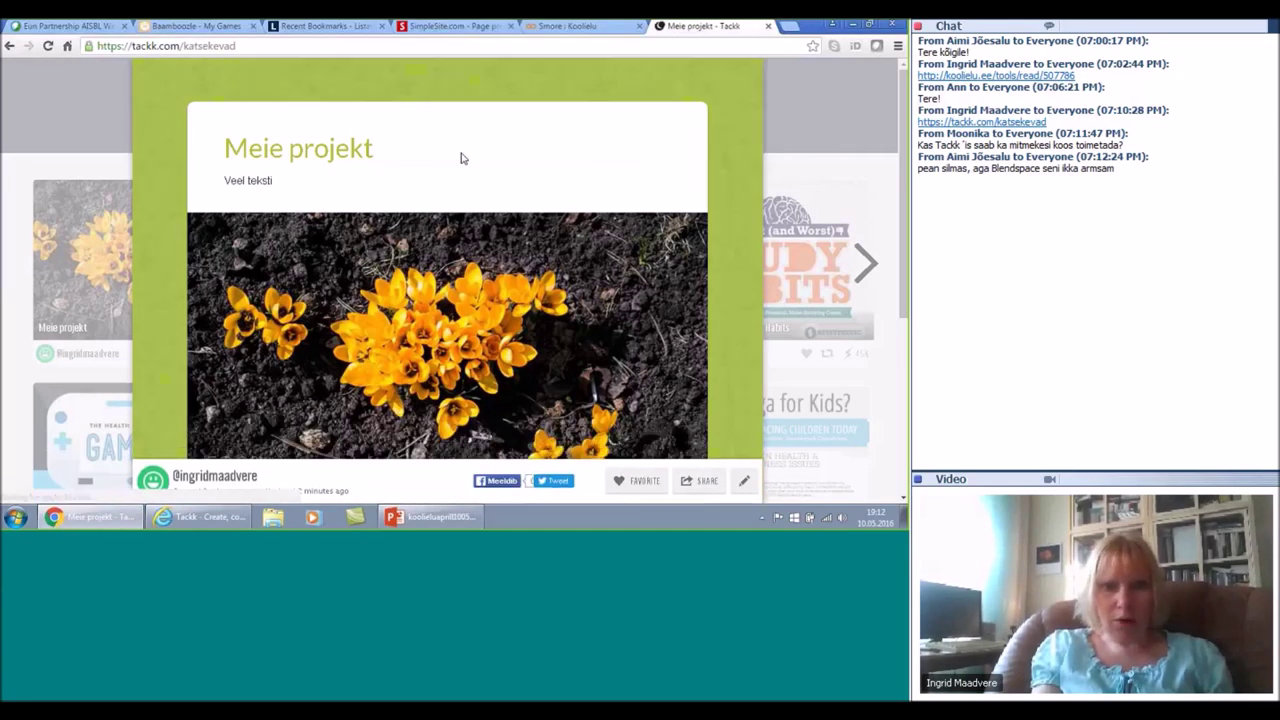
pyautogui.click(743, 484)
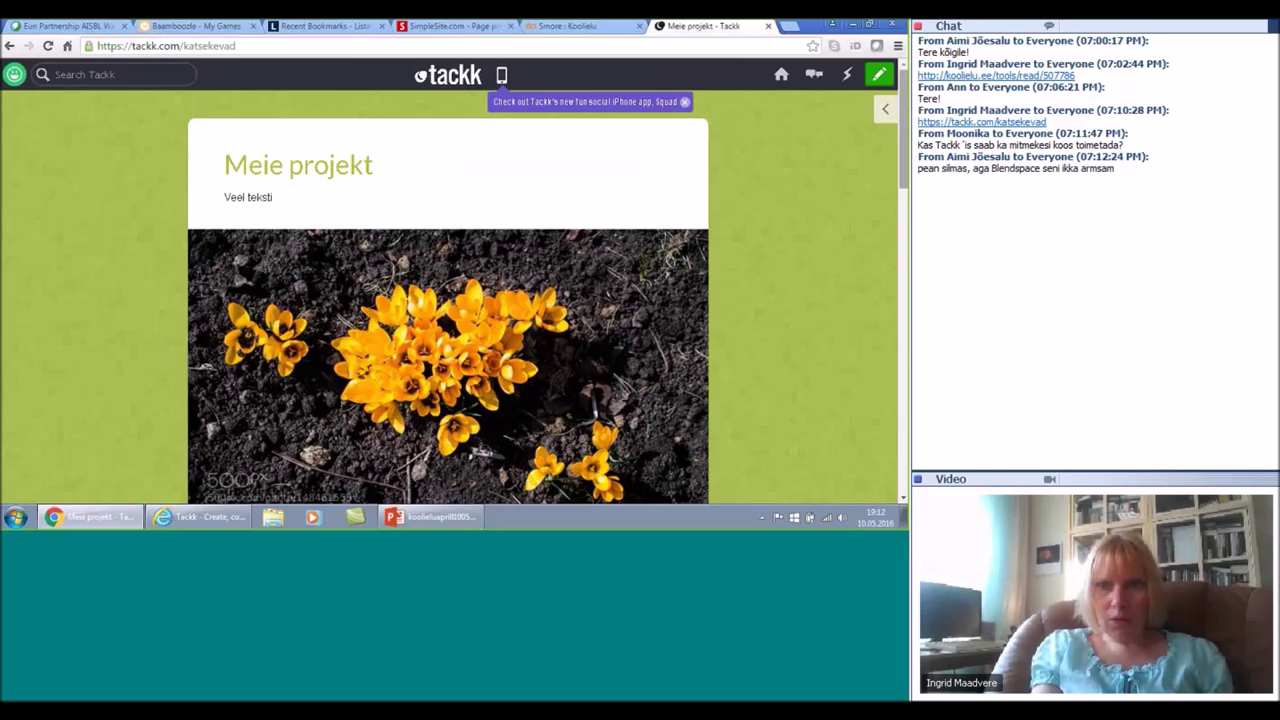
# Step: Look through the Tackk types available for creation, and check the content blocks of the Meie projekt Tackk
pyautogui.click(879, 74)
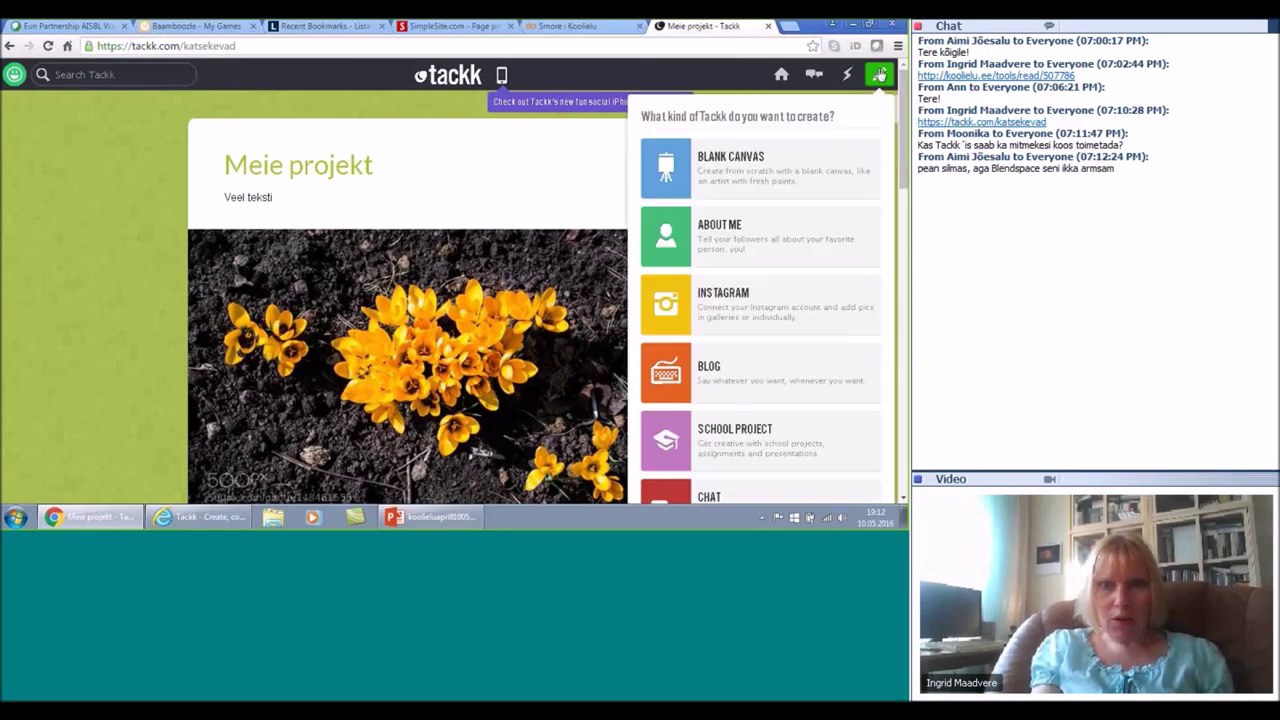
pyautogui.click(879, 74)
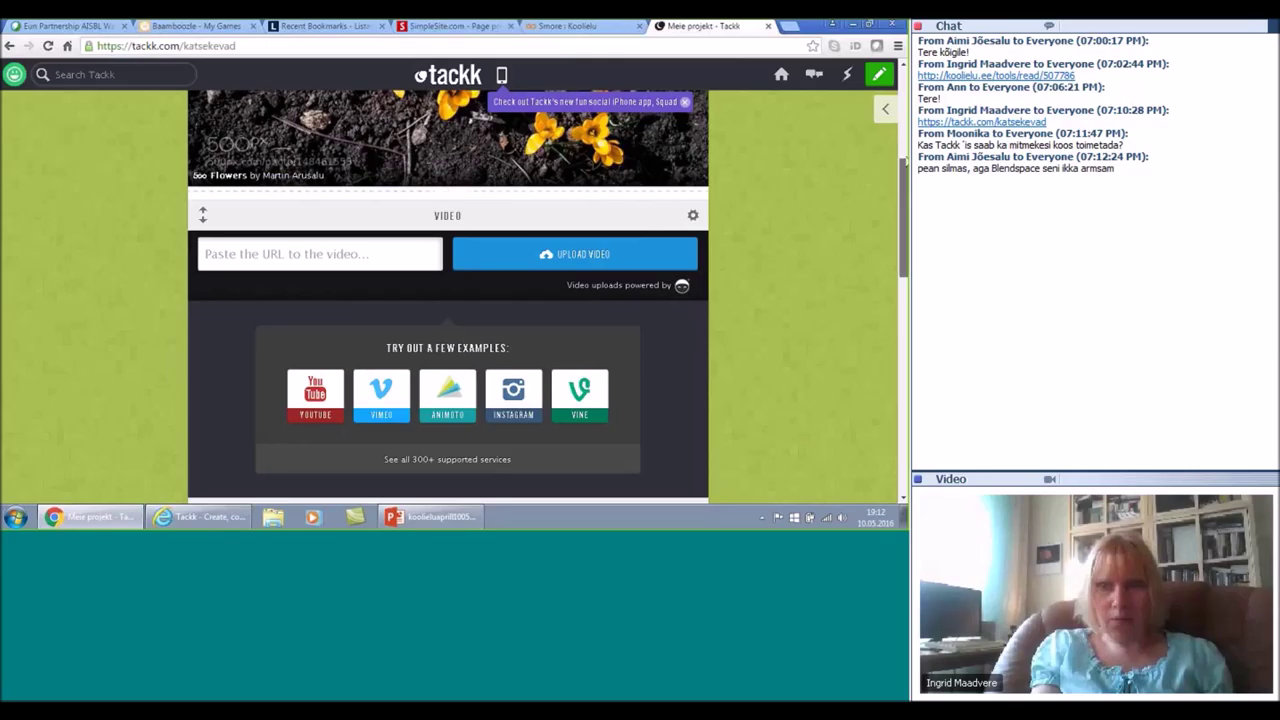
pyautogui.scroll(3, 630, 133)
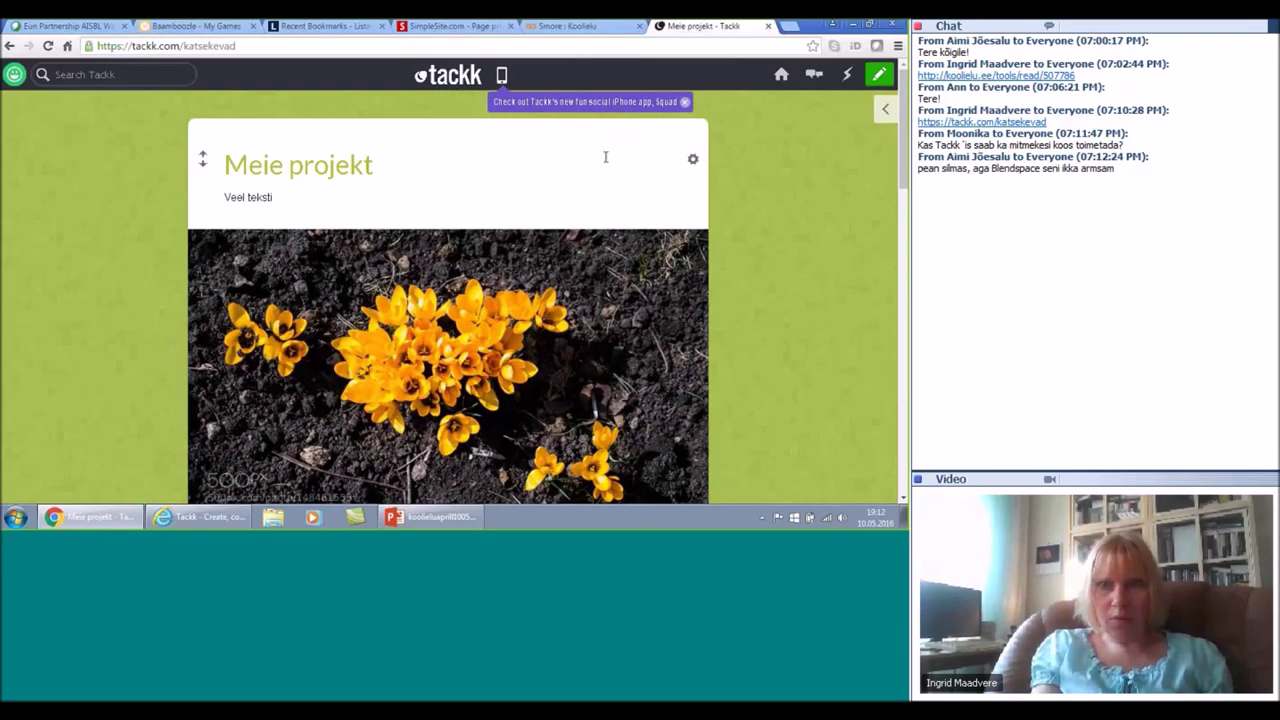
# Step: Examine the sharing options offered for the Meie projekt Tackk
pyautogui.click(884, 112)
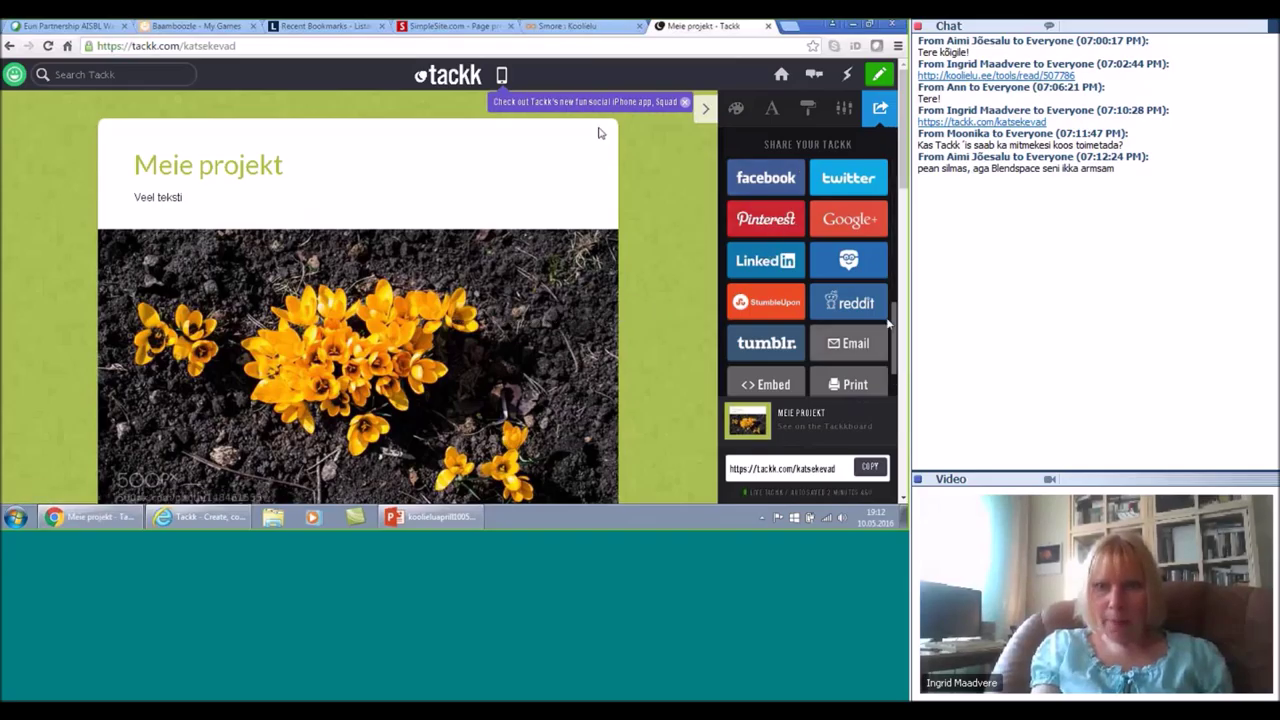
pyautogui.scroll(-1, 894, 360)
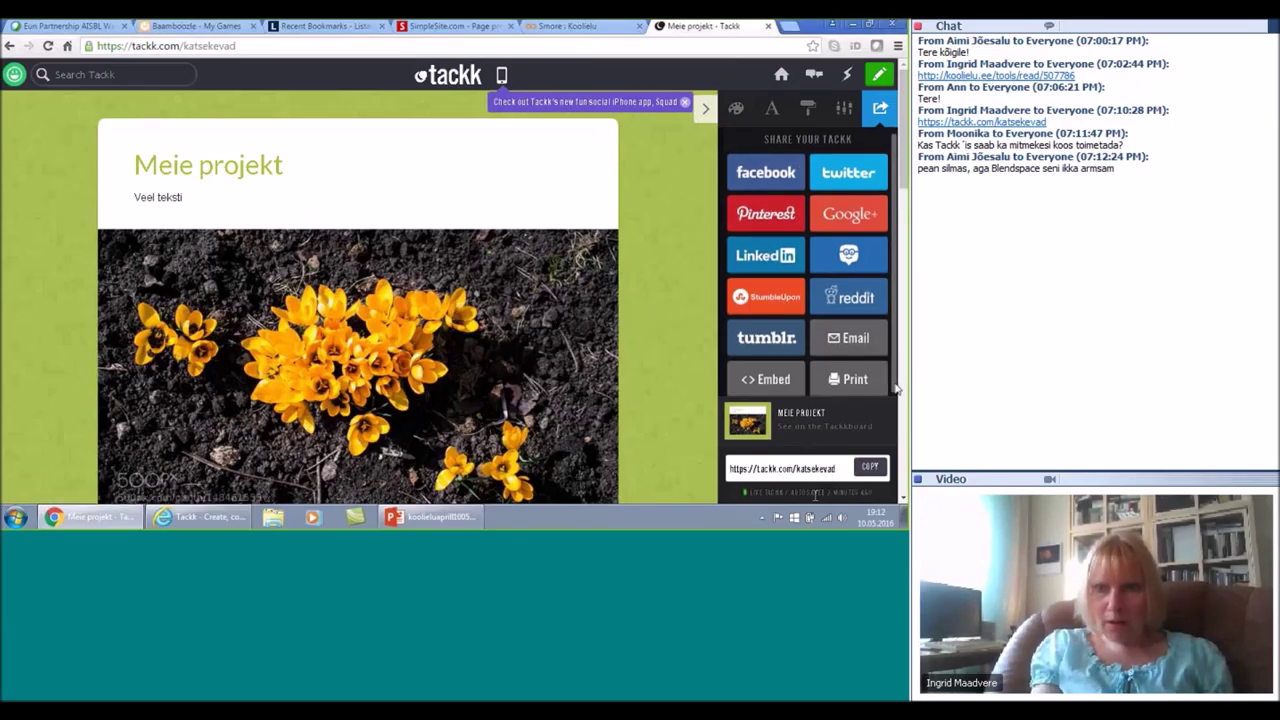
pyautogui.scroll(-1, 820, 496)
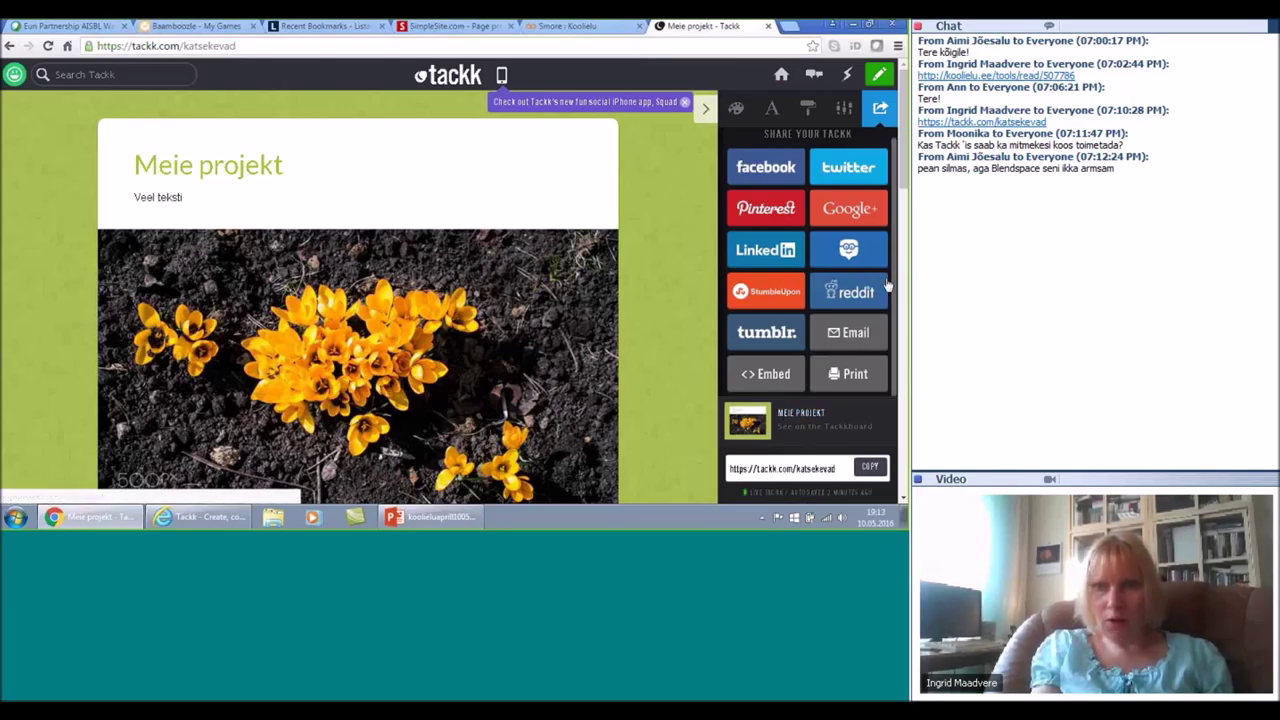
pyautogui.scroll(1, 891, 211)
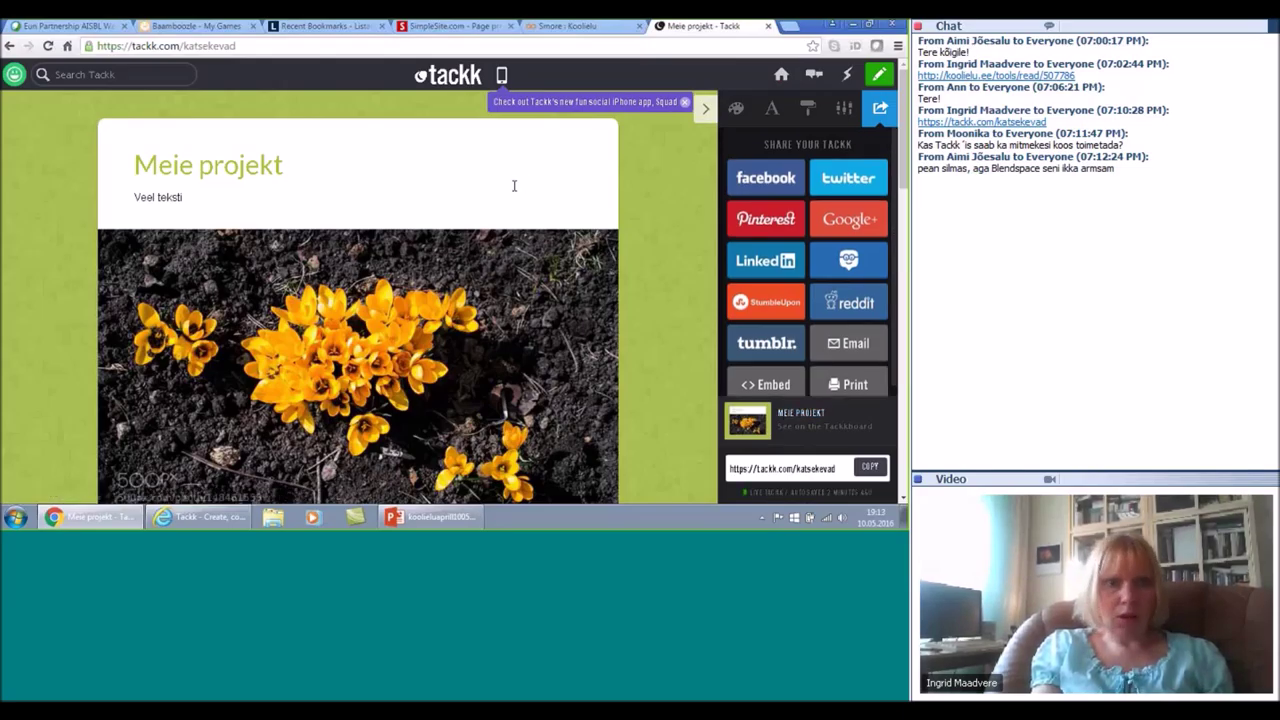
# Step: Open the account's own list of Tackks and reveal the action controls on the Meie projekt Tackk
pyautogui.click(14, 74)
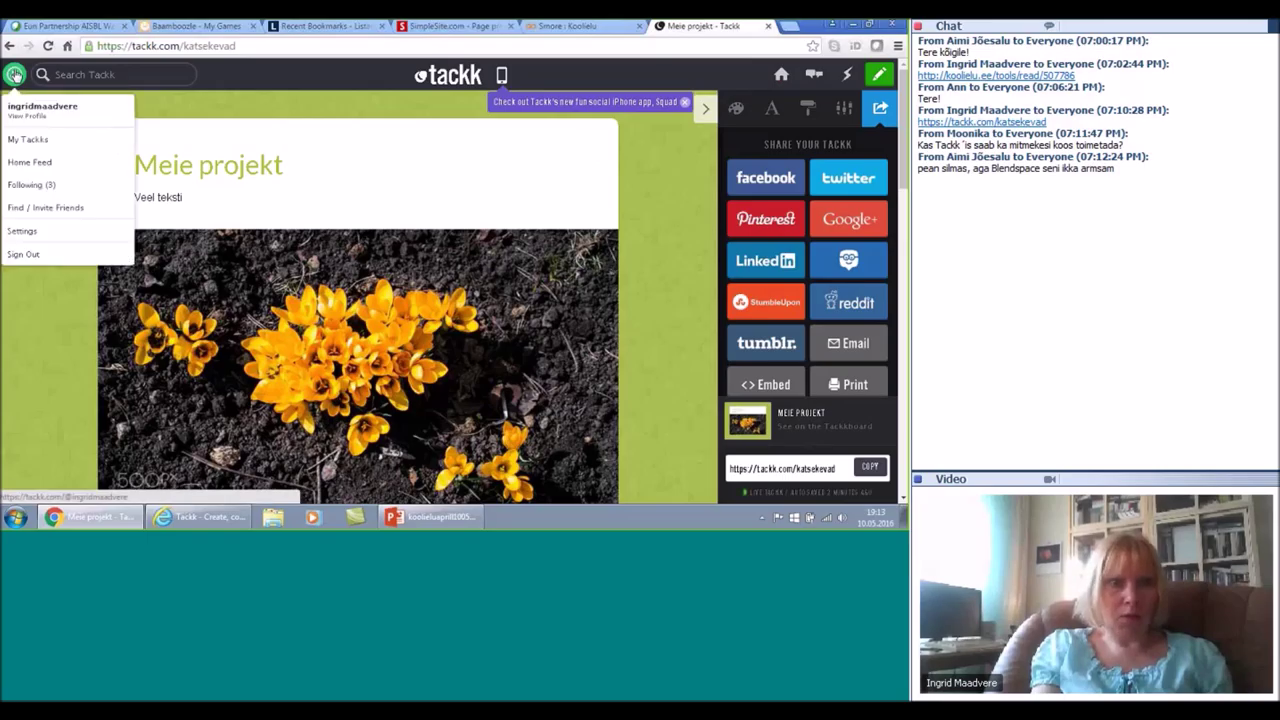
pyautogui.click(27, 140)
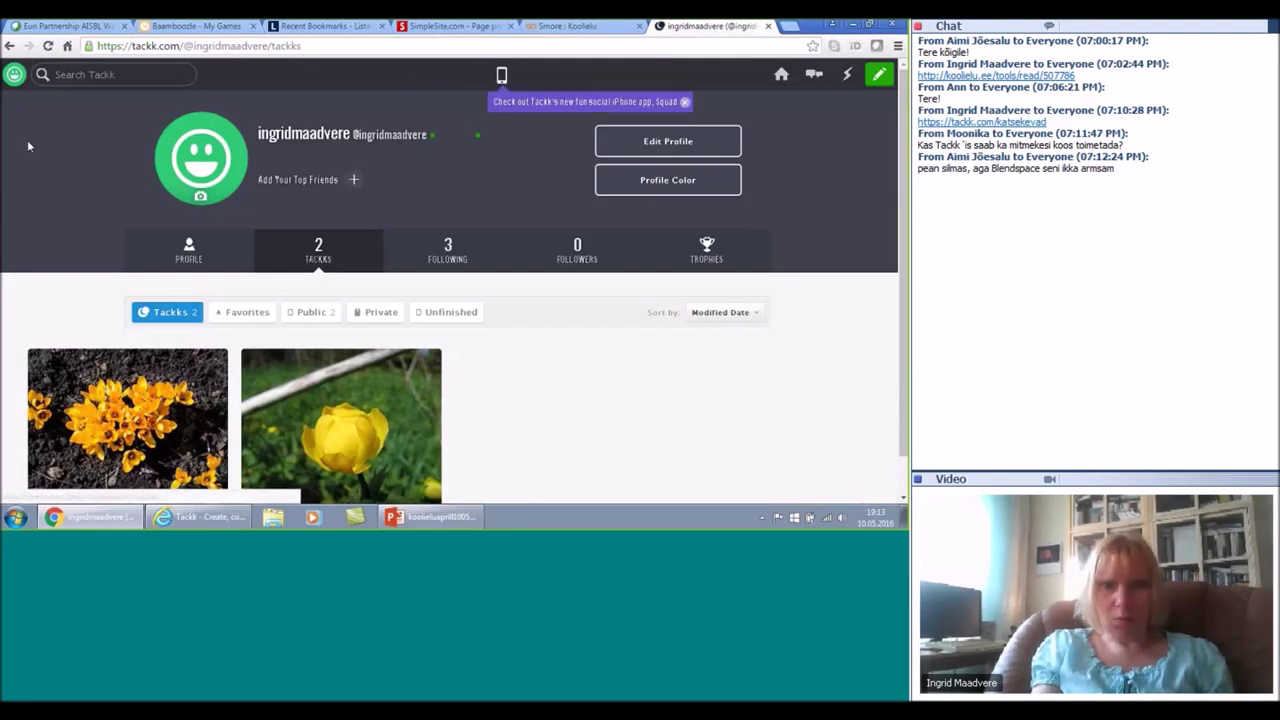
pyautogui.moveTo(330, 365); pyautogui.dragTo(902, 276)
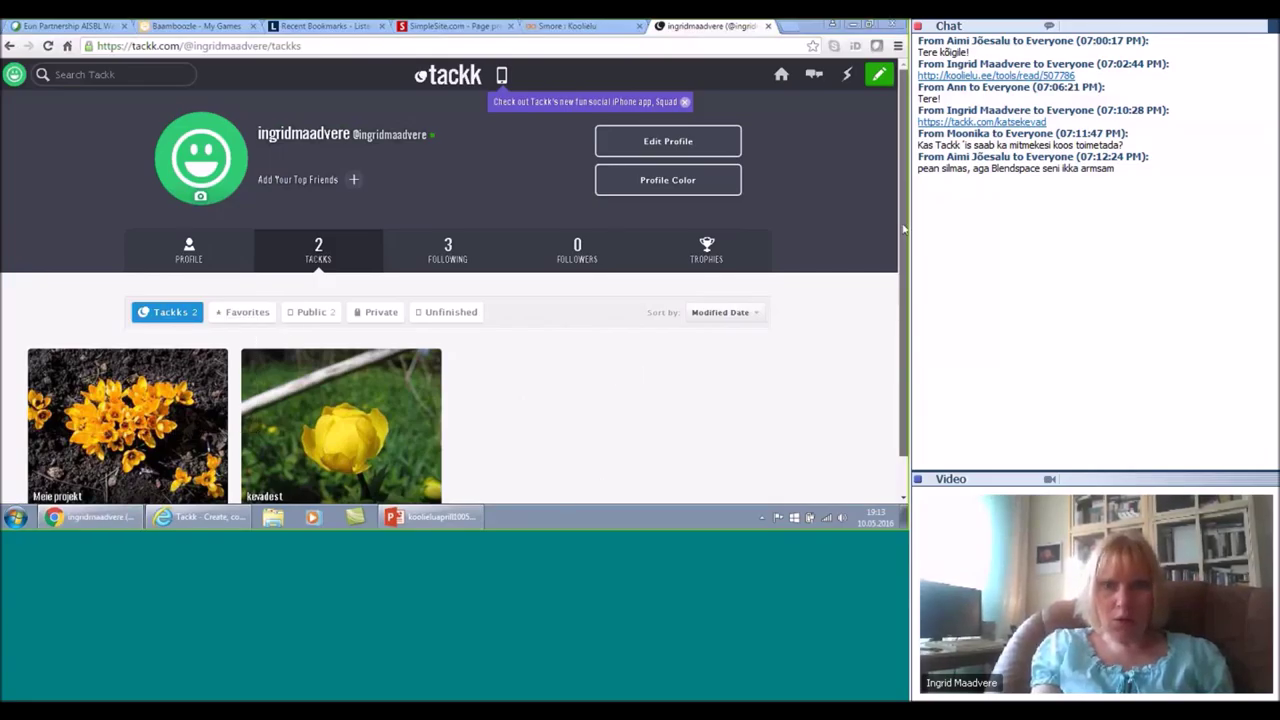
pyautogui.scroll(-1, 902, 276)
pyautogui.scroll(-1, 902, 276)
pyautogui.moveTo(190, 338)
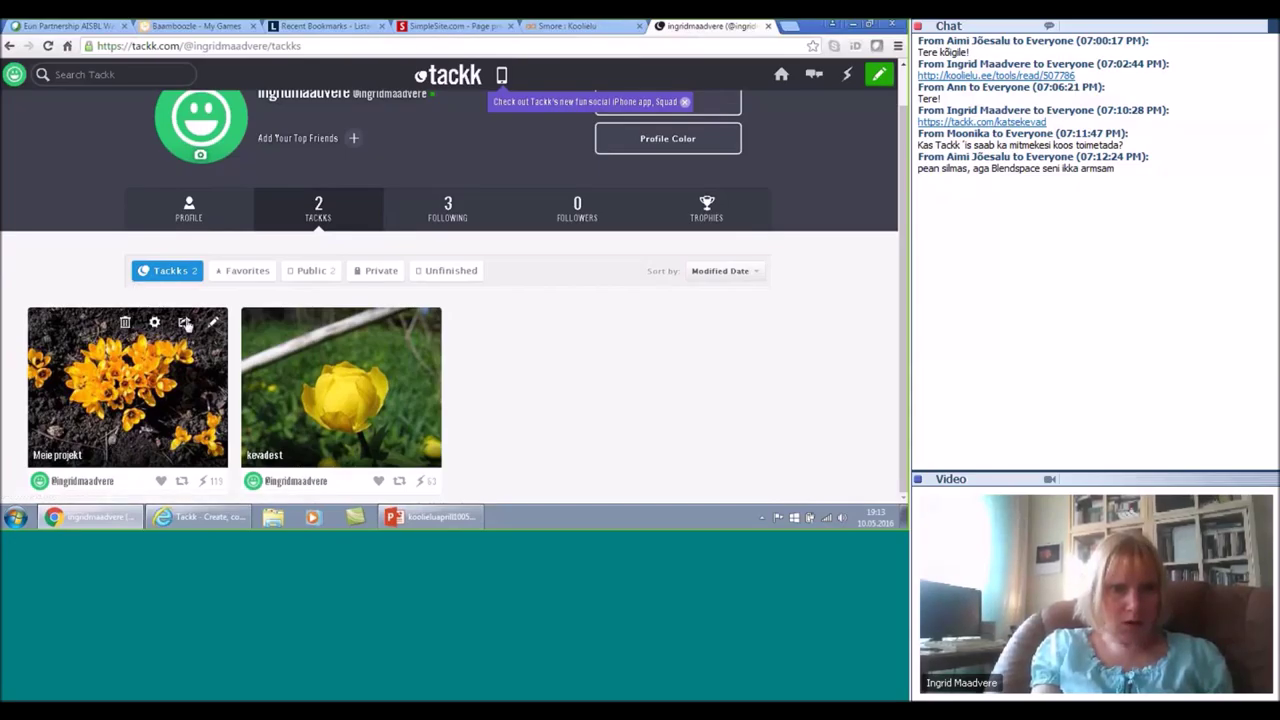
# Step: Inspect the ownership transfer form and the sharing choices of the Meie projekt Tackk, closing each without changes
pyautogui.click(155, 322)
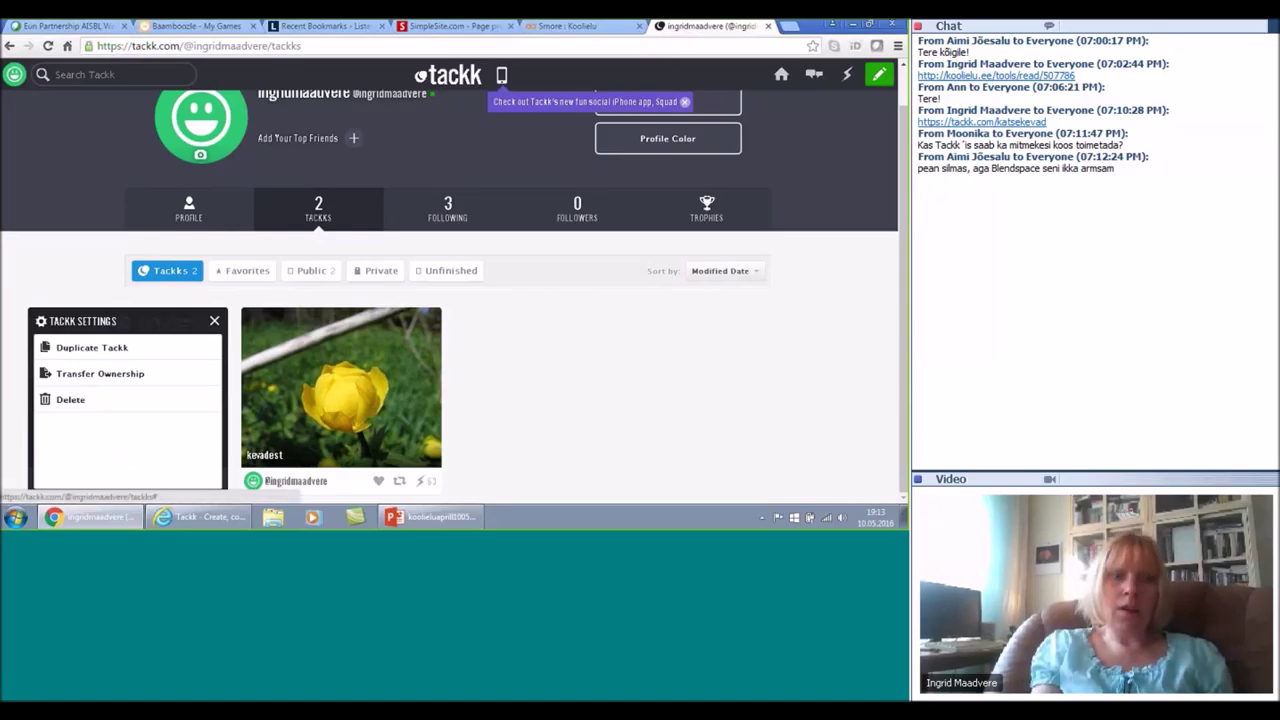
pyautogui.click(117, 378)
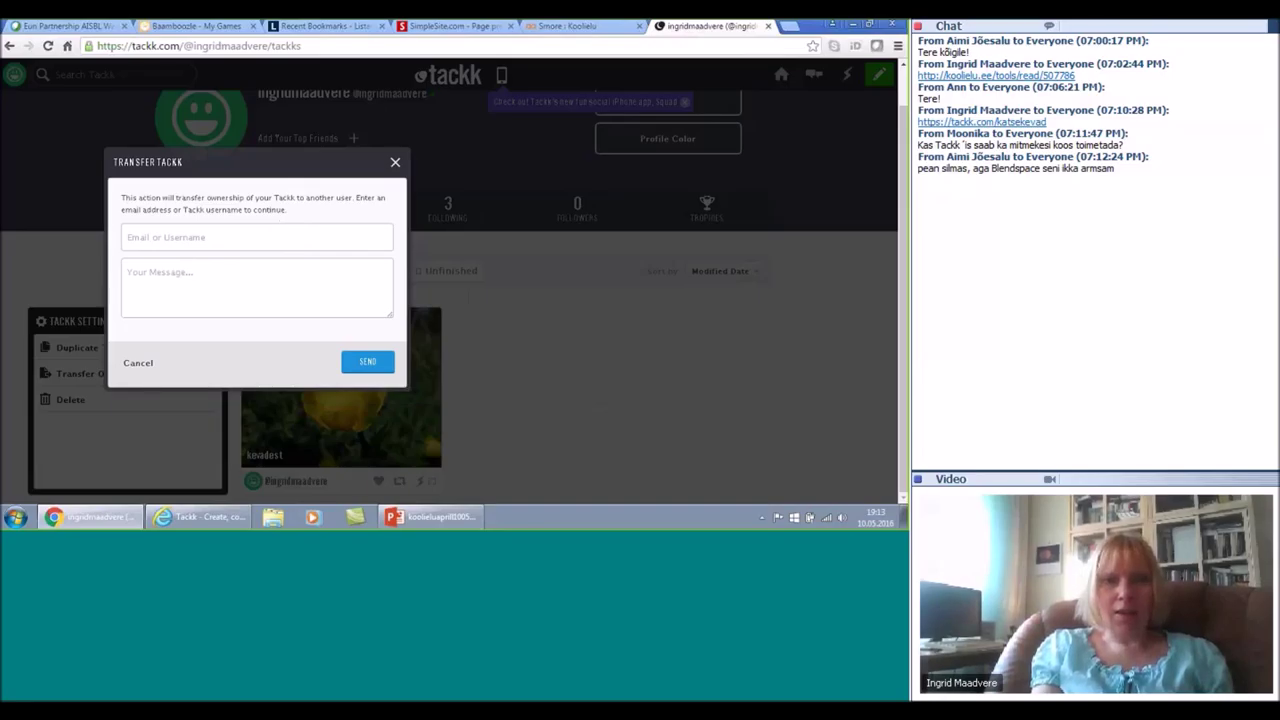
pyautogui.click(395, 161)
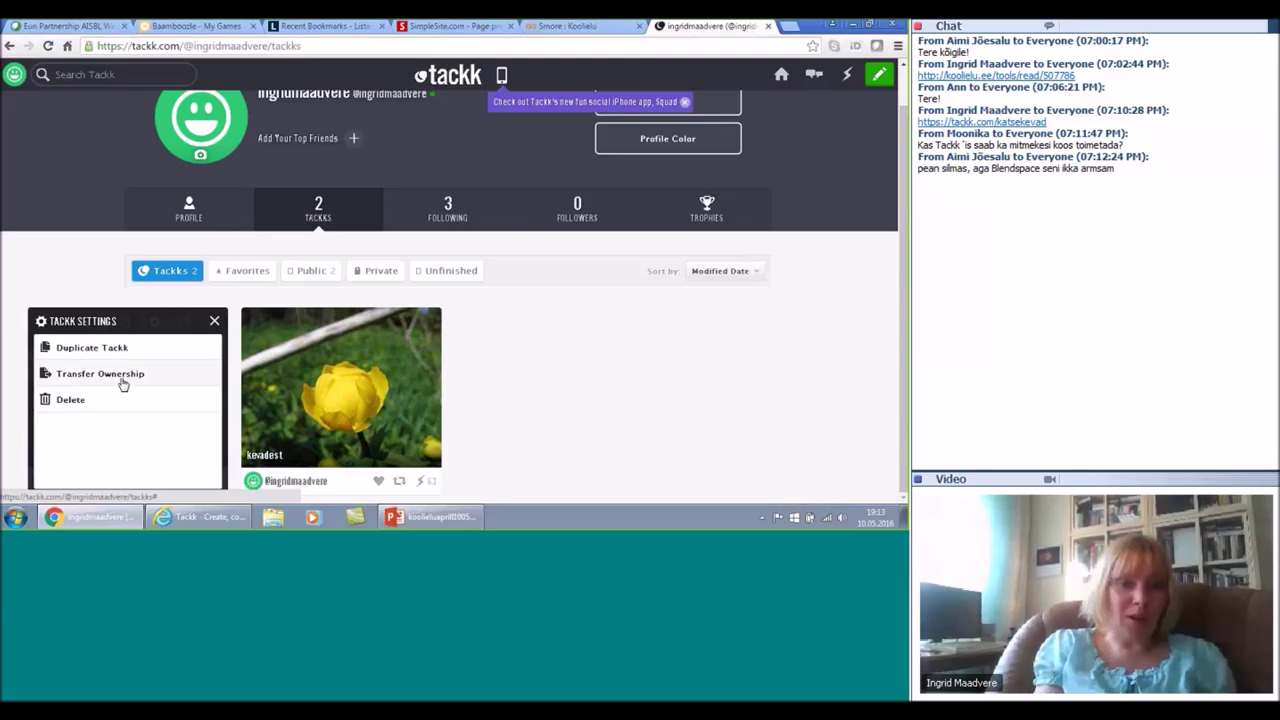
pyautogui.click(214, 324)
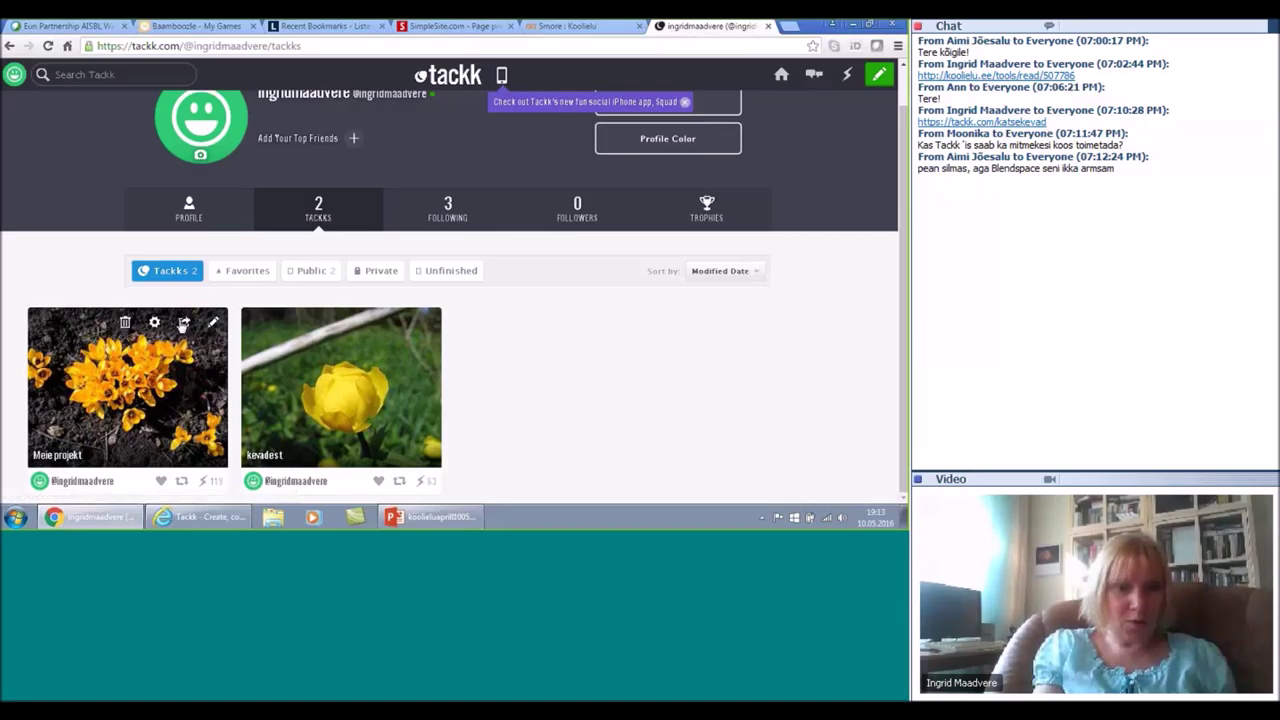
pyautogui.click(184, 324)
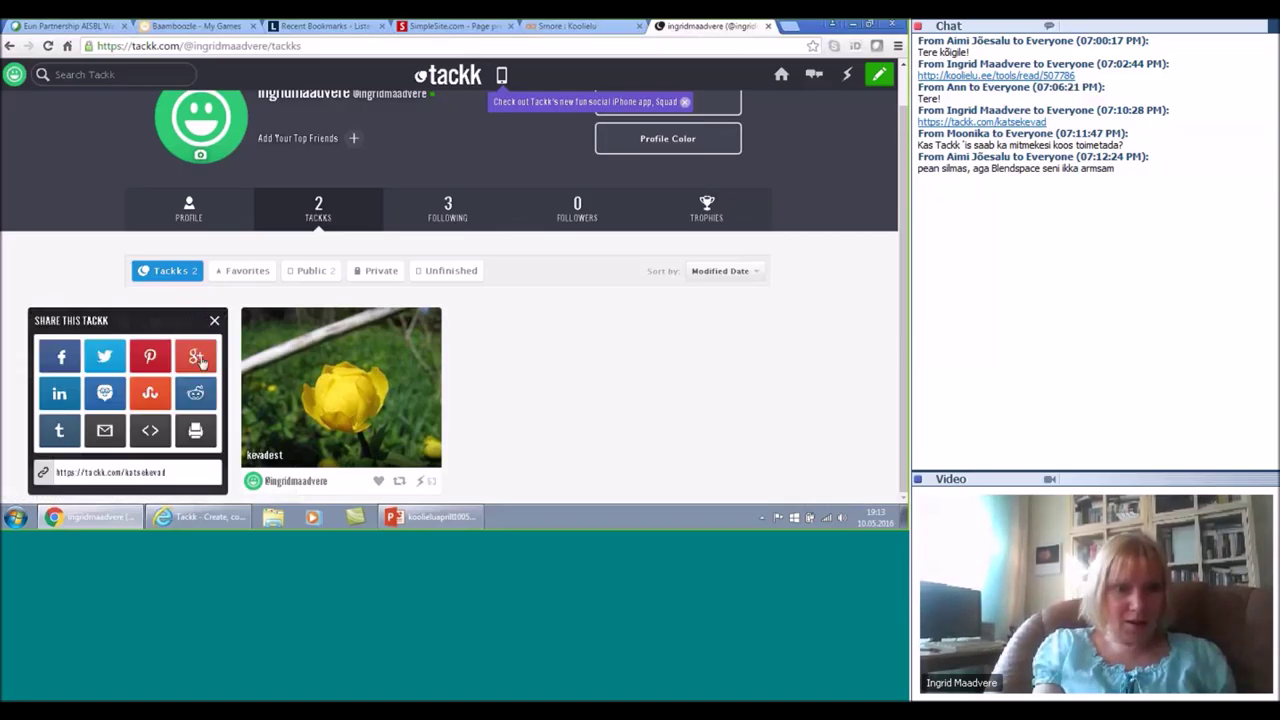
pyautogui.click(214, 320)
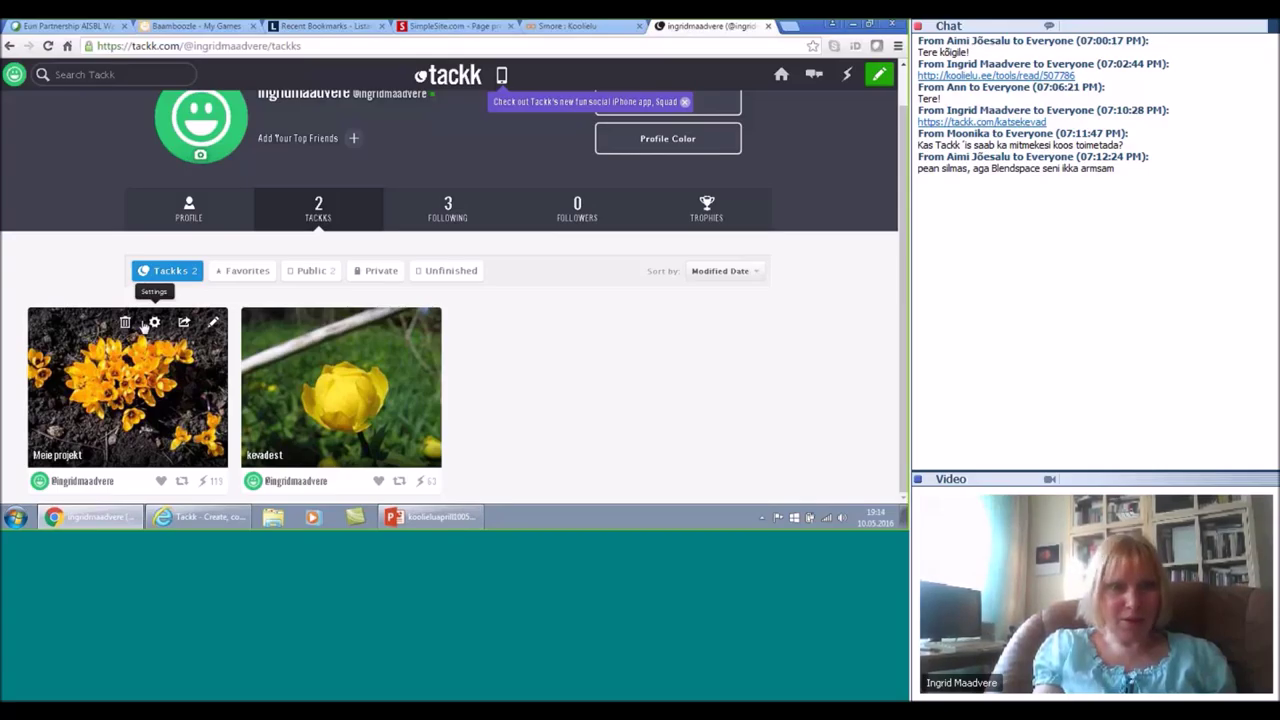
# Step: Open the ownership transfer form for the Meie projekt Tackk and enter the recipient's e-mail address
pyautogui.click(154, 322)
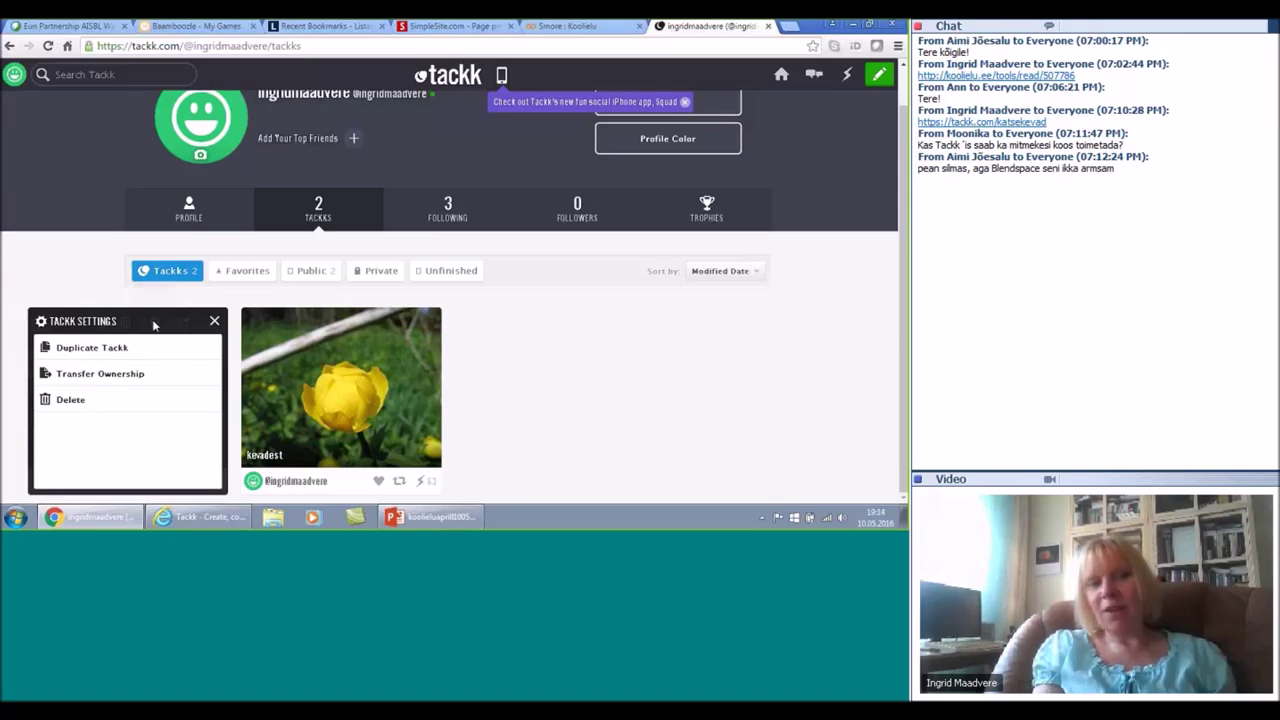
pyautogui.click(130, 375)
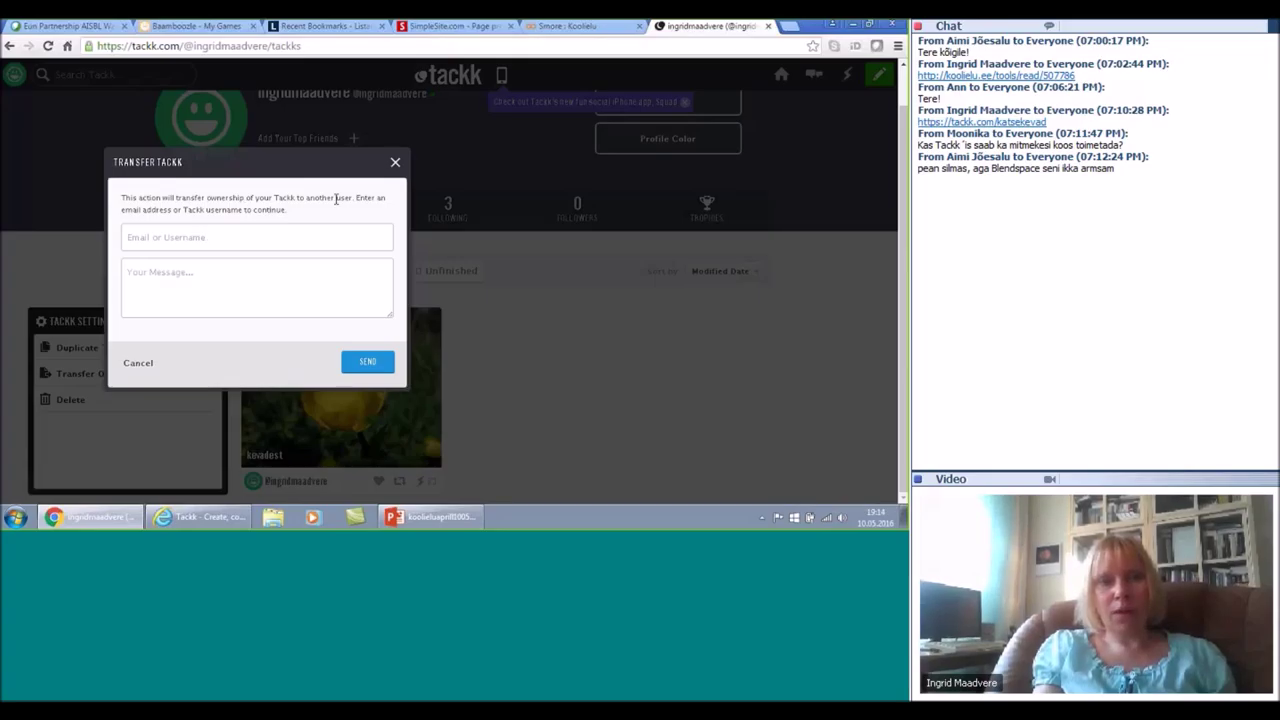
pyautogui.click(395, 163)
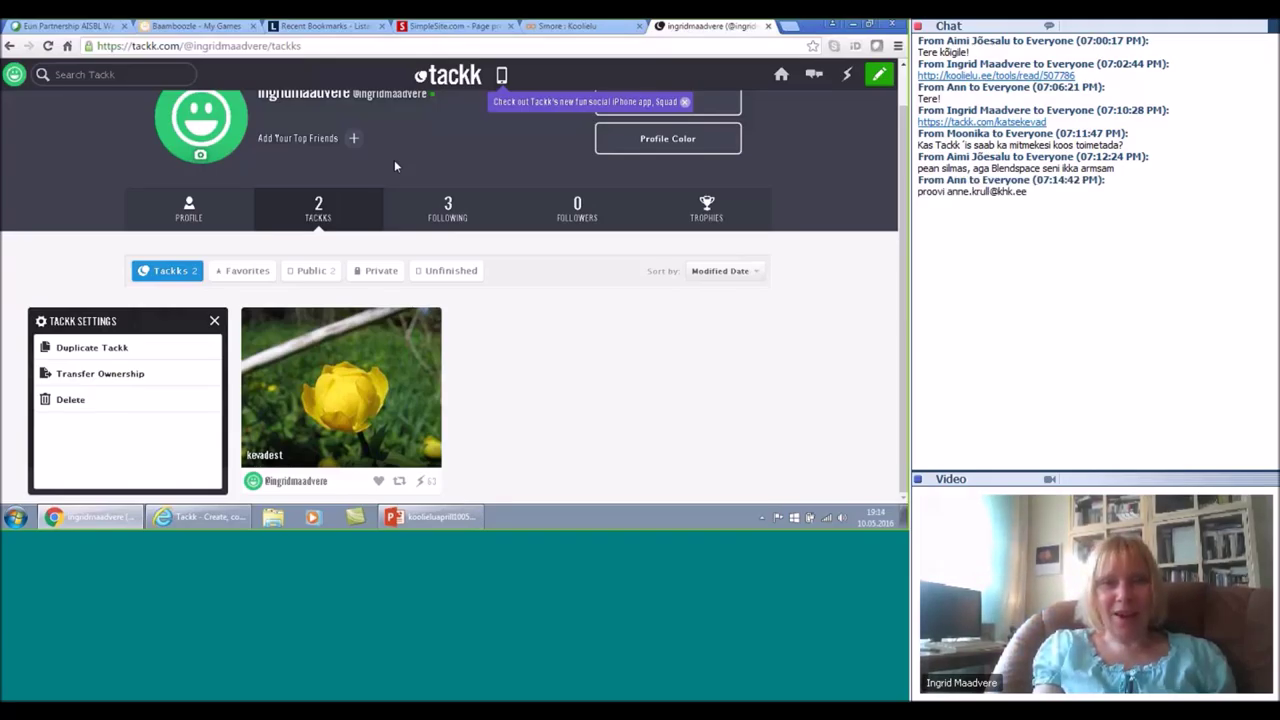
pyautogui.click(100, 374)
pyautogui.click(179, 236)
pyautogui.hotkey('ctrl', 'v')
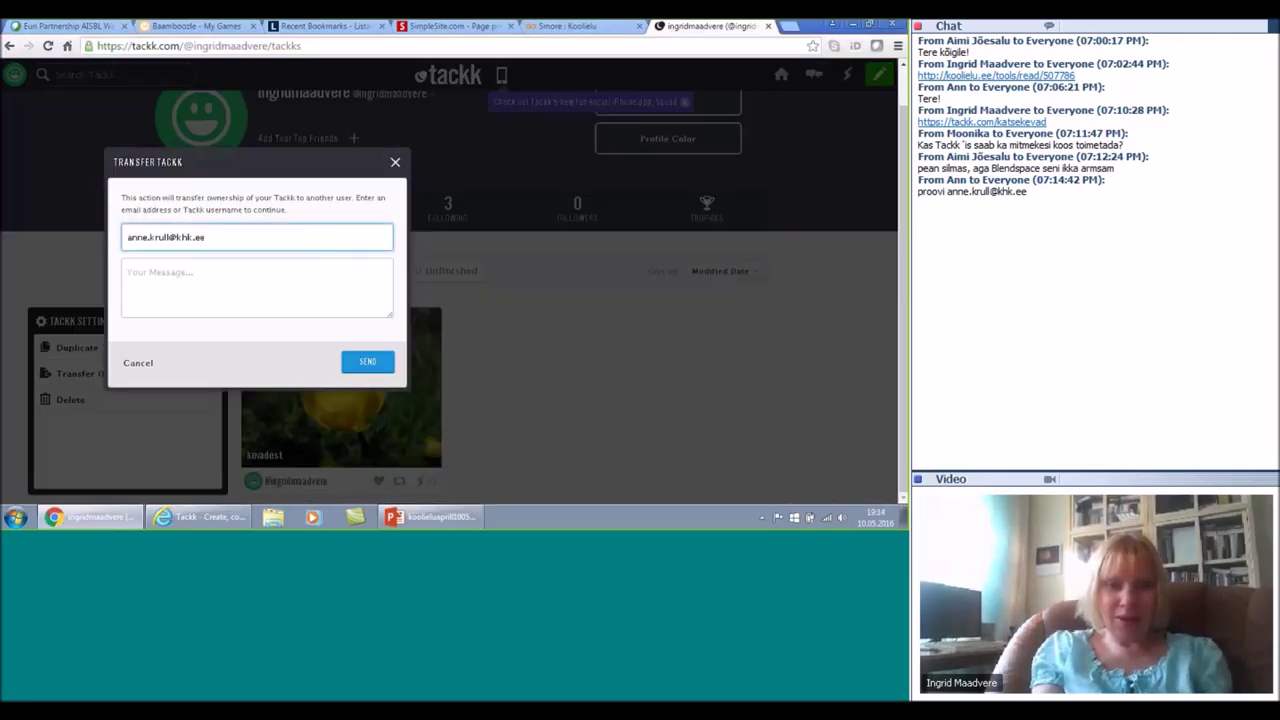
# Step: Add the message "Proovi ka :)", send the transfer request, and close the Tackk's settings
pyautogui.click(161, 274)
pyautogui.write('Proo')
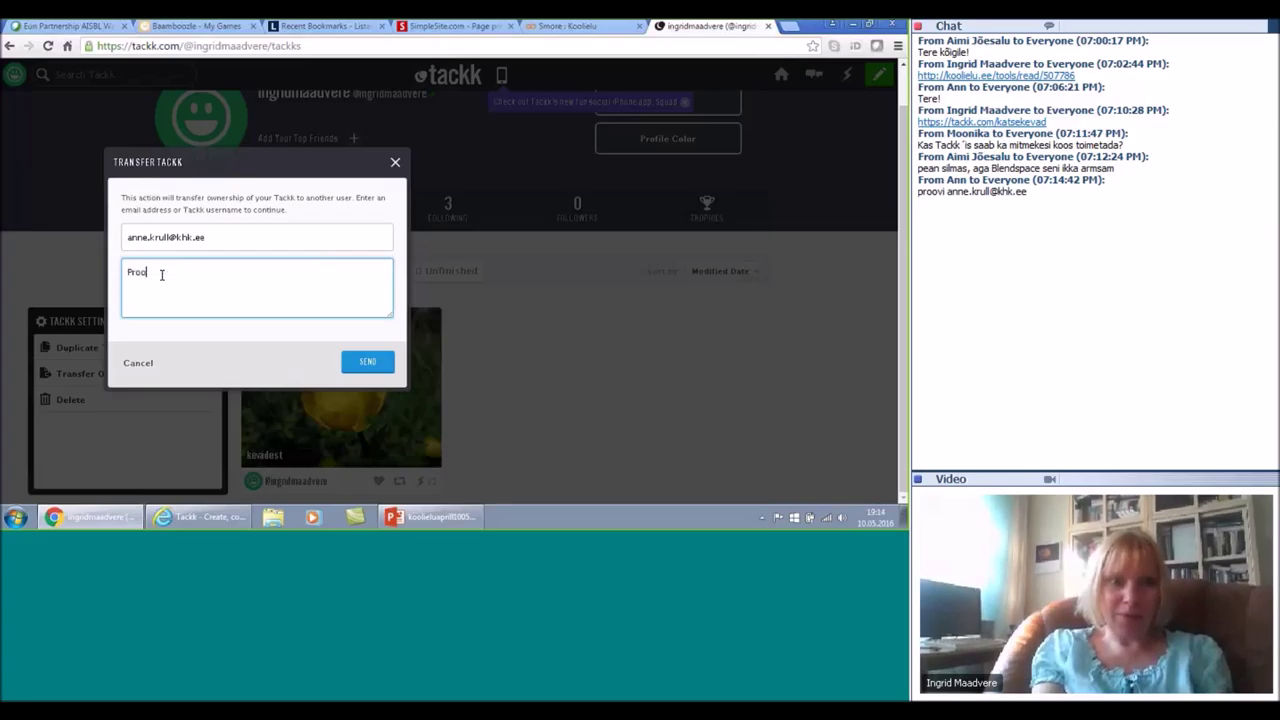
pyautogui.write('vi ka :)')
pyautogui.click(278, 348)
pyautogui.click(372, 360)
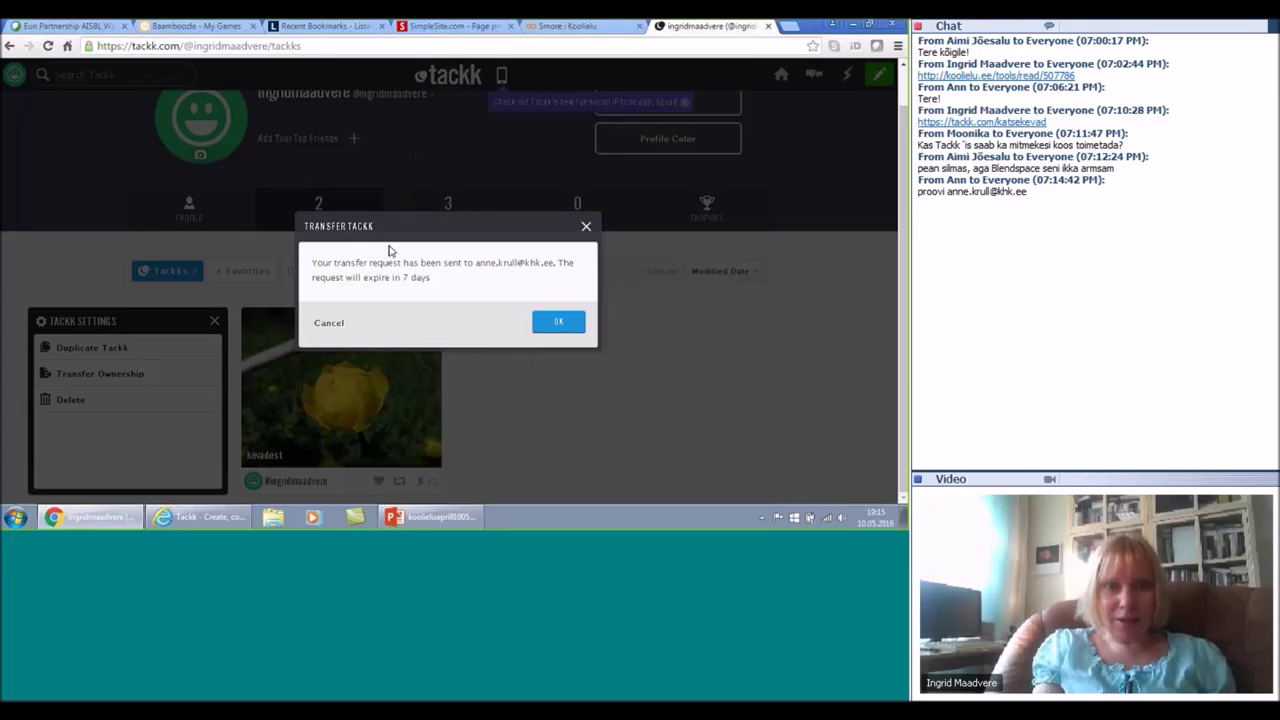
pyautogui.moveTo(394, 230); pyautogui.dragTo(206, 211)
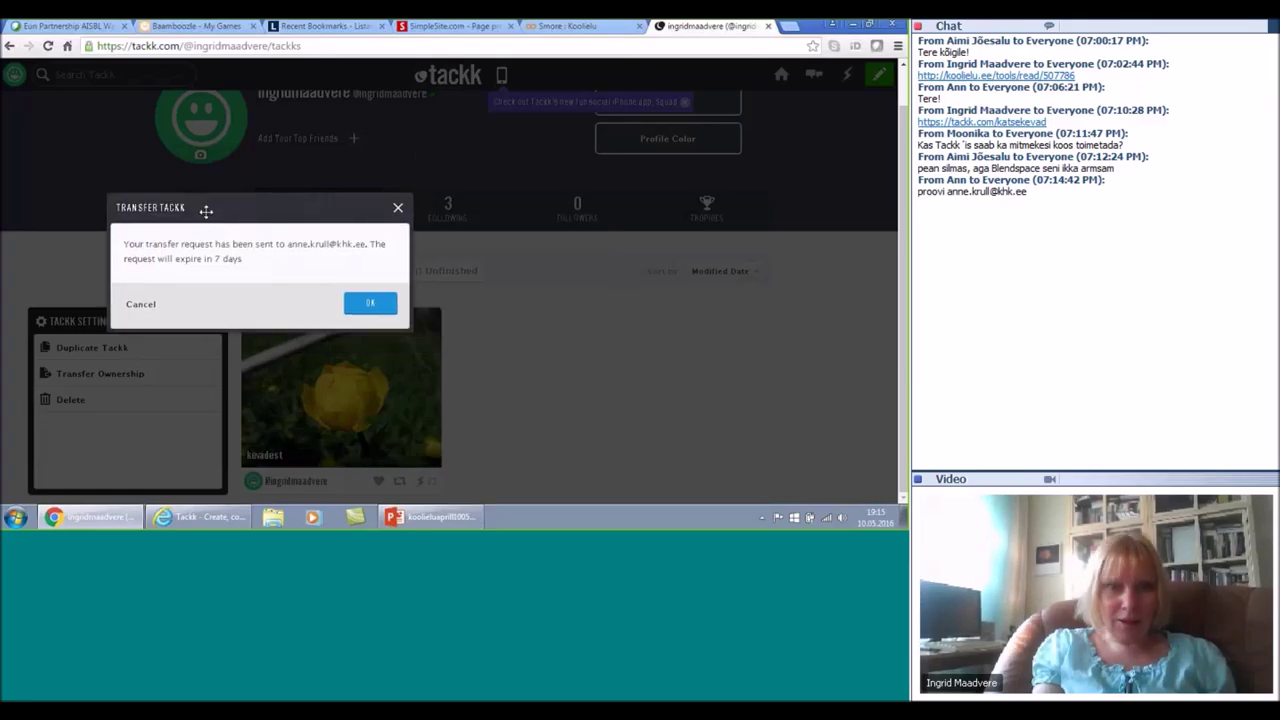
pyautogui.click(372, 304)
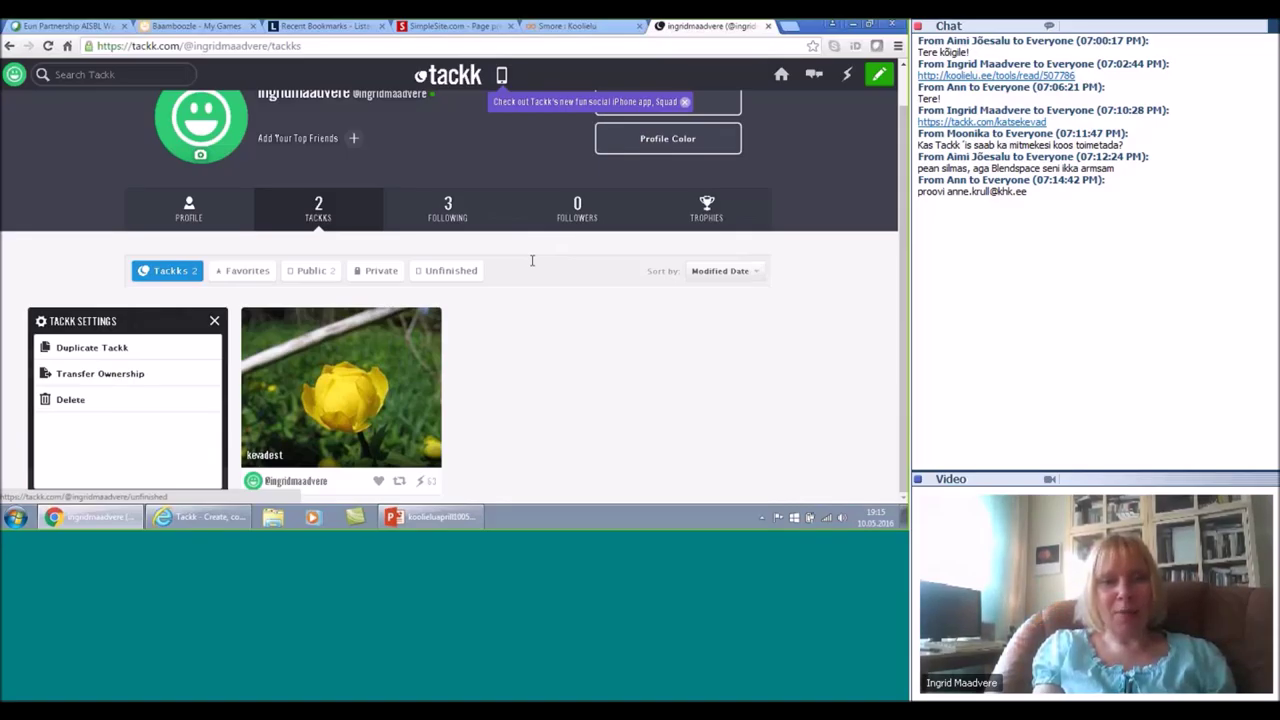
pyautogui.click(214, 322)
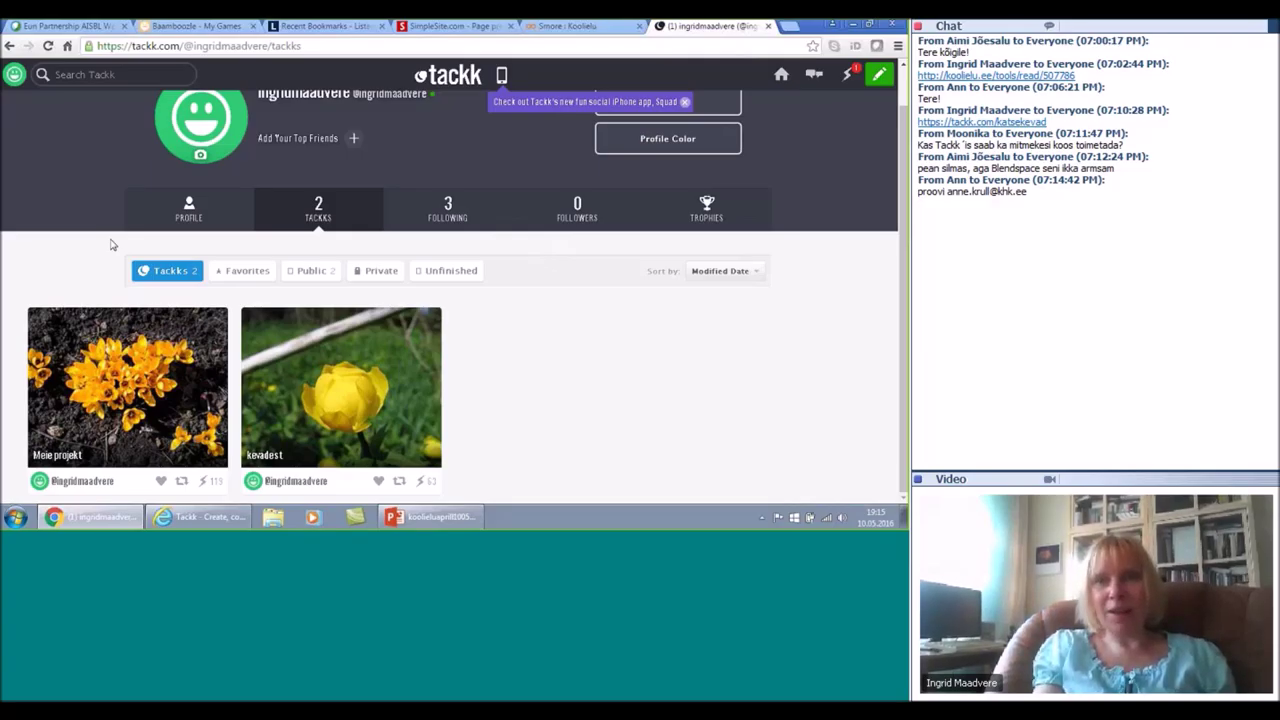
# Step: Read the notifications about the transfer and reload the list of own Tackks to check it
pyautogui.click(846, 80)
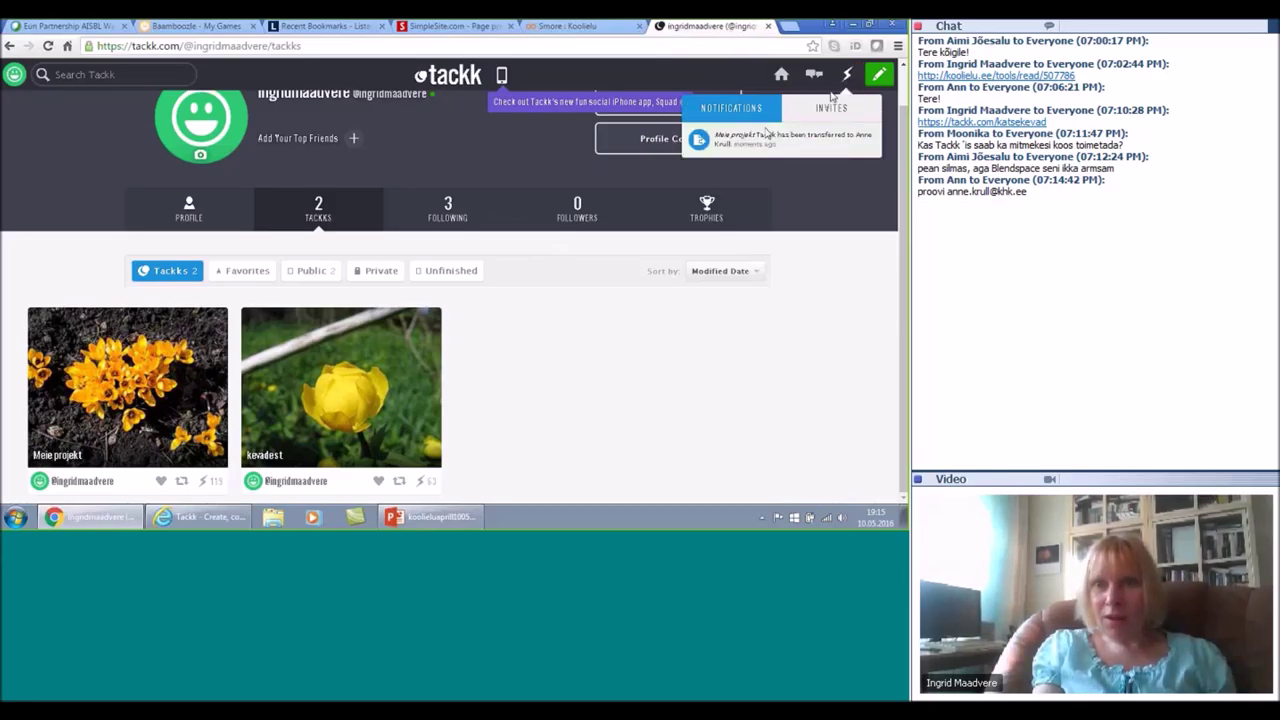
pyautogui.click(14, 74)
pyautogui.click(29, 143)
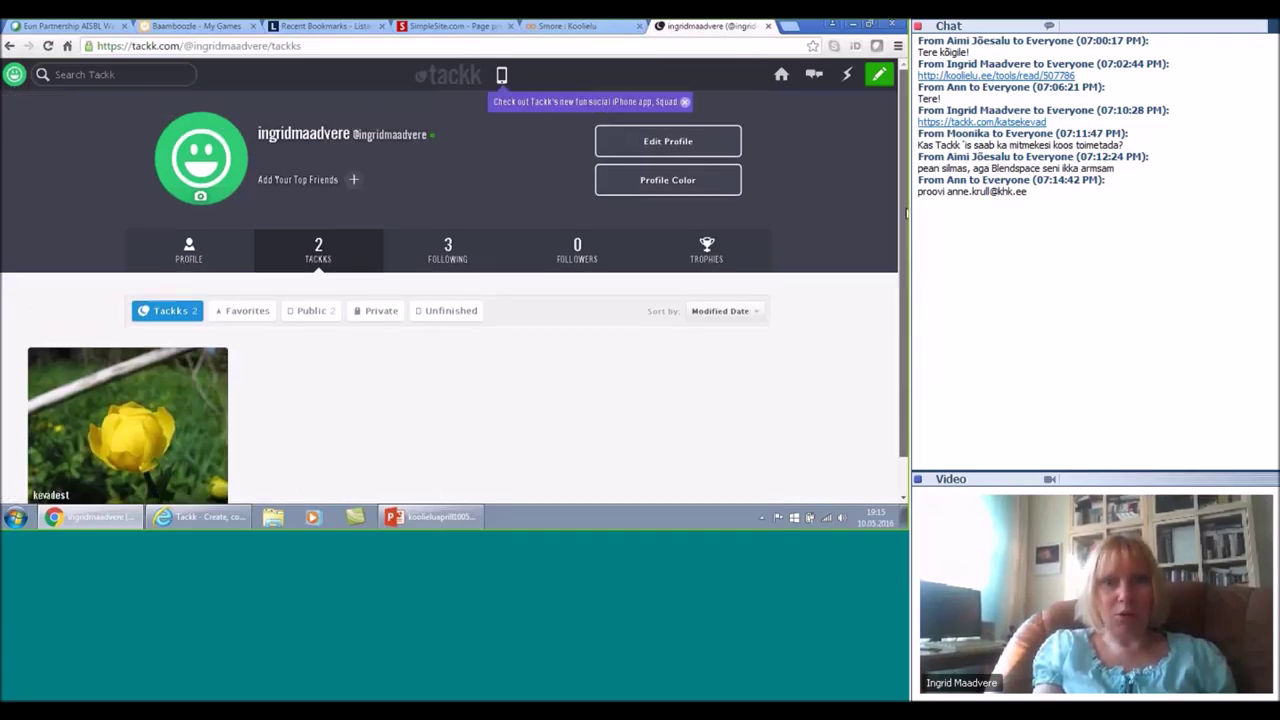
pyautogui.scroll(-1, 445, 378)
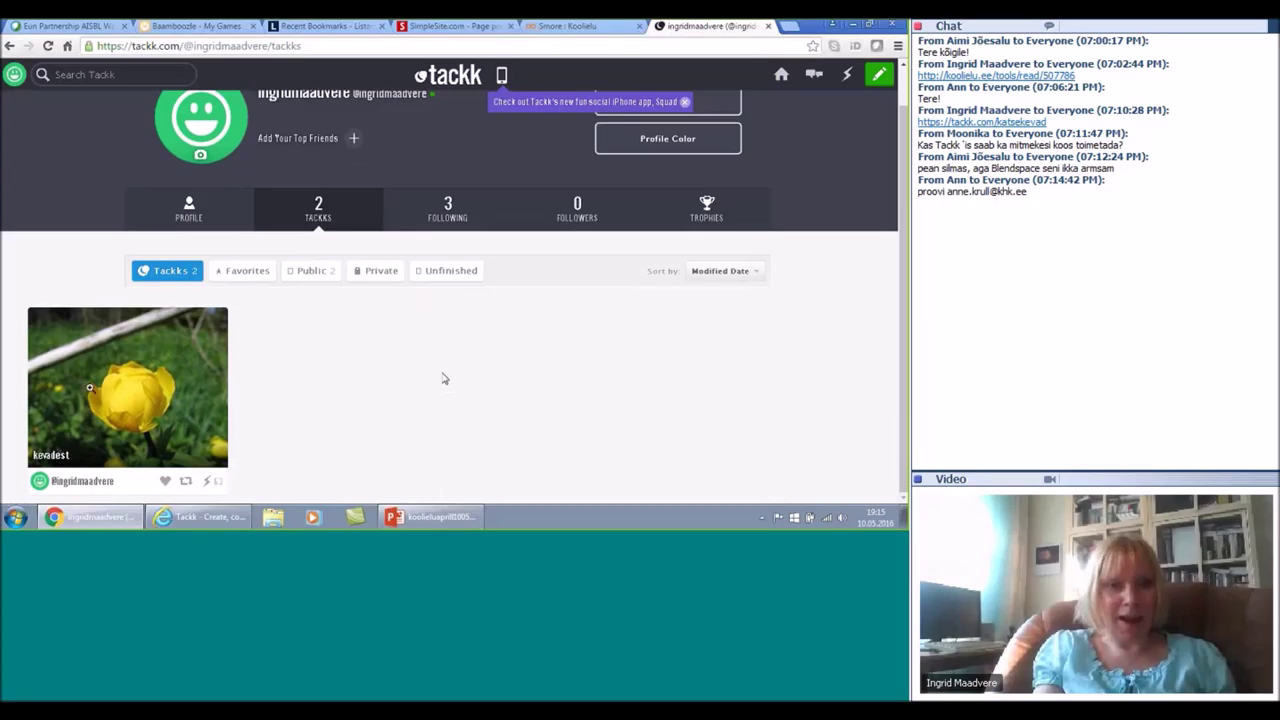
# Step: Switch to Internet Explorer with the logged-out Tackk home page
pyautogui.moveTo(88, 316)
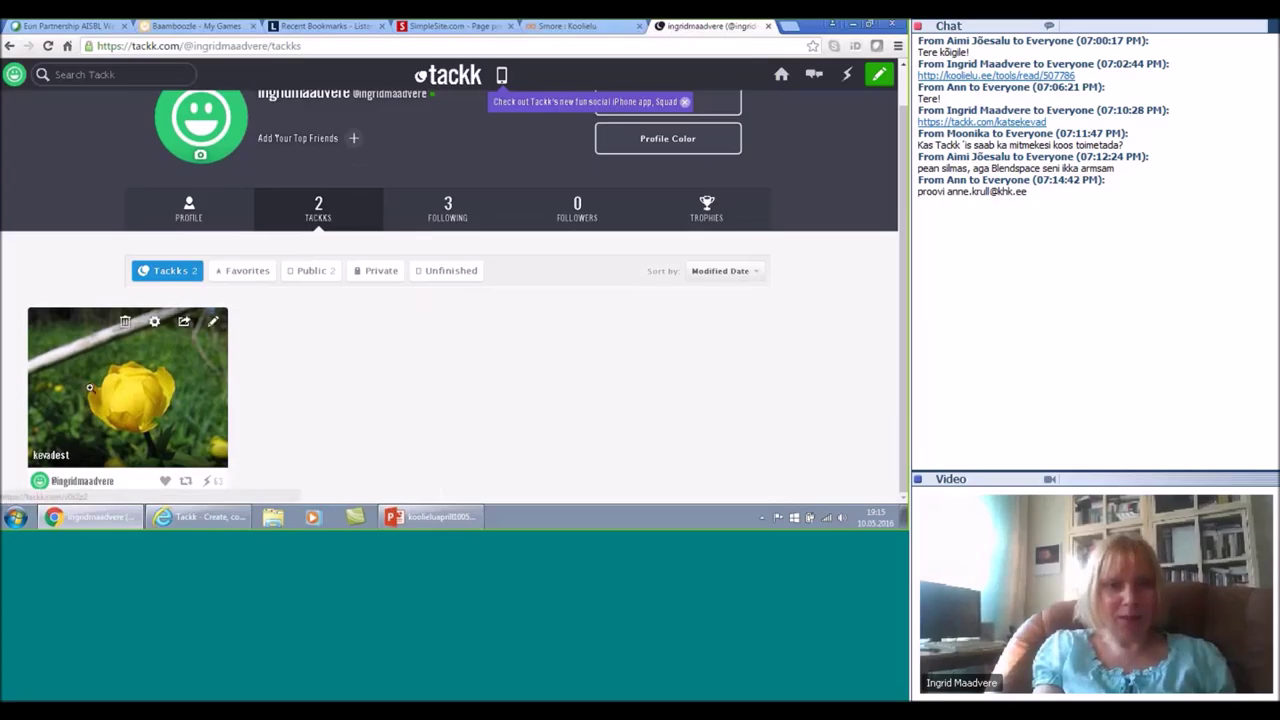
pyautogui.click(200, 517)
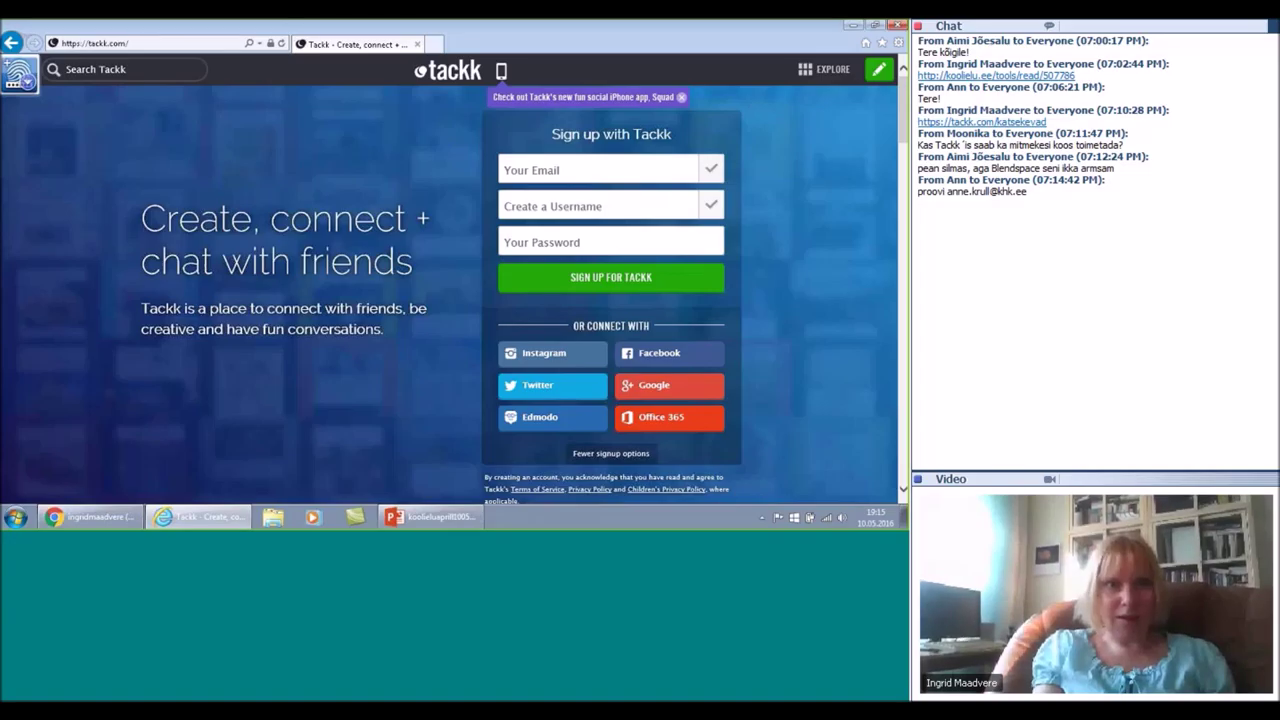
pyautogui.click(180, 42)
pyautogui.hotkey('ctrl', 'v')
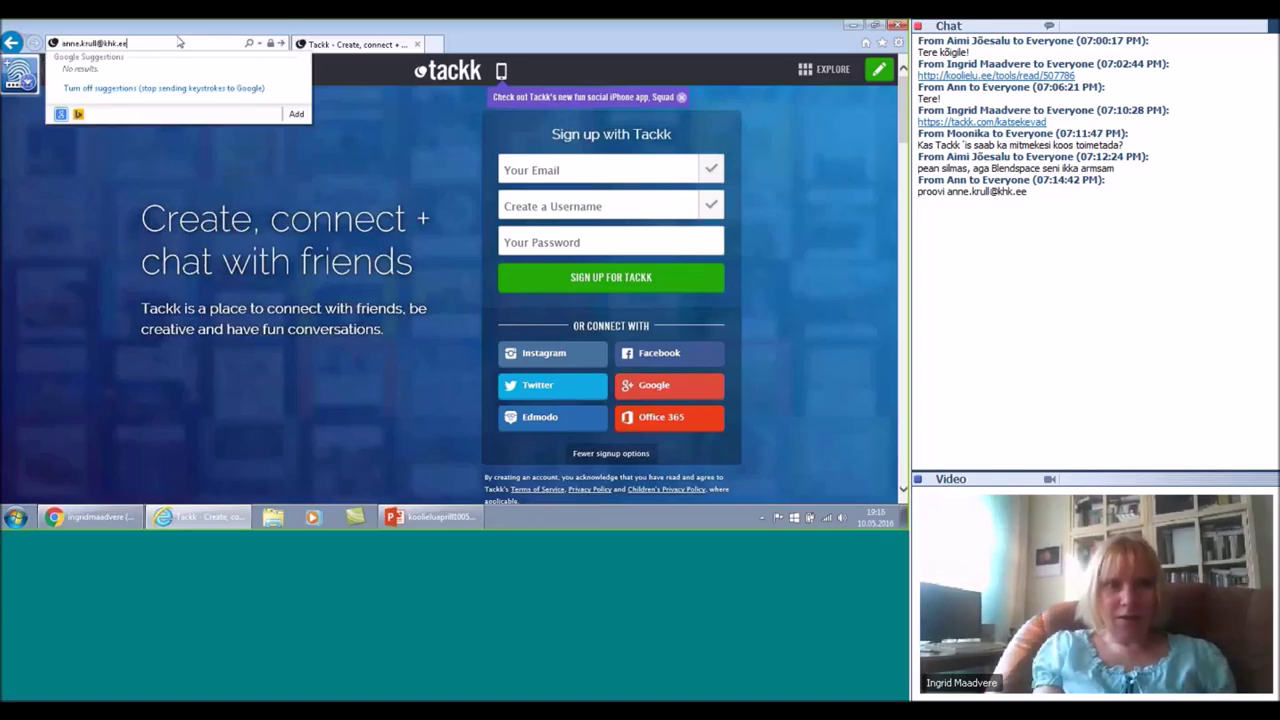
pyautogui.hotkey('ctrl', 'a')
pyautogui.press('BackSpace')
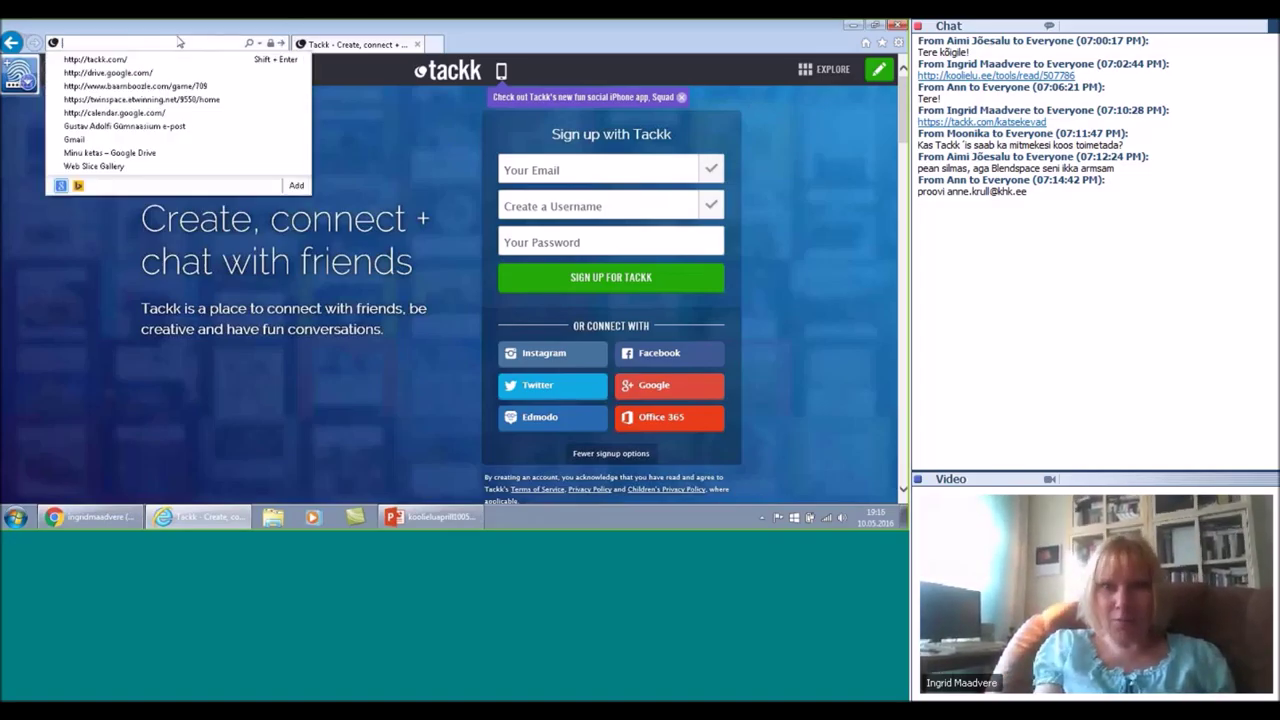
pyautogui.click(674, 202)
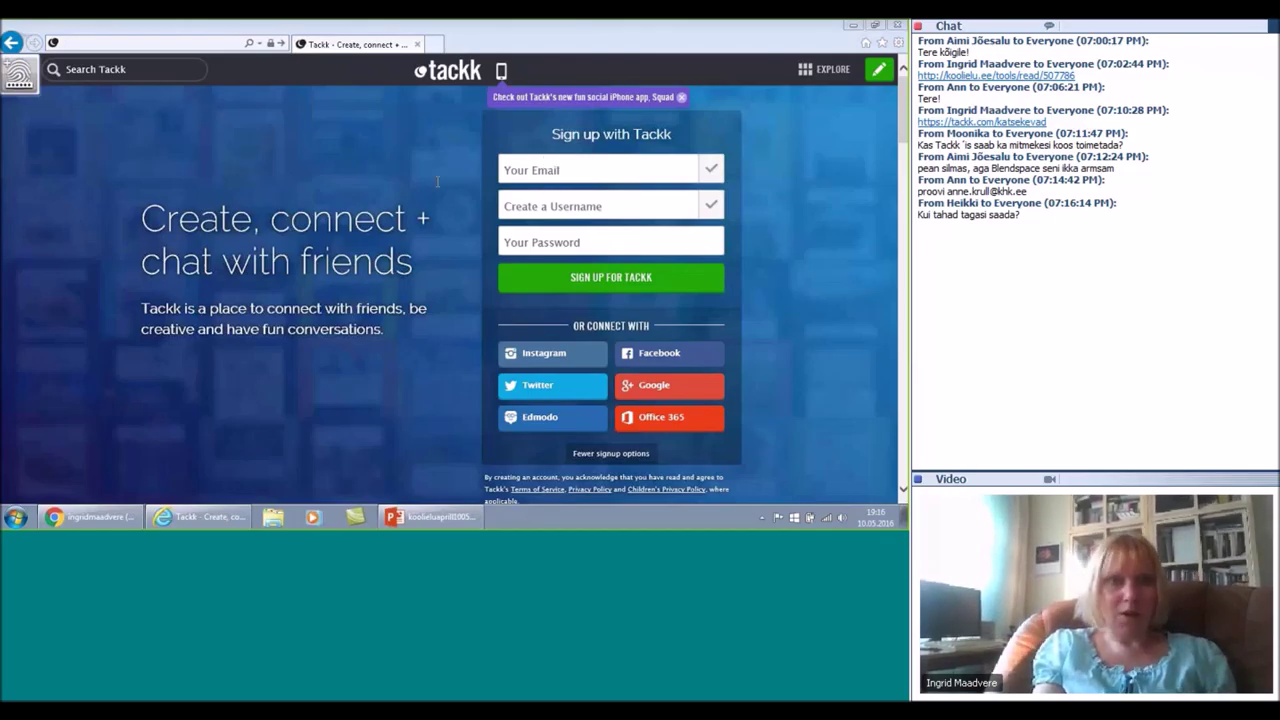
pyautogui.click(72, 43)
pyautogui.write('https://tackk.com/katsekevad')
pyautogui.press('Return')
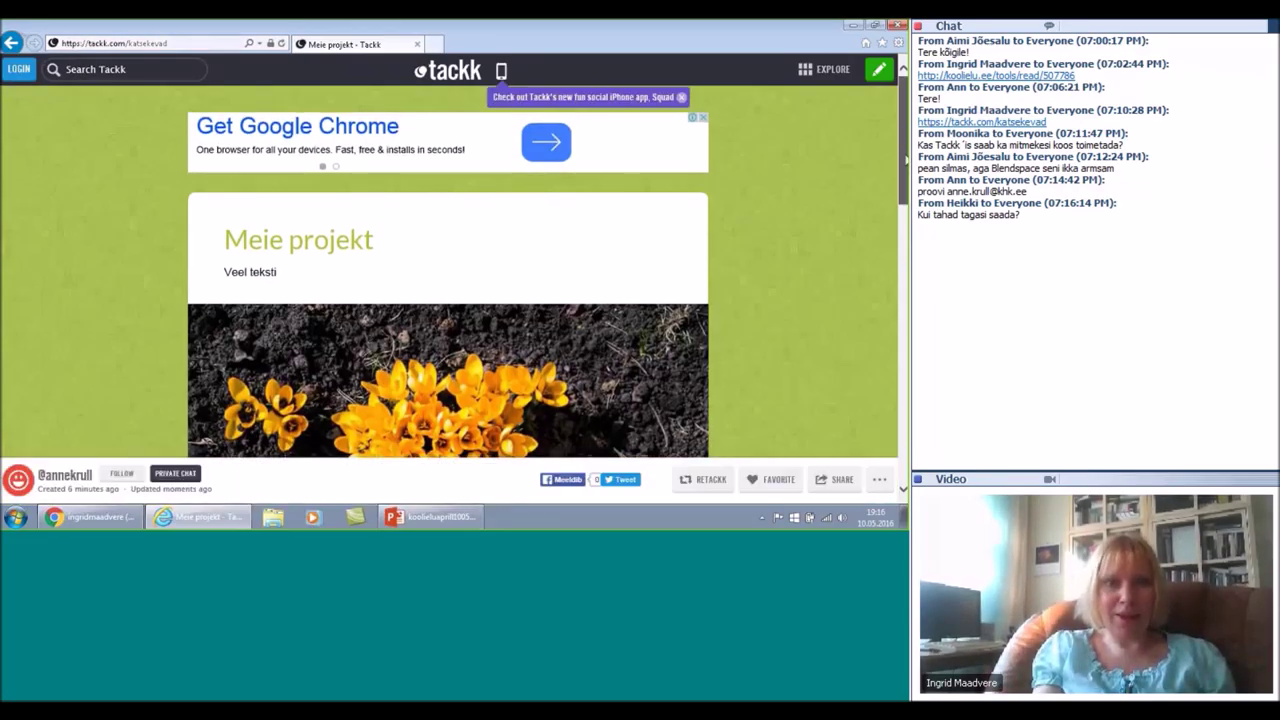
pyautogui.scroll(-4, 448, 270)
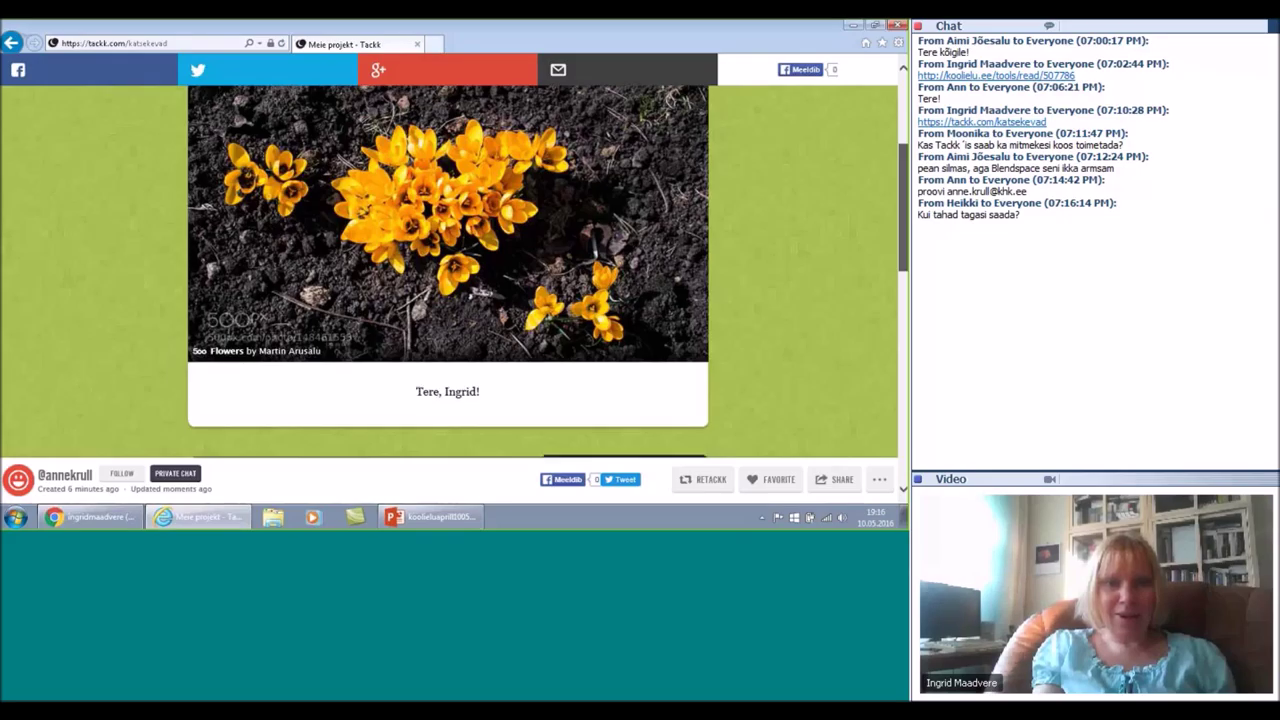
pyautogui.scroll(-4, 448, 270)
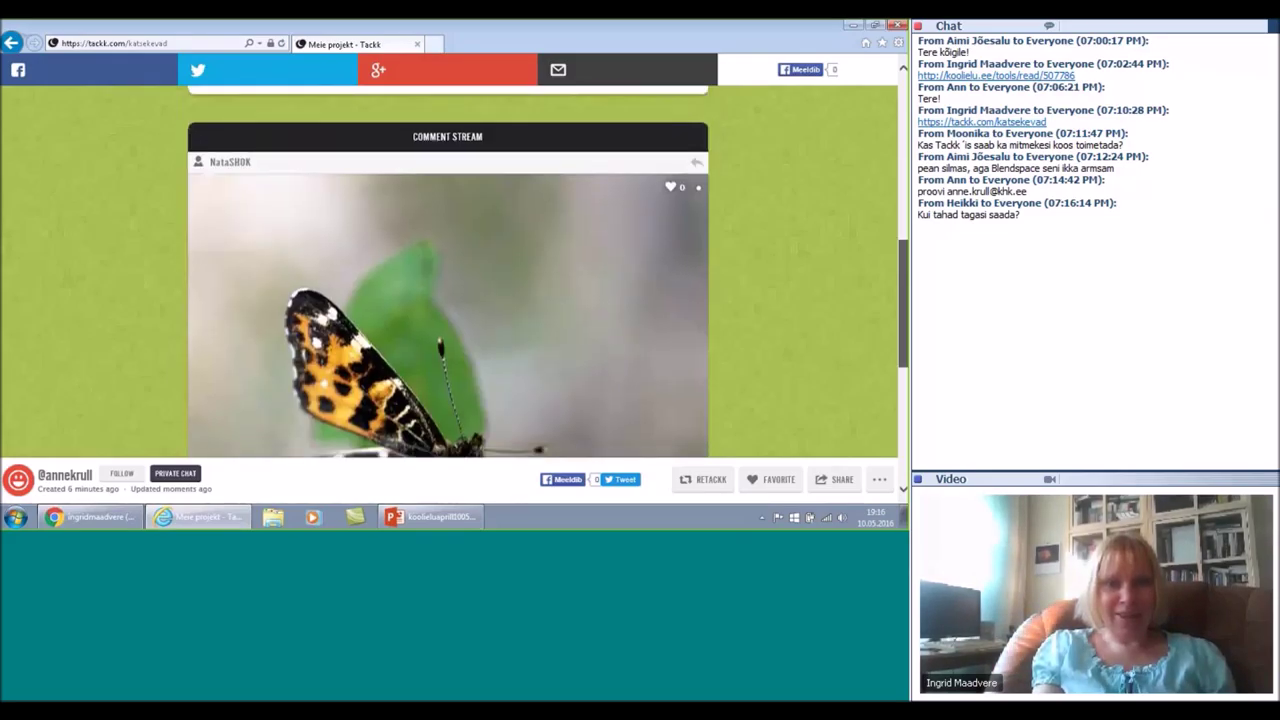
pyautogui.scroll(-4, 448, 270)
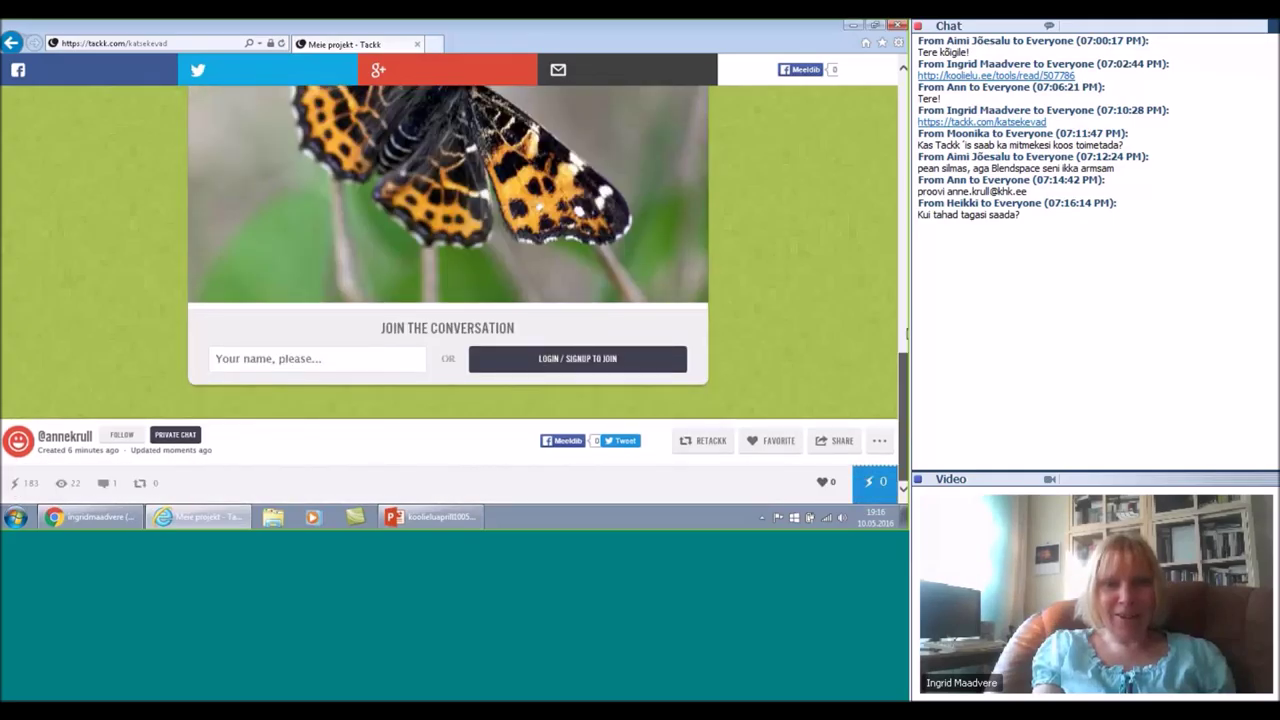
pyautogui.scroll(3, 448, 270)
pyautogui.scroll(-3, 296, 378)
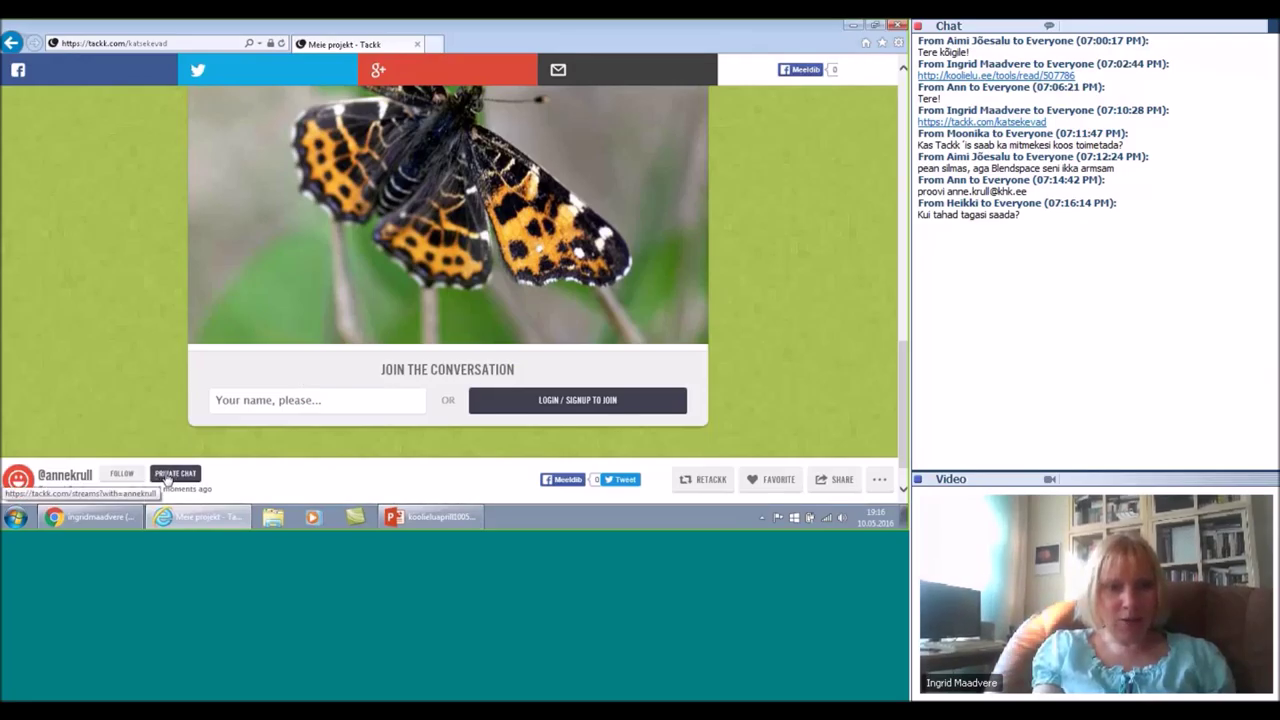
pyautogui.click(167, 477)
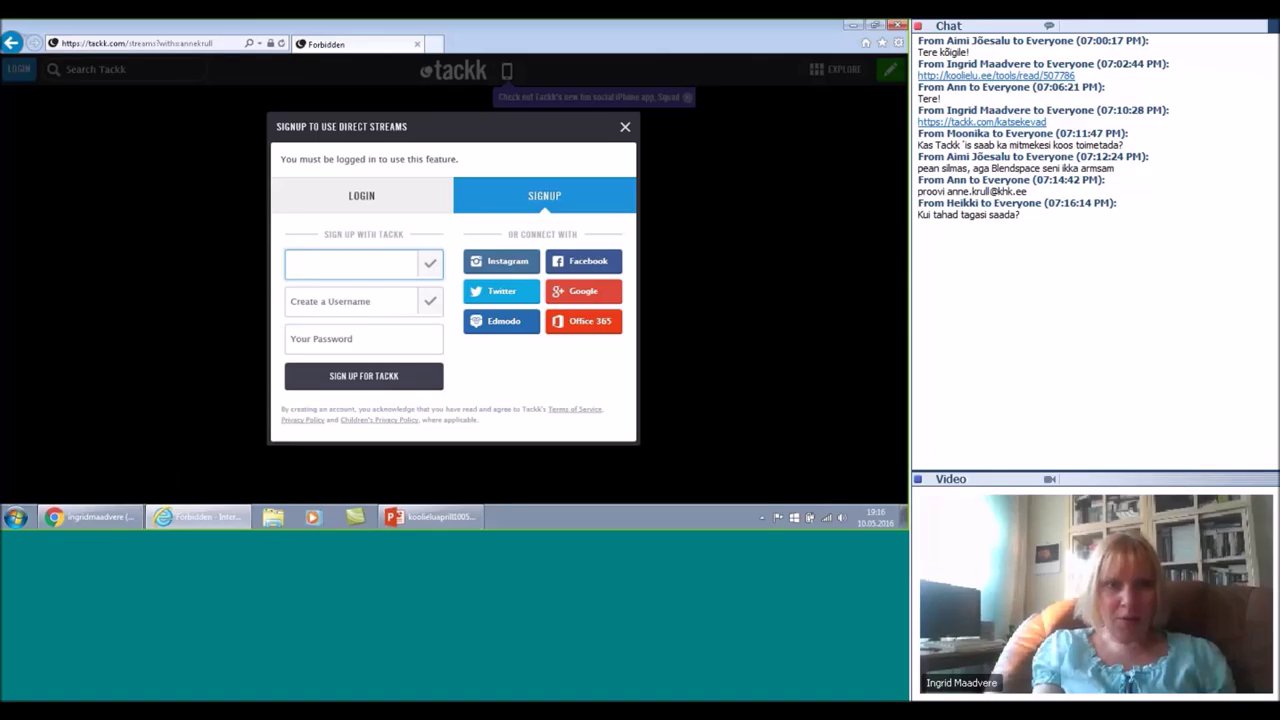
pyautogui.click(87, 524)
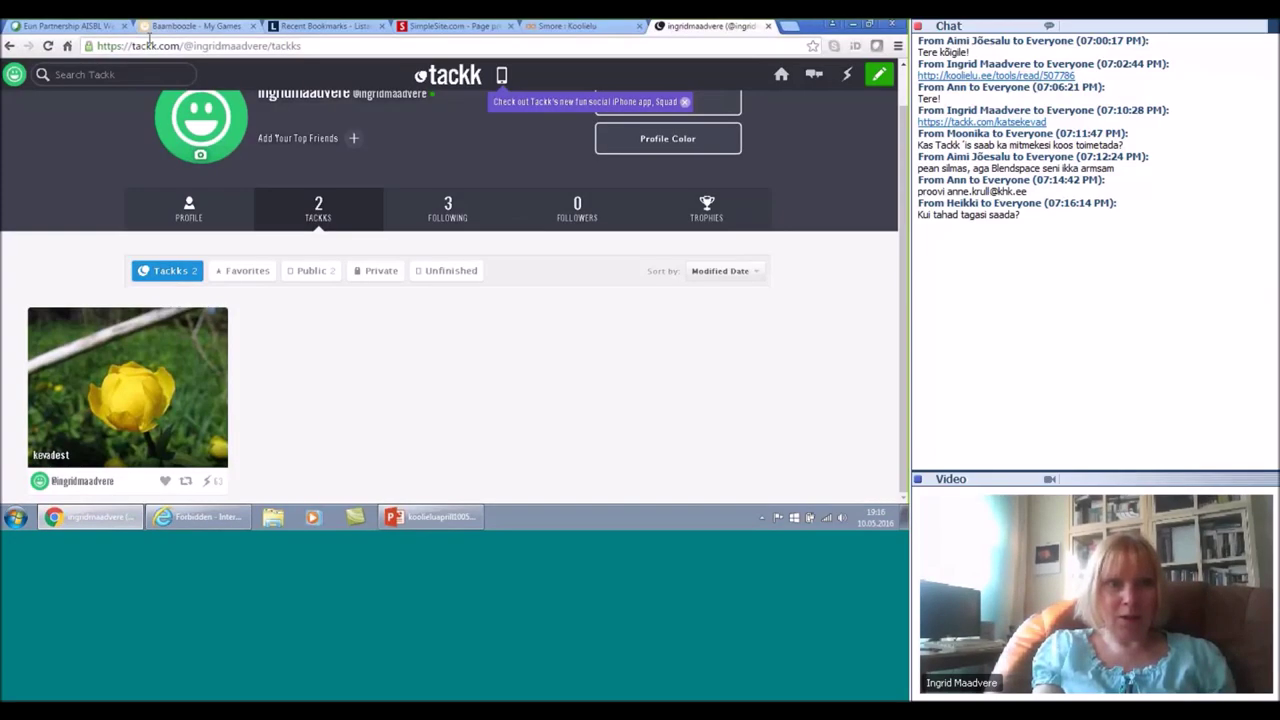
pyautogui.click(150, 46)
pyautogui.write('https://tackk.com/katsekevad')
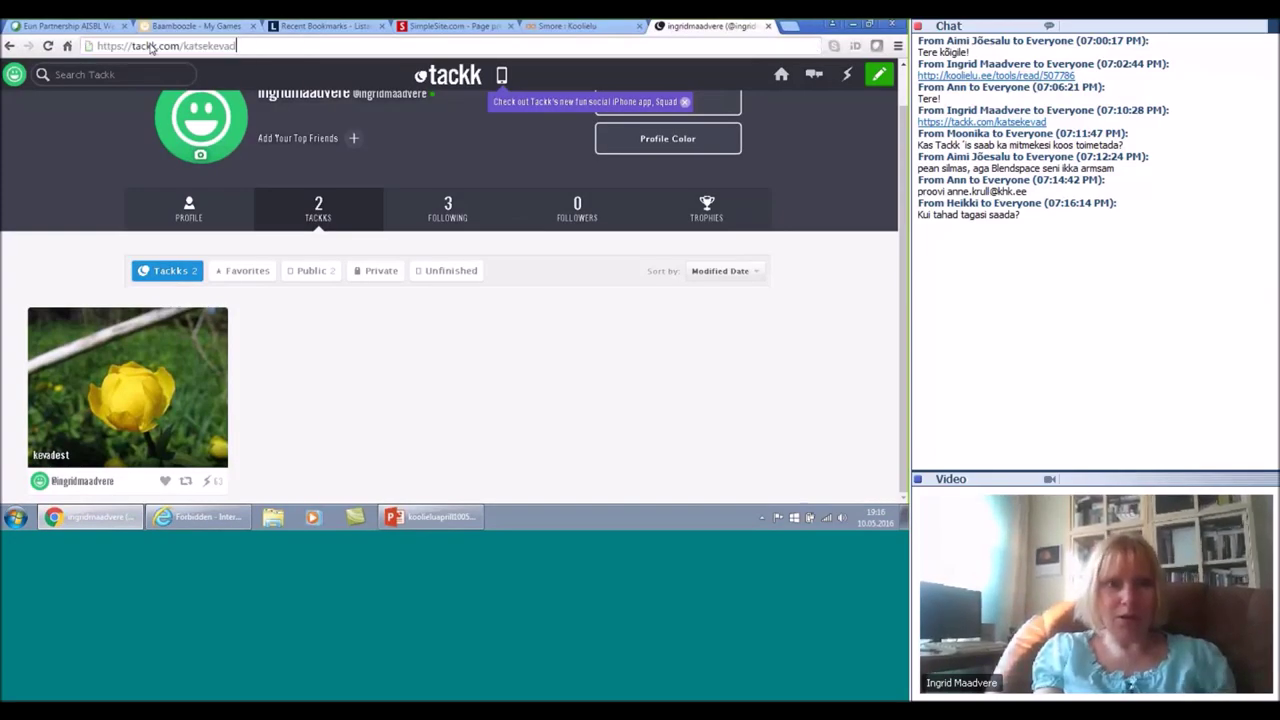
pyautogui.press('Return')
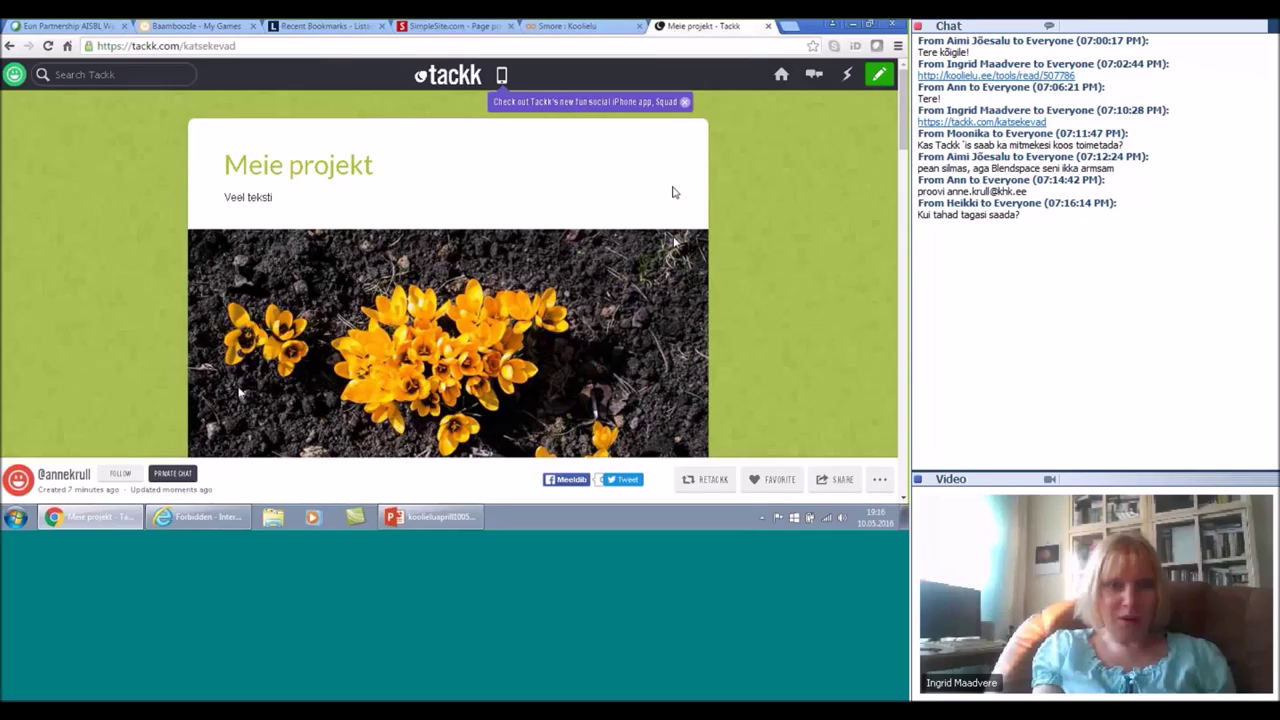
pyautogui.click(176, 474)
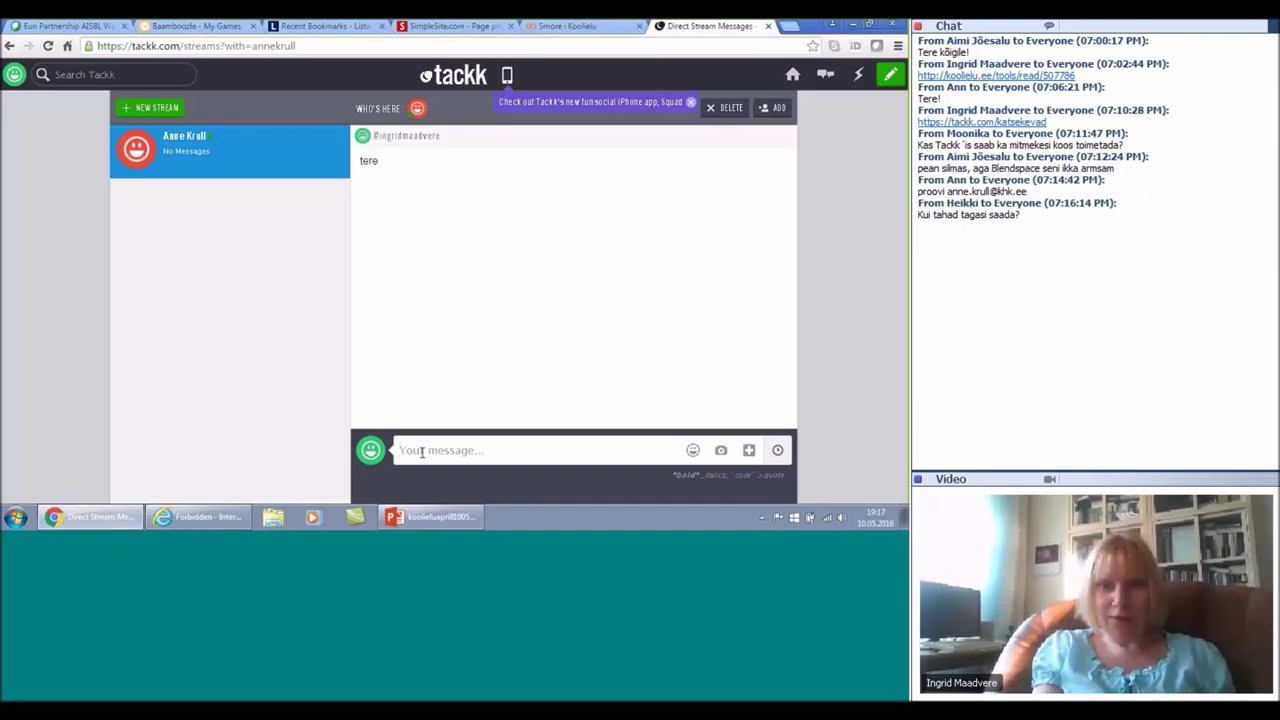
# Step: Send the private chat message "kuidas toimetamine läheb?" and allow Tackk to show notifications
pyautogui.write('kuidas ')
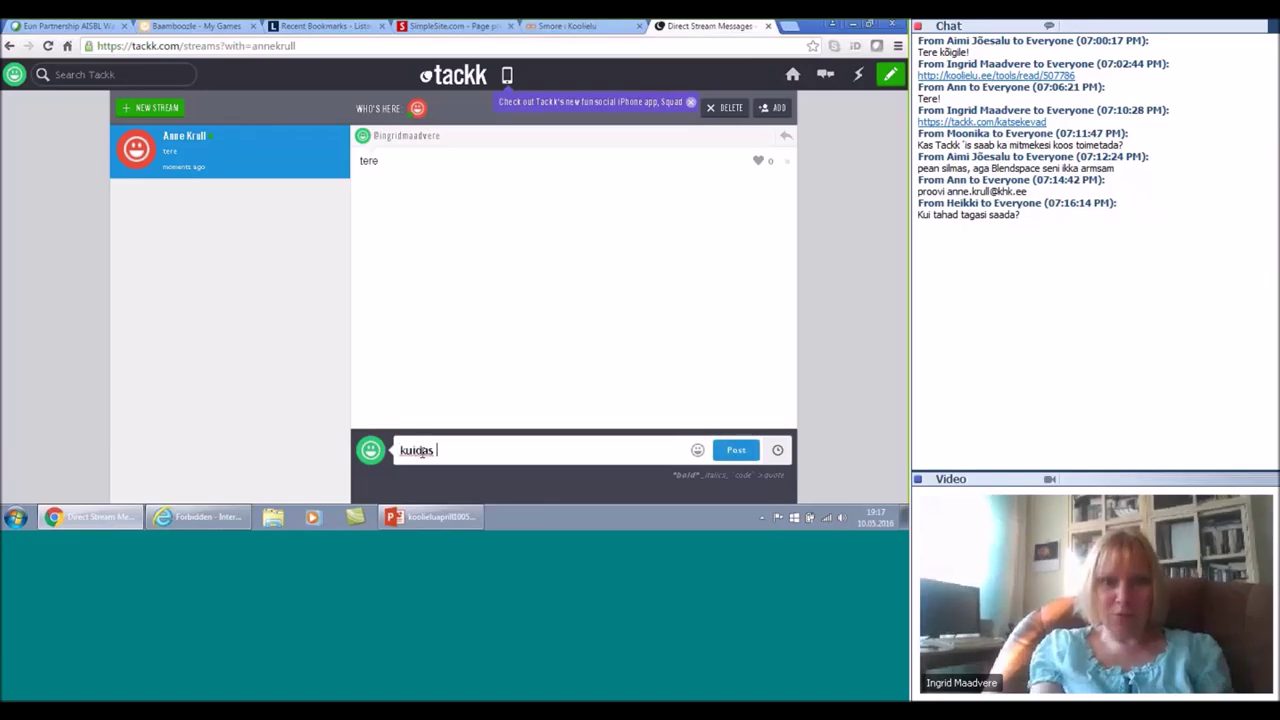
pyautogui.write('kommenteerida teksti')
pyautogui.press('Return')
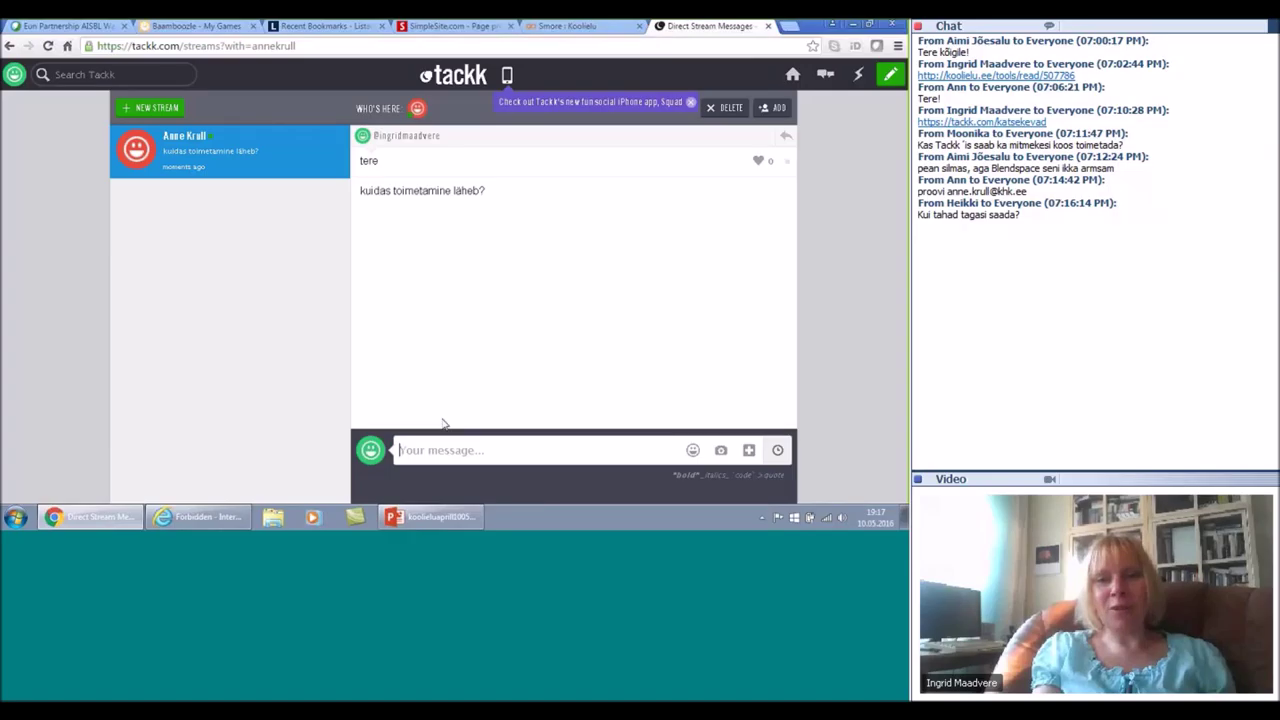
pyautogui.moveTo(626, 369); pyautogui.dragTo(798, 371)
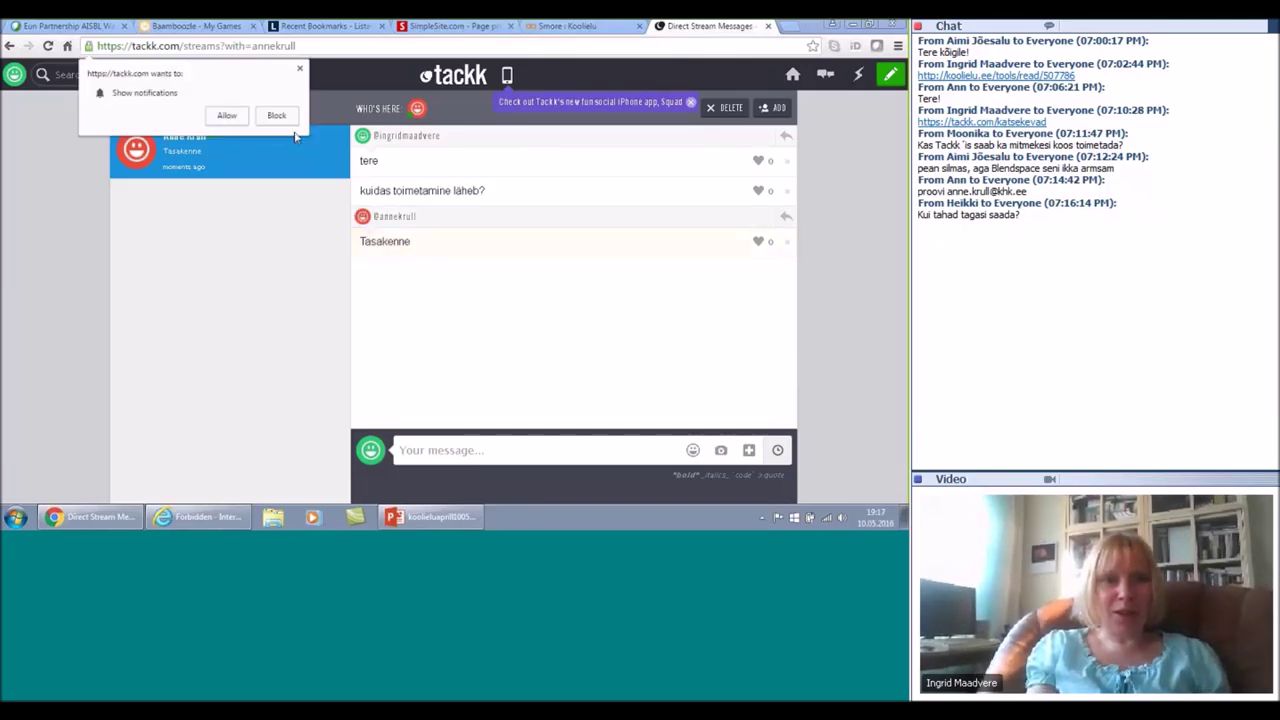
pyautogui.click(227, 116)
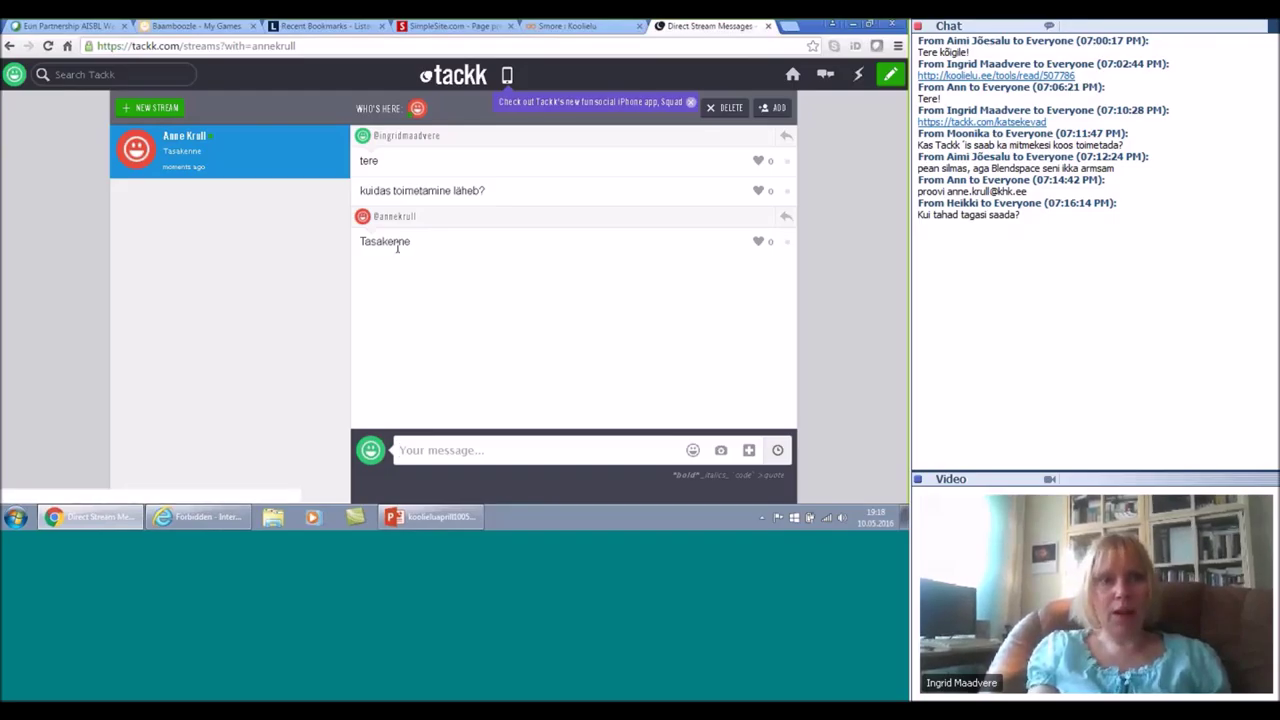
# Step: Check the list of own Tackks and inspect the settings options of the yellow flower Tackk, closing them without changes
pyautogui.moveTo(15, 80)
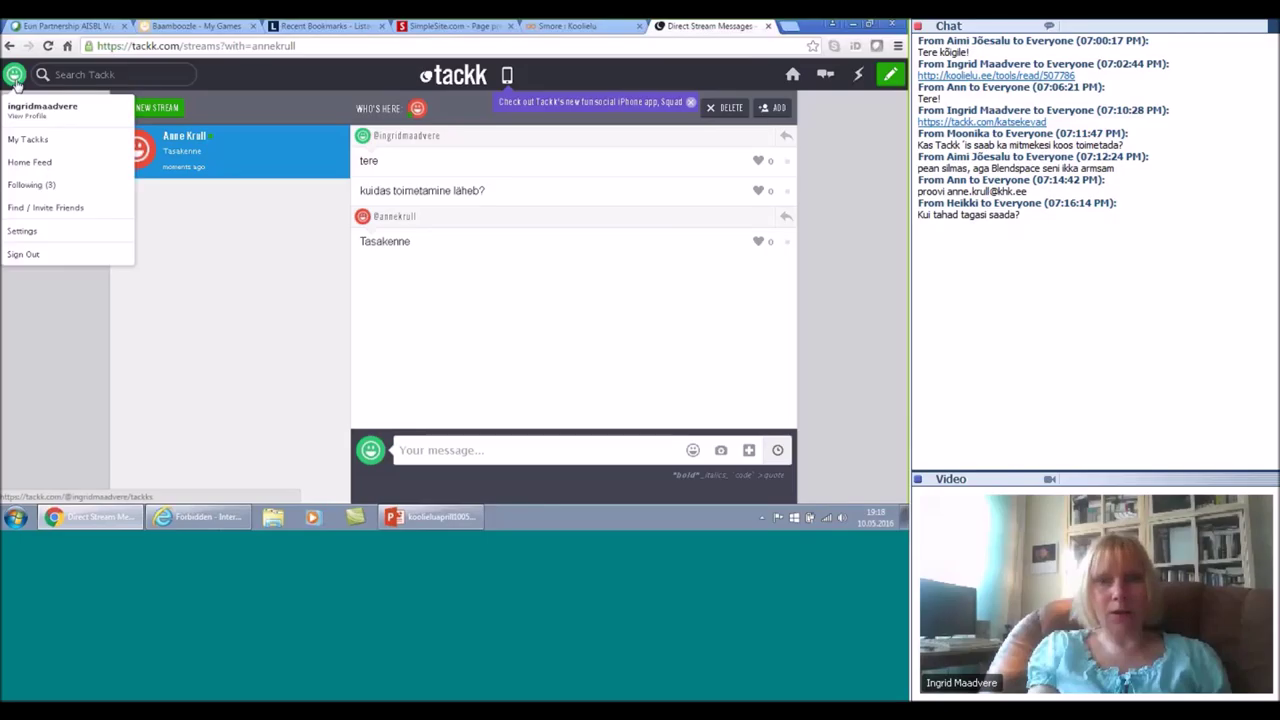
pyautogui.click(31, 140)
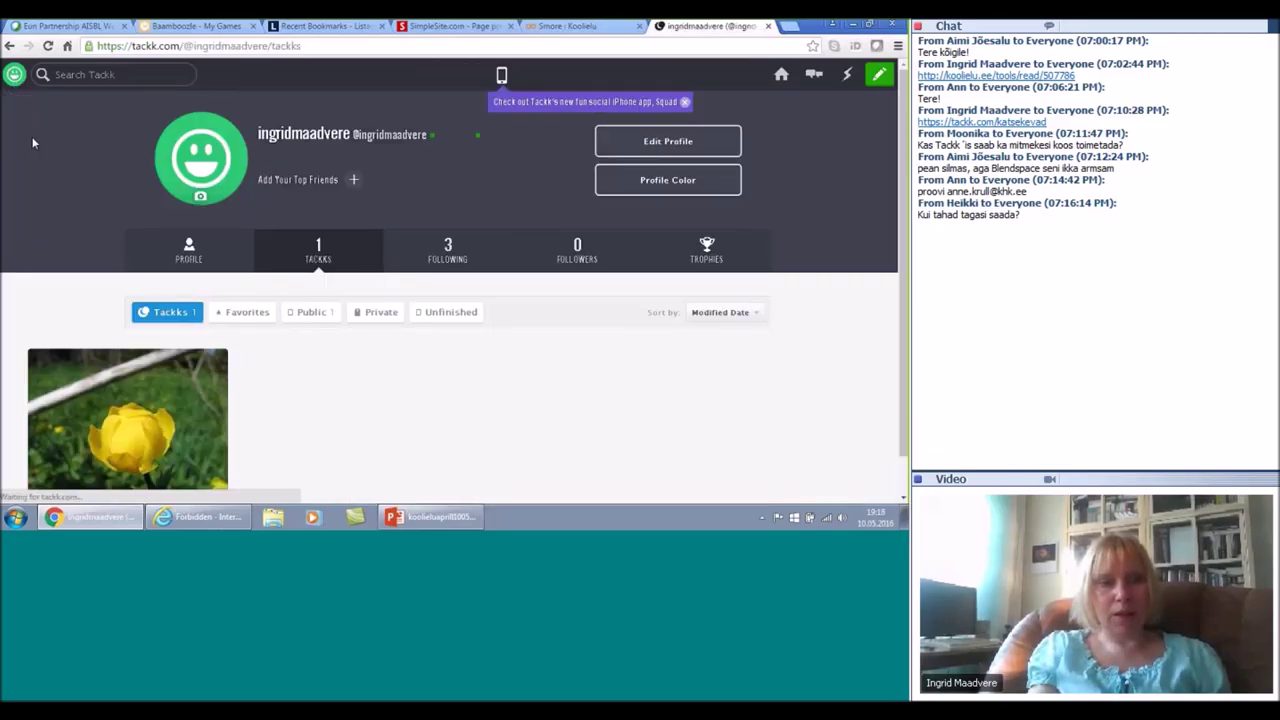
pyautogui.moveTo(155, 365)
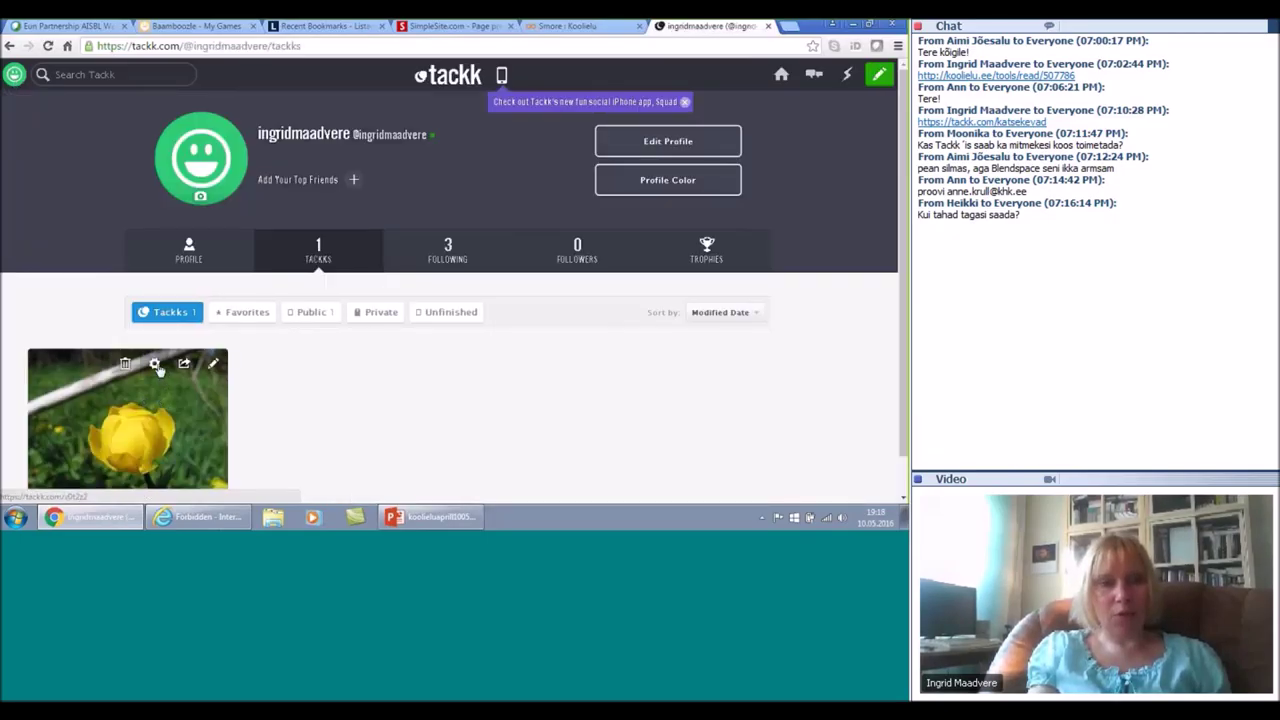
pyautogui.click(156, 365)
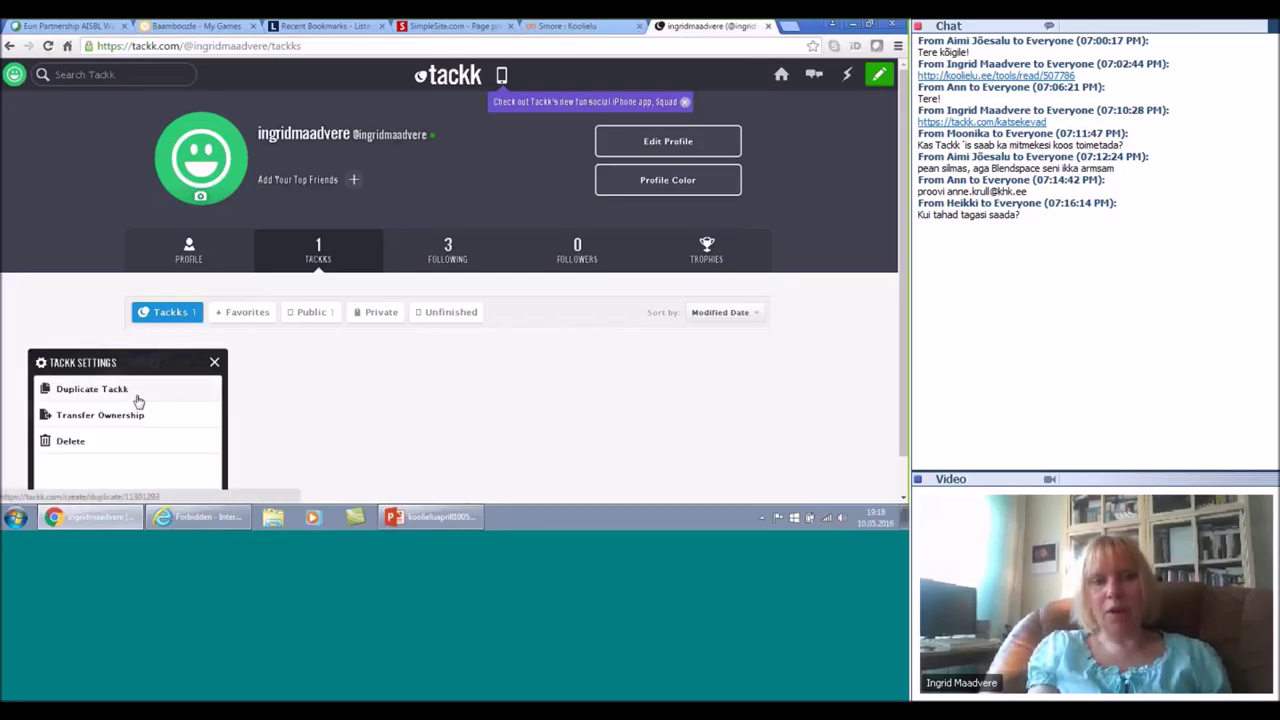
pyautogui.click(213, 364)
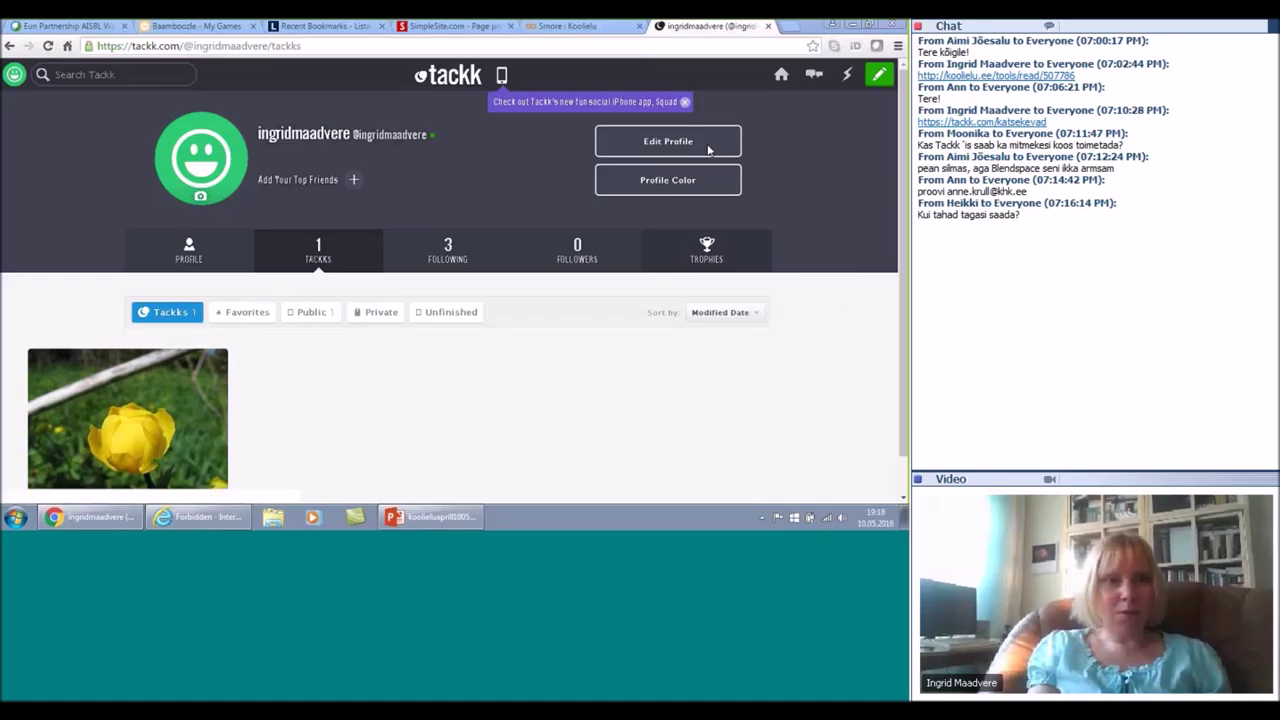
pyautogui.moveTo(14, 75)
pyautogui.click(15, 76)
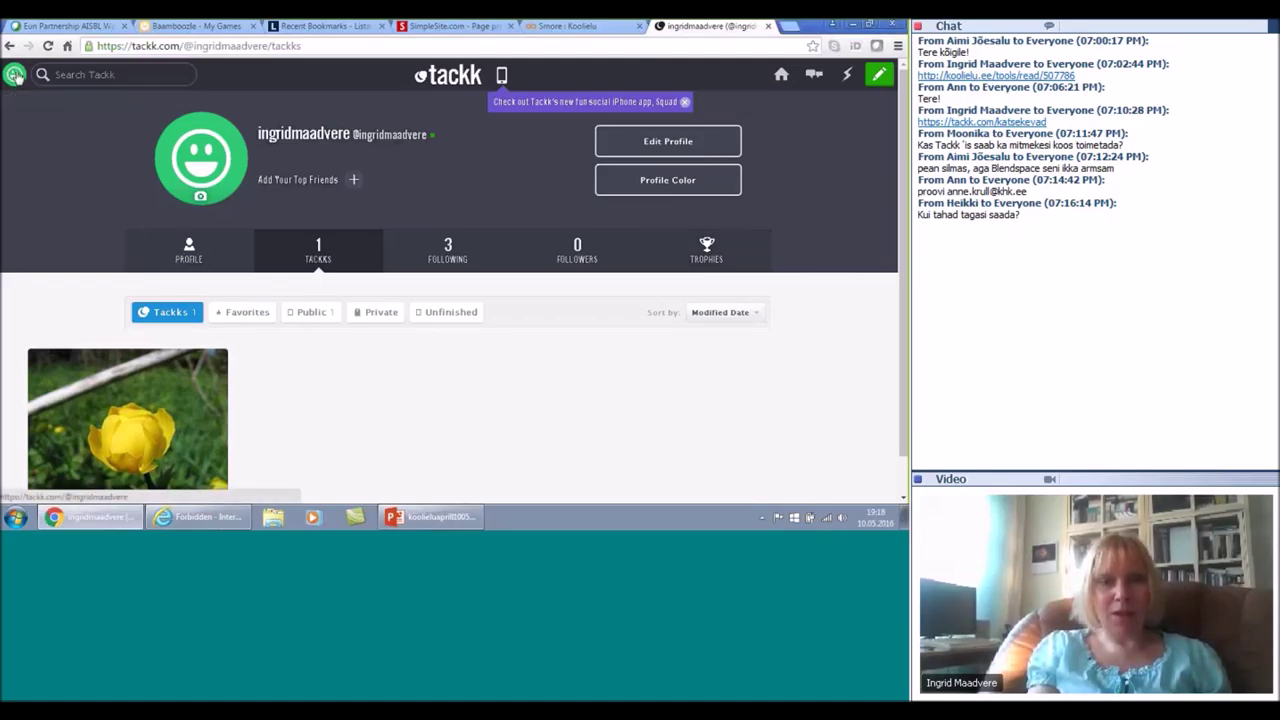
pyautogui.moveTo(160, 444)
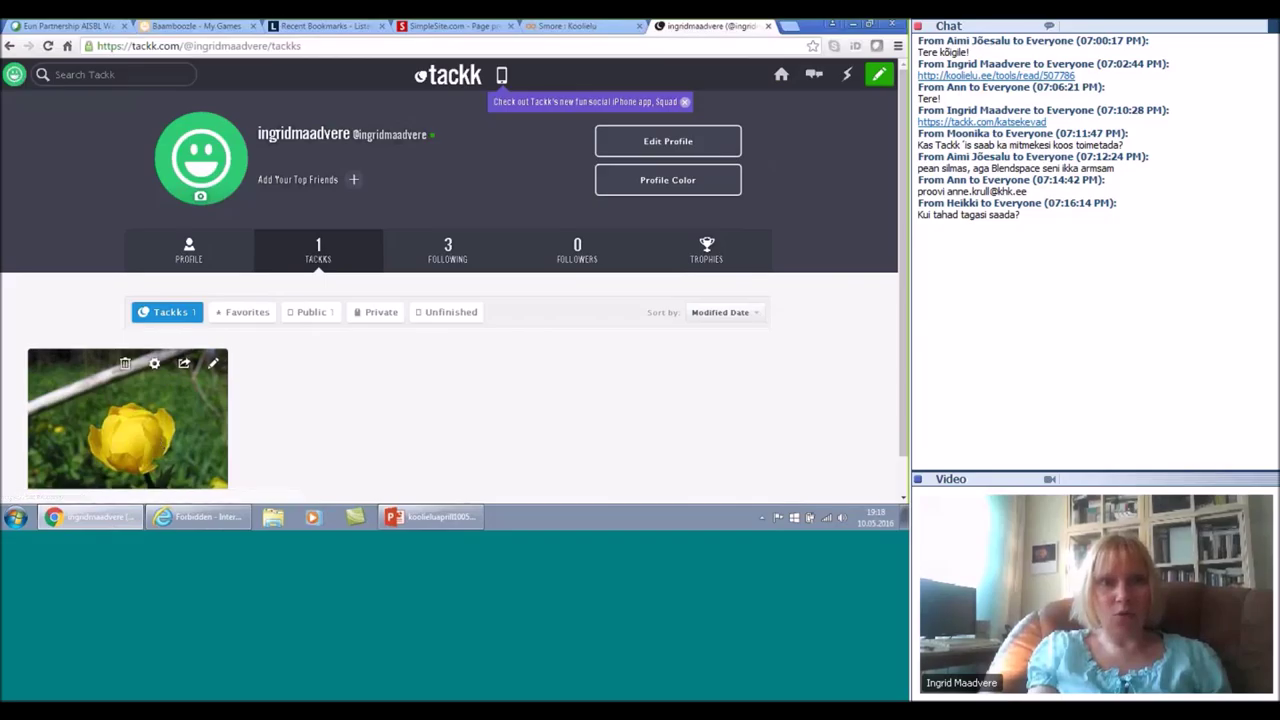
pyautogui.click(174, 46)
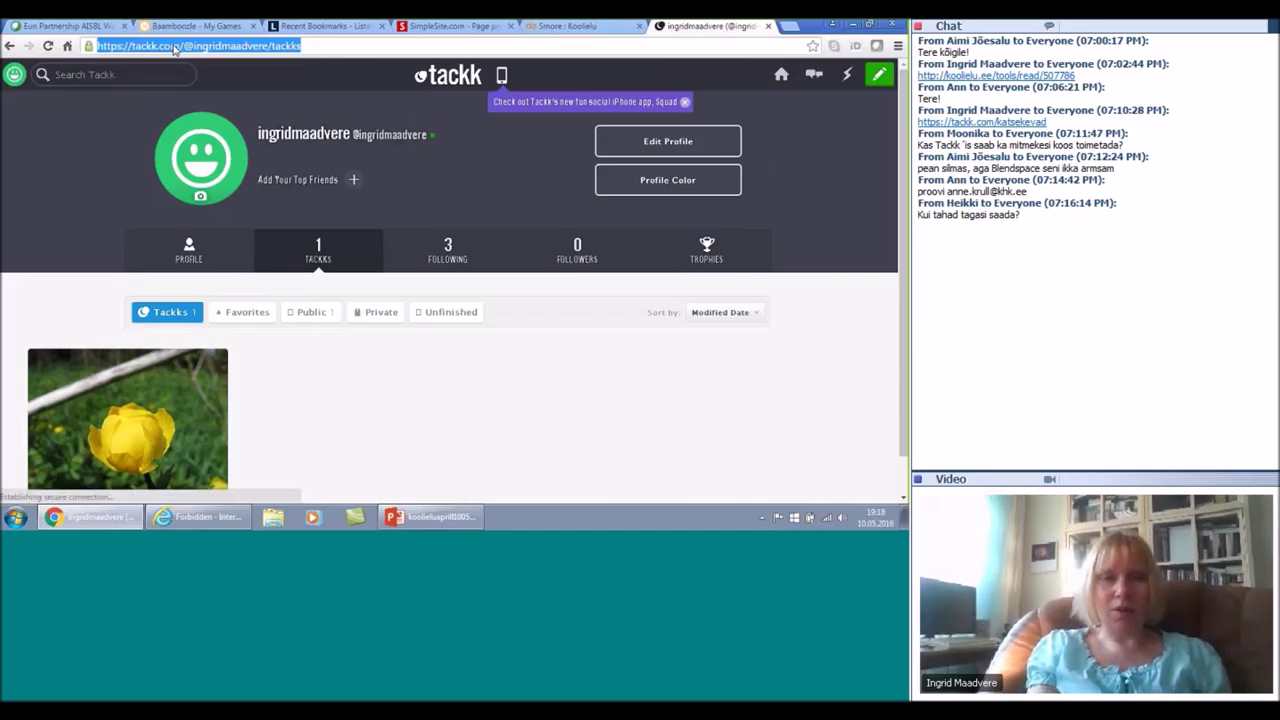
pyautogui.write('https://tackk.com/katsekevad')
pyautogui.press('Return')
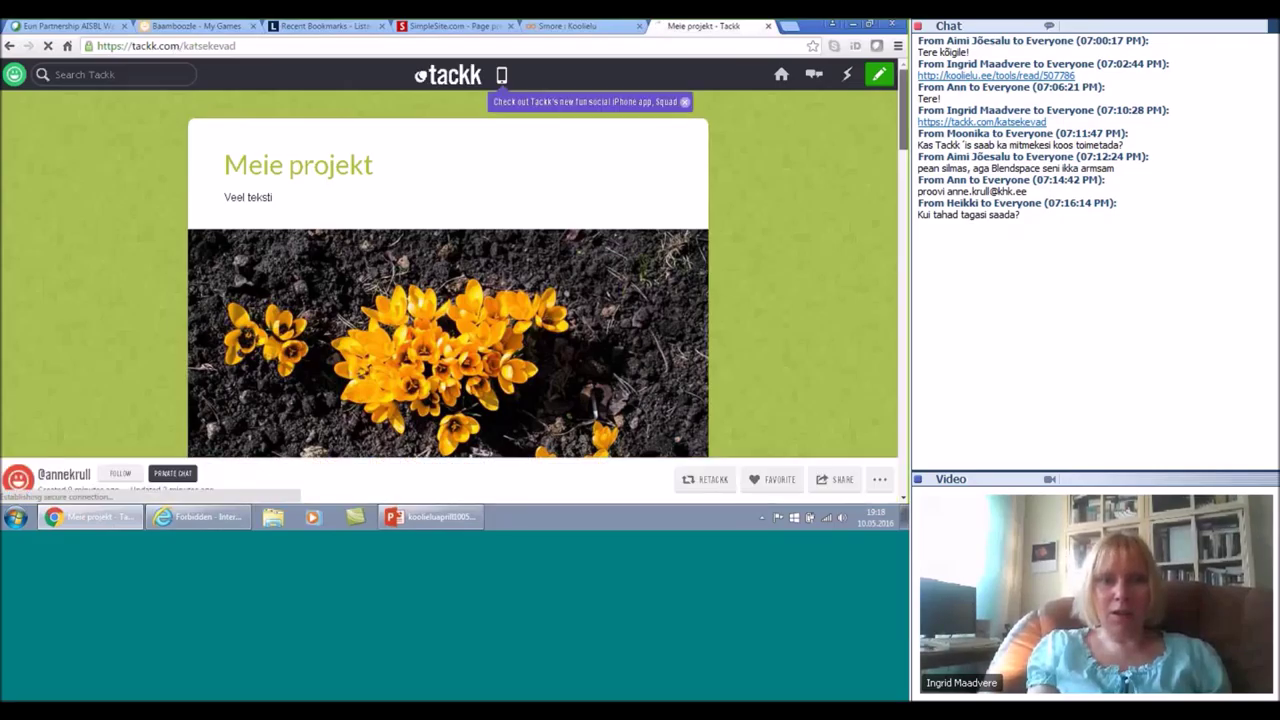
pyautogui.scroll(-10, 448, 280)
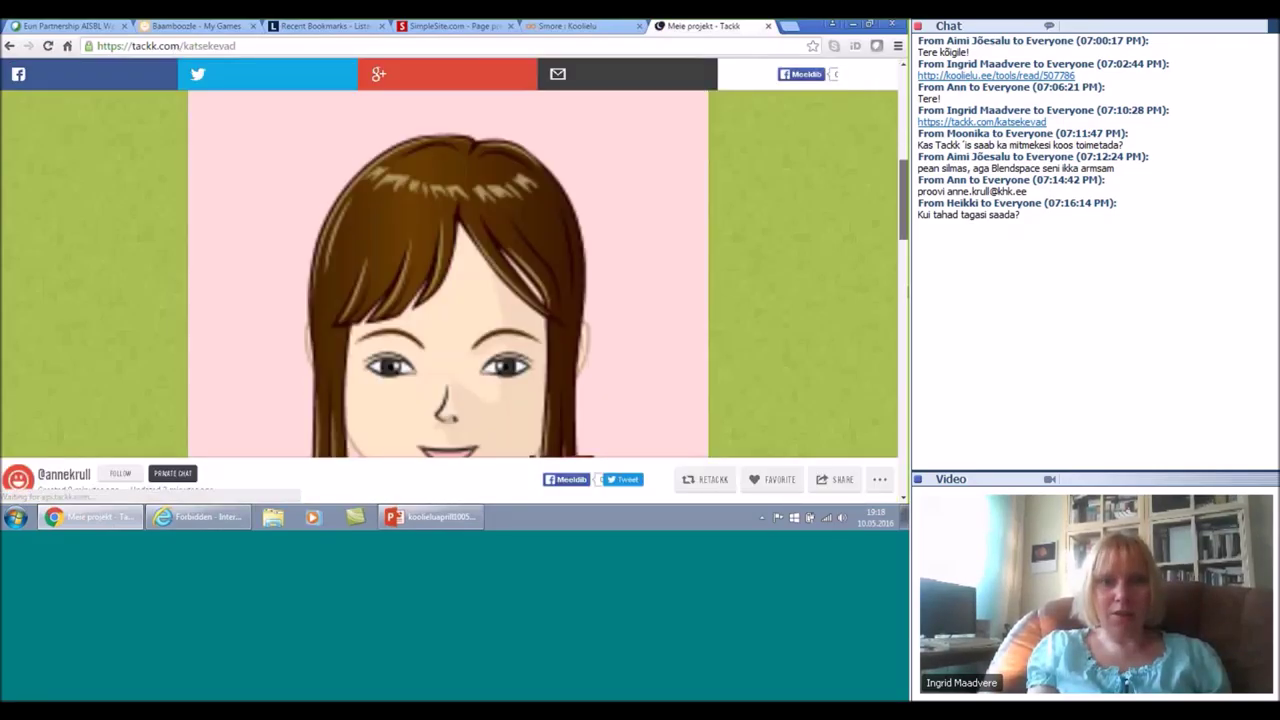
pyautogui.scroll(-10, 448, 274)
pyautogui.scroll(-5, 448, 274)
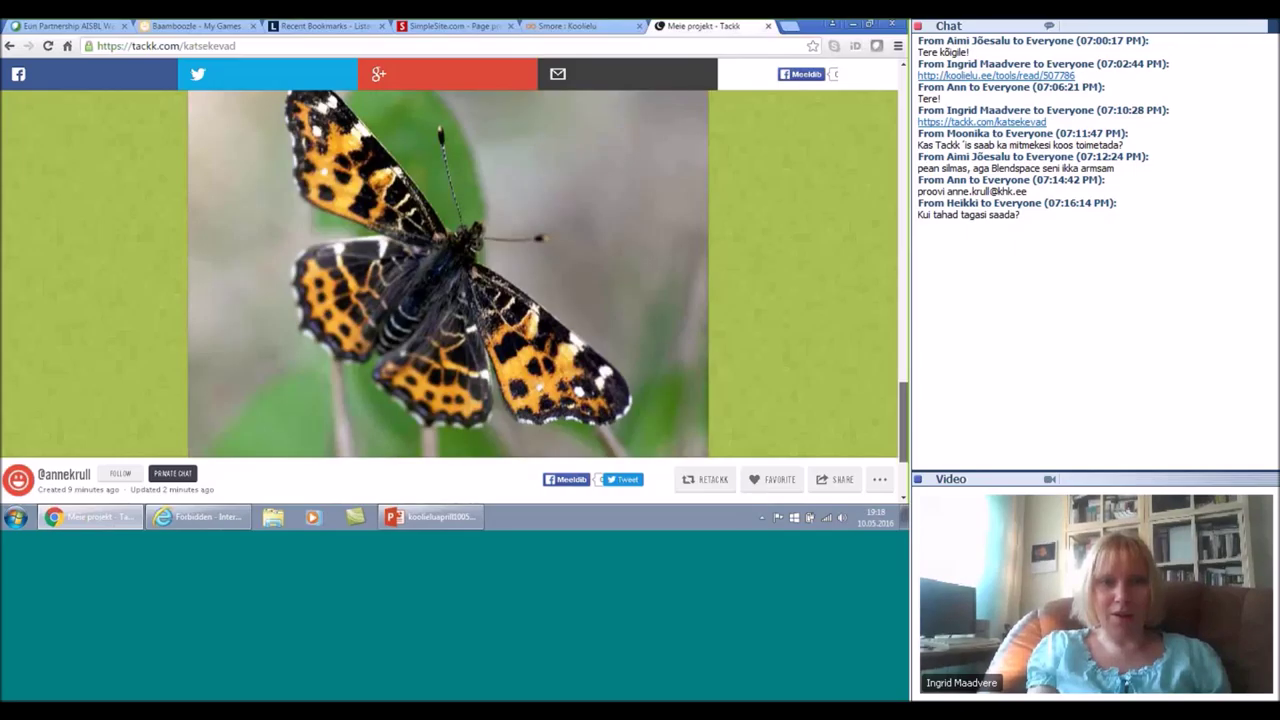
pyautogui.scroll(15, 448, 274)
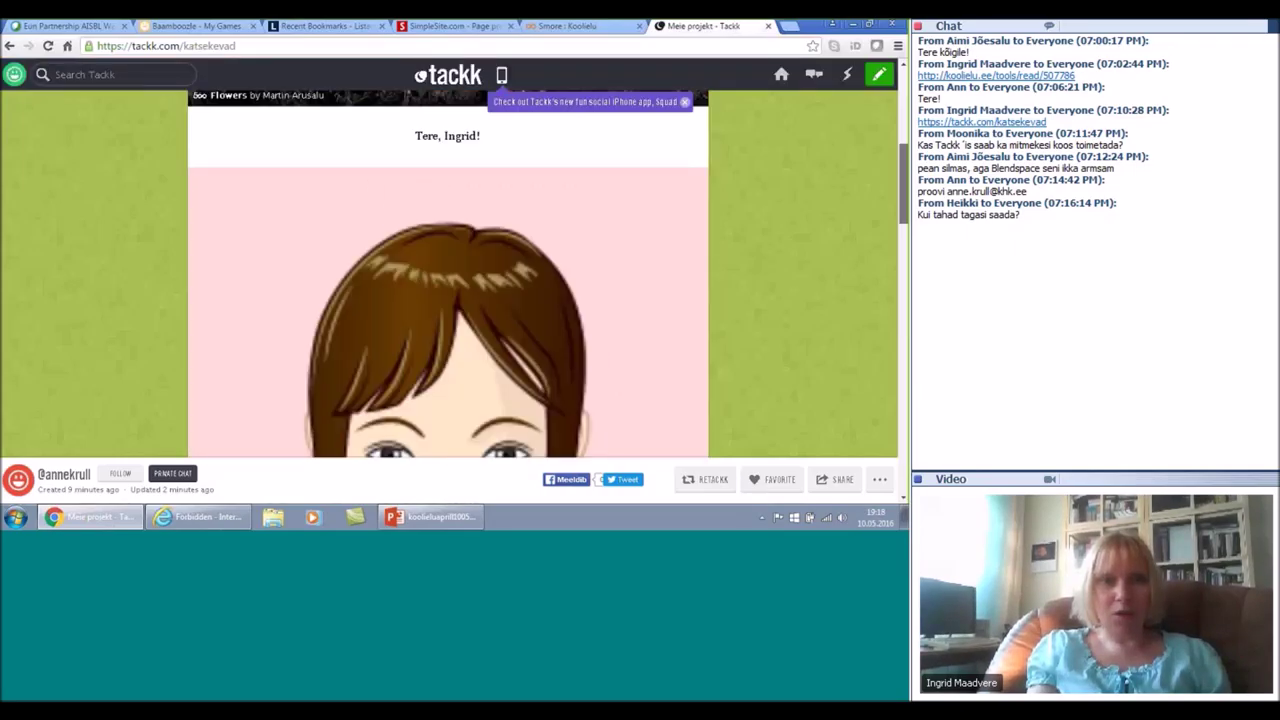
pyautogui.scroll(5, 448, 274)
pyautogui.scroll(-10, 448, 274)
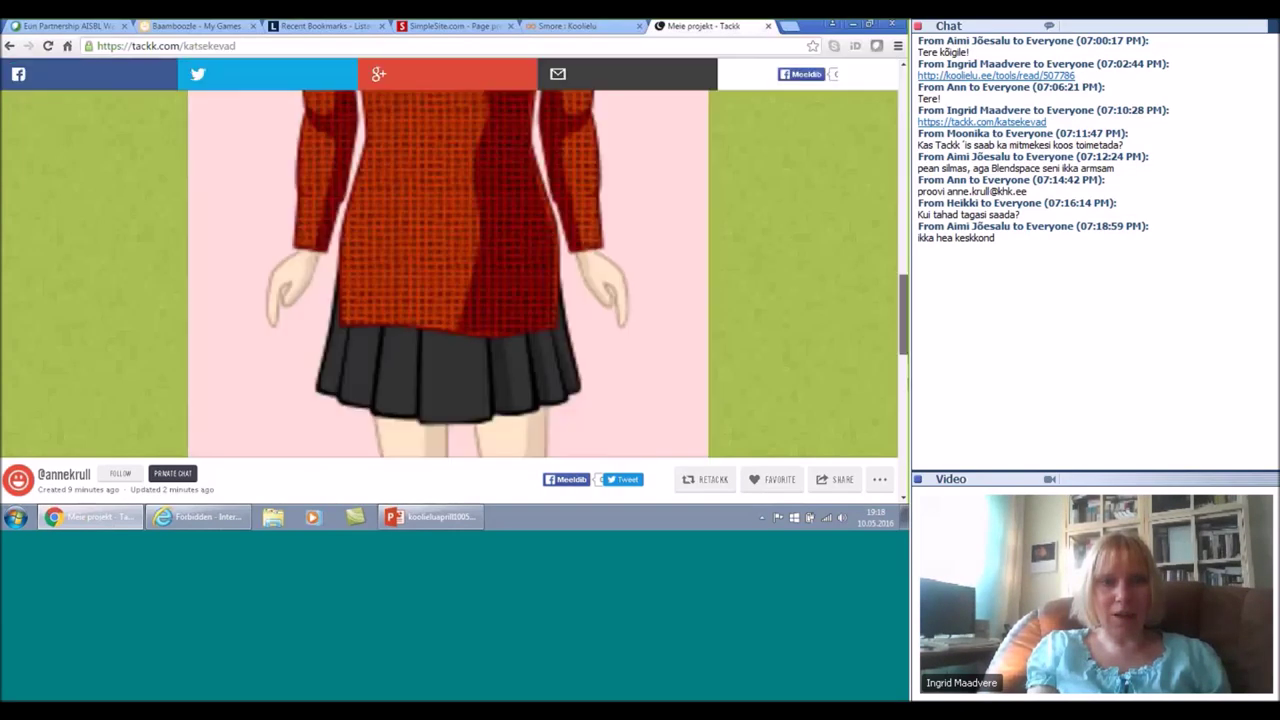
pyautogui.scroll(-4, 448, 274)
pyautogui.scroll(-2, 448, 274)
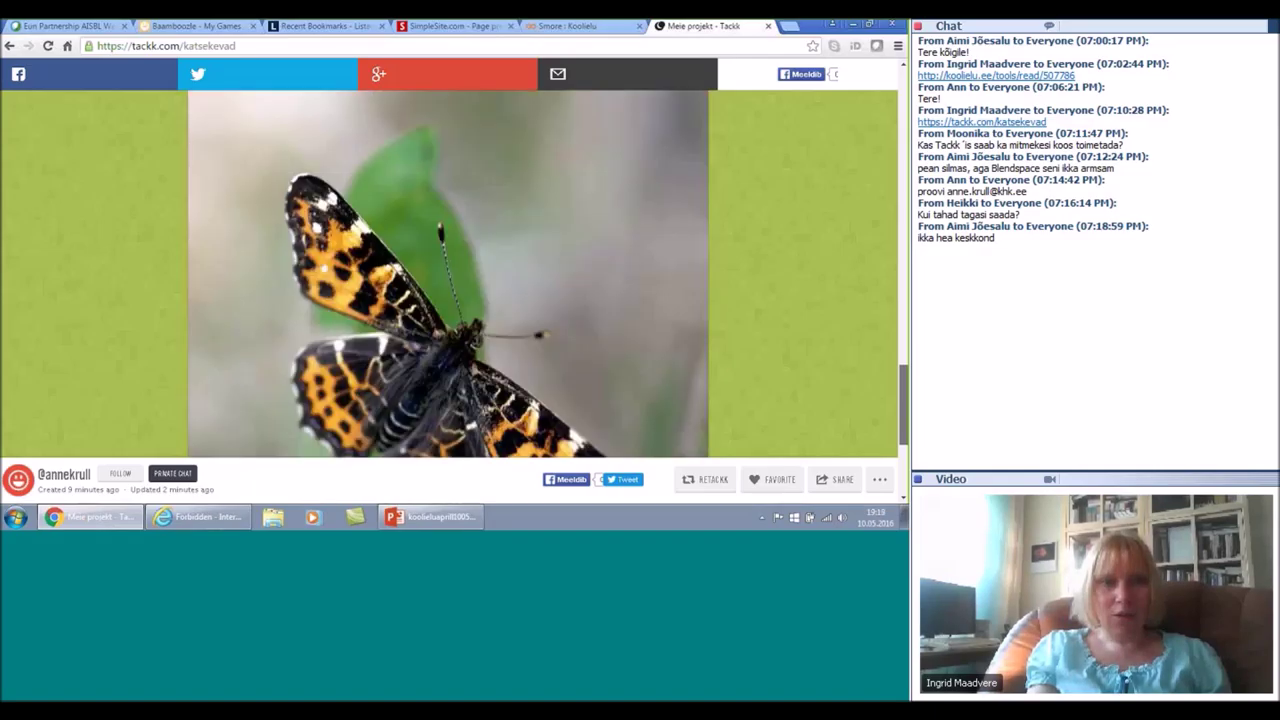
pyautogui.scroll(-2, 448, 274)
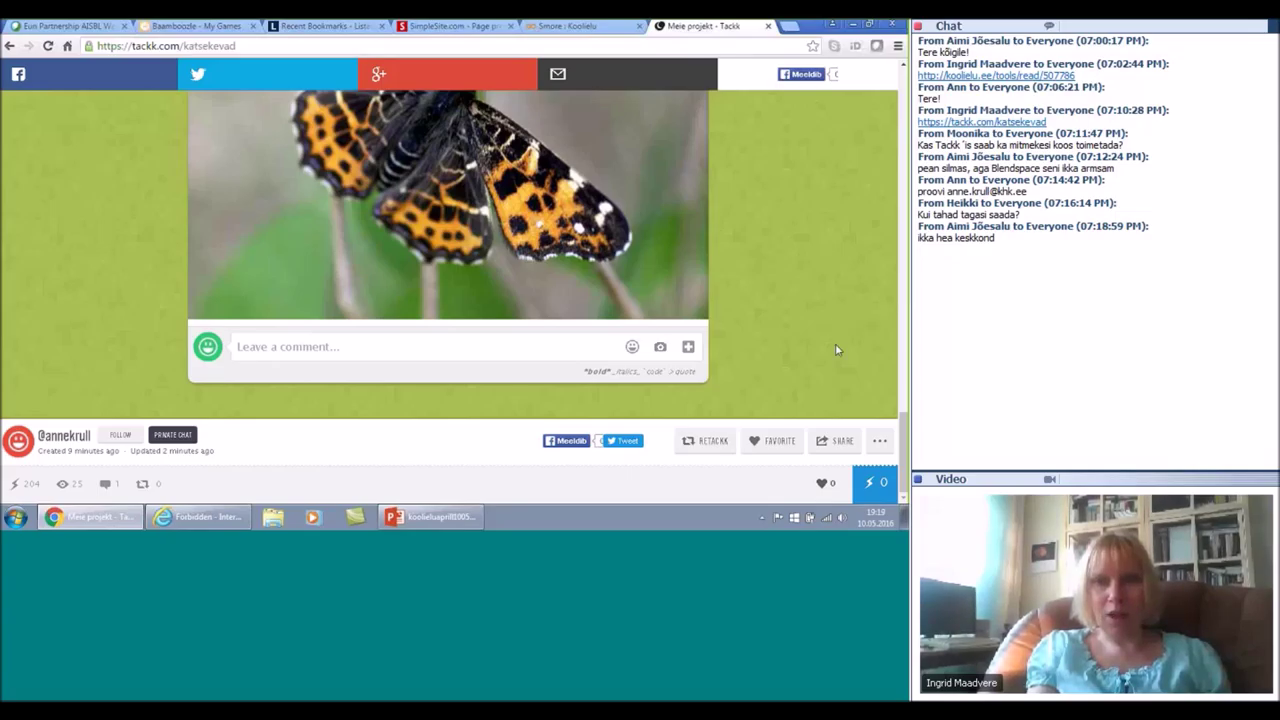
pyautogui.moveTo(817, 364); pyautogui.dragTo(720, 333)
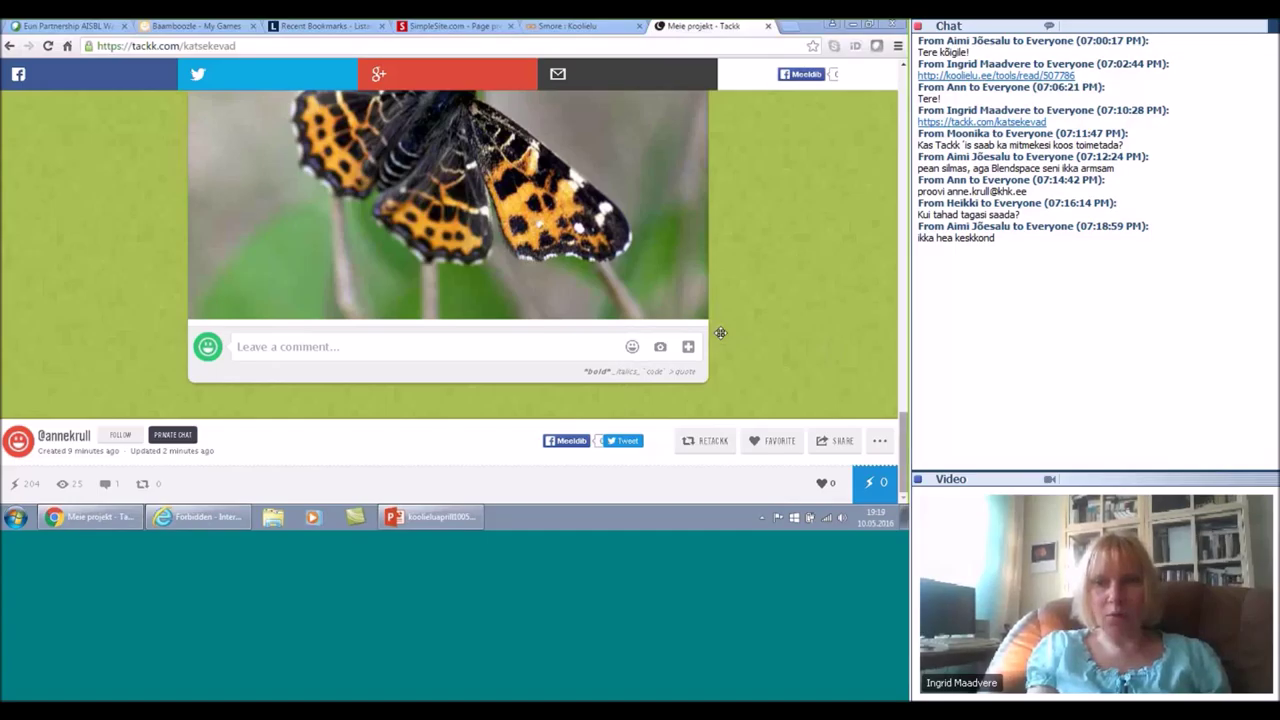
# Step: Re-examine the Meie projekt Tackk's photos and the butterfly post in its comment stream, returning to the title
pyautogui.moveTo(905, 440); pyautogui.dragTo(904, 268)
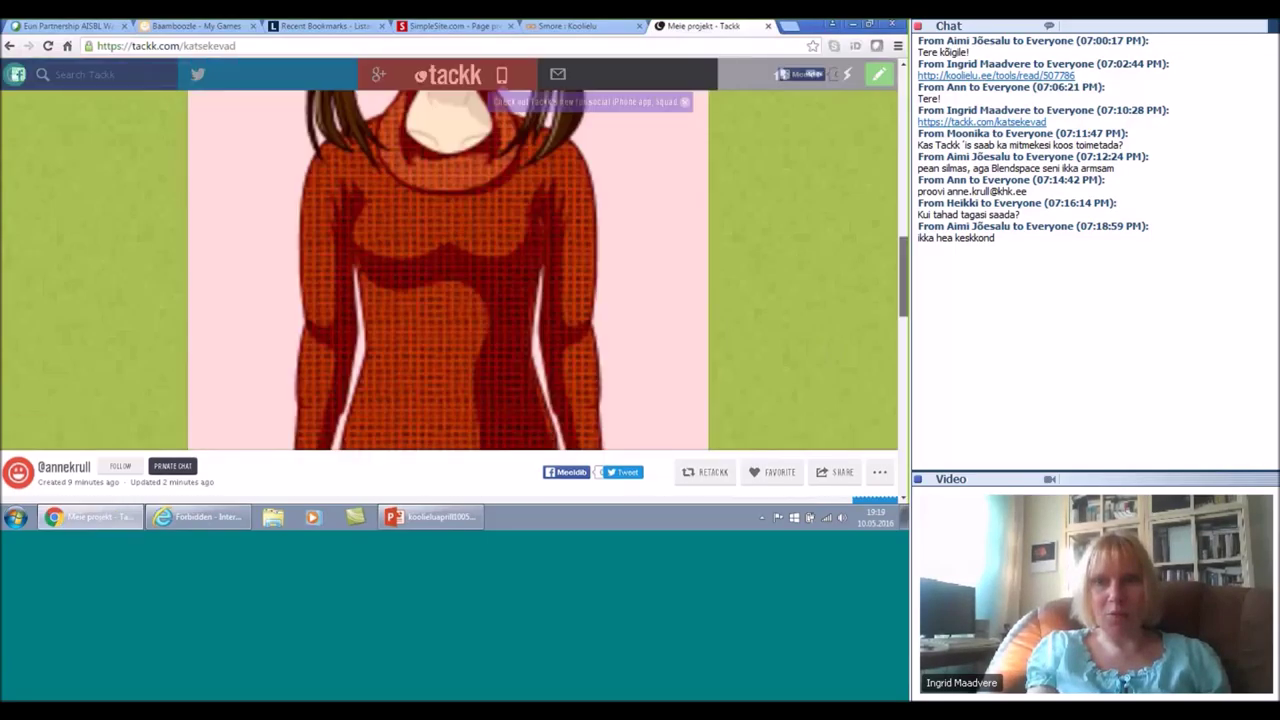
pyautogui.scroll(5, 905, 93)
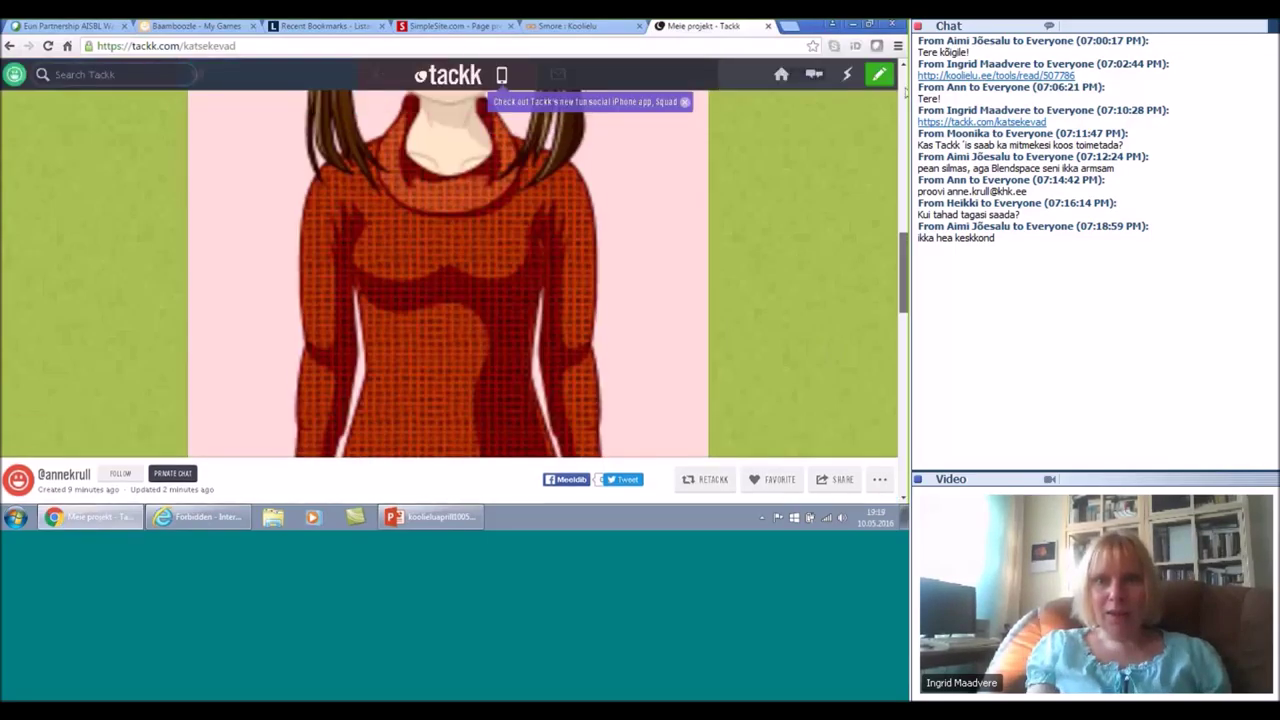
pyautogui.scroll(1, 899, 56)
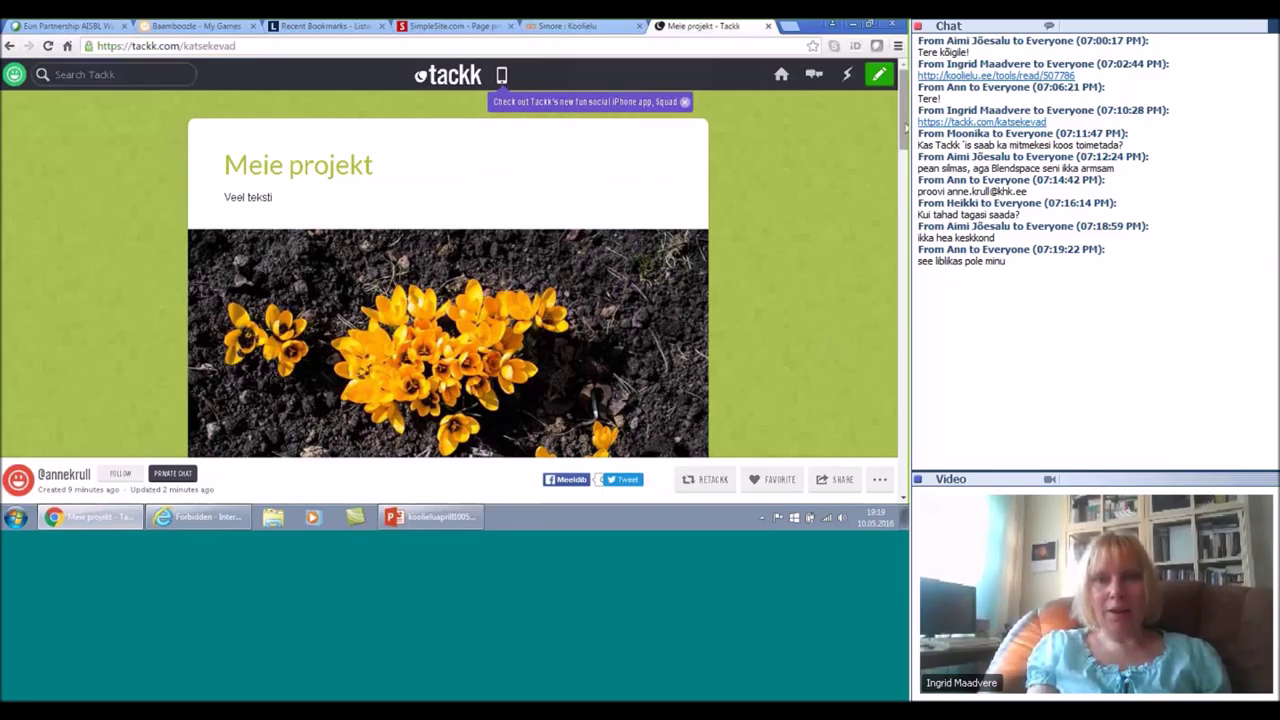
pyautogui.scroll(-1, 906, 128)
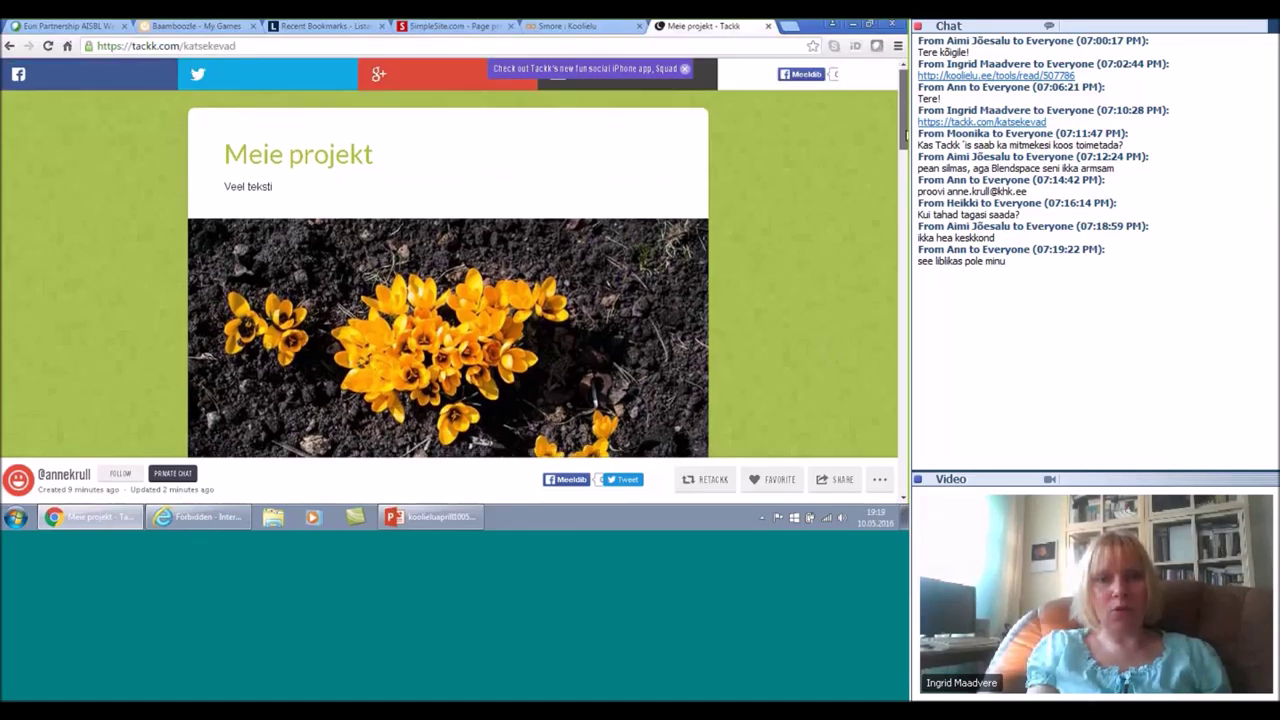
pyautogui.scroll(-5, 906, 130)
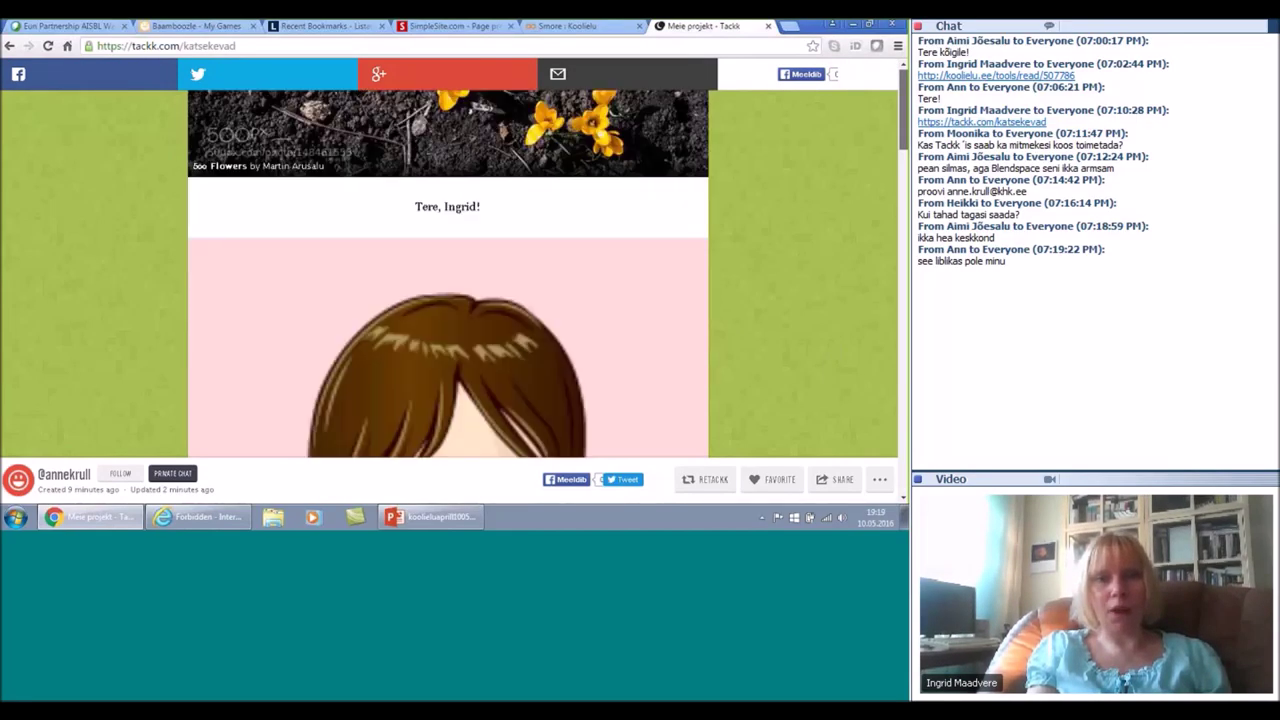
pyautogui.scroll(-6, 548, 300)
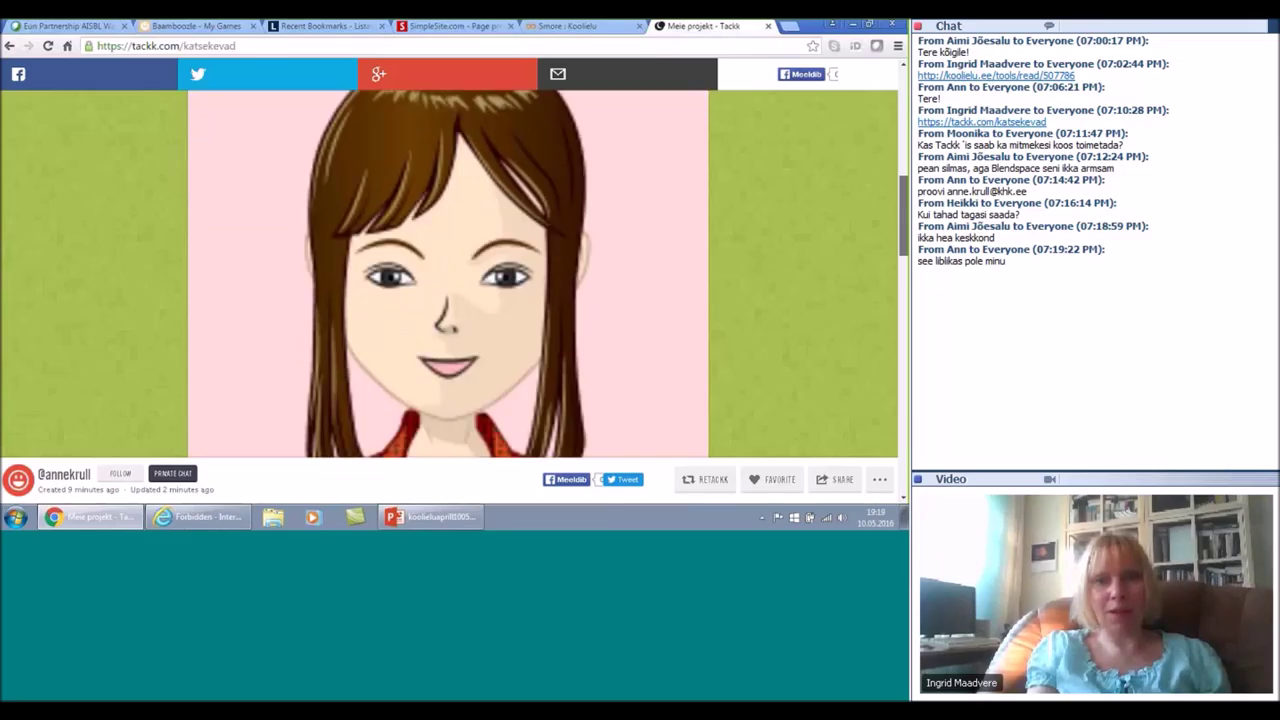
pyautogui.scroll(-3, 448, 274)
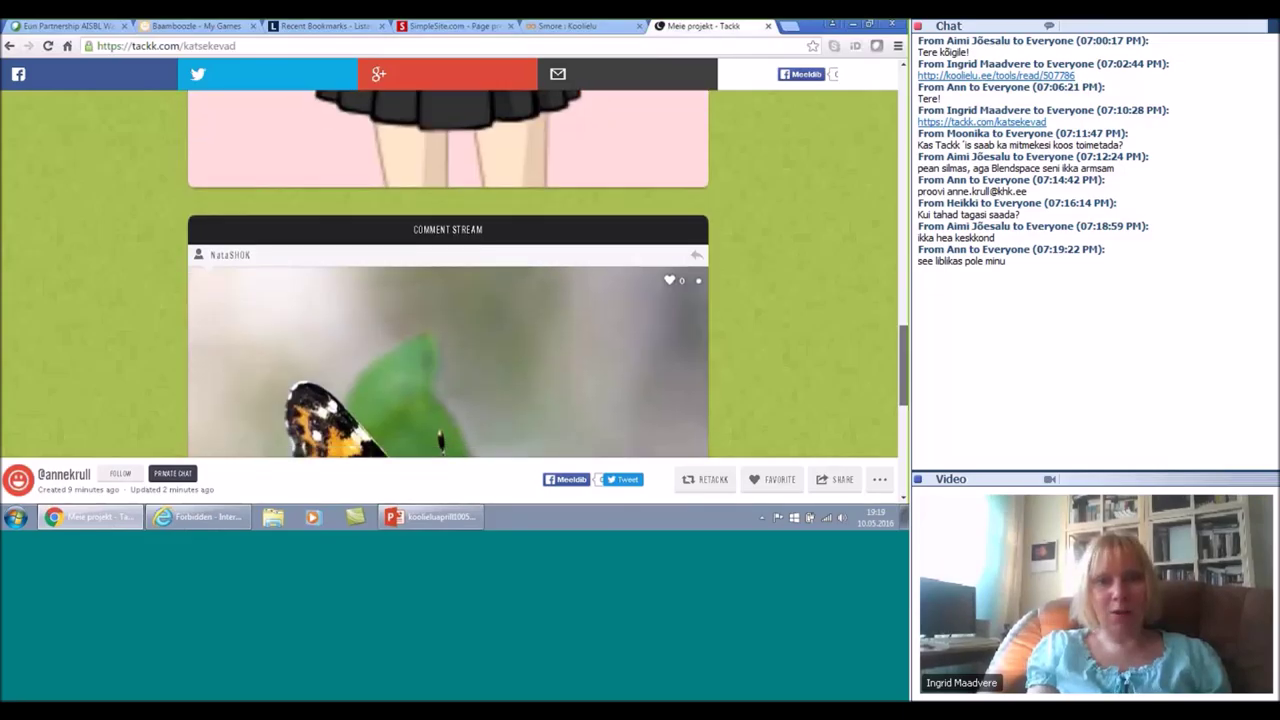
pyautogui.scroll(-5, 448, 296)
pyautogui.scroll(4, 905, 403)
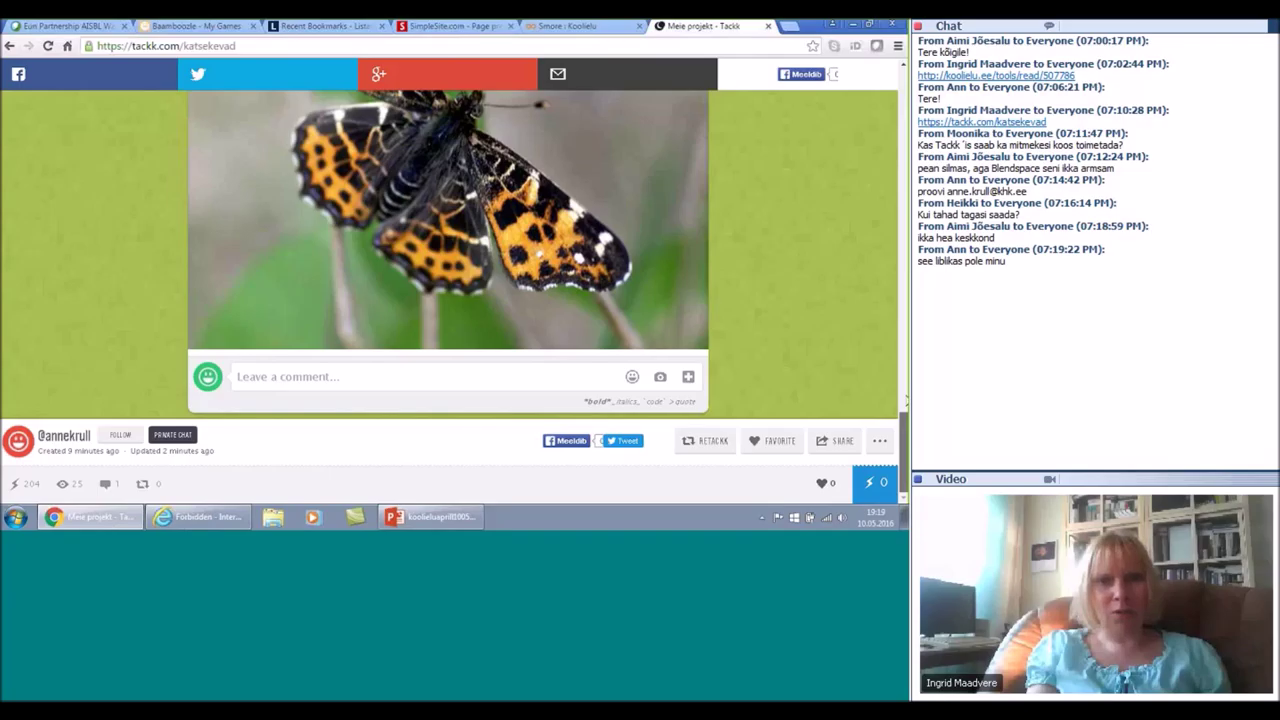
pyautogui.scroll(-3, 905, 403)
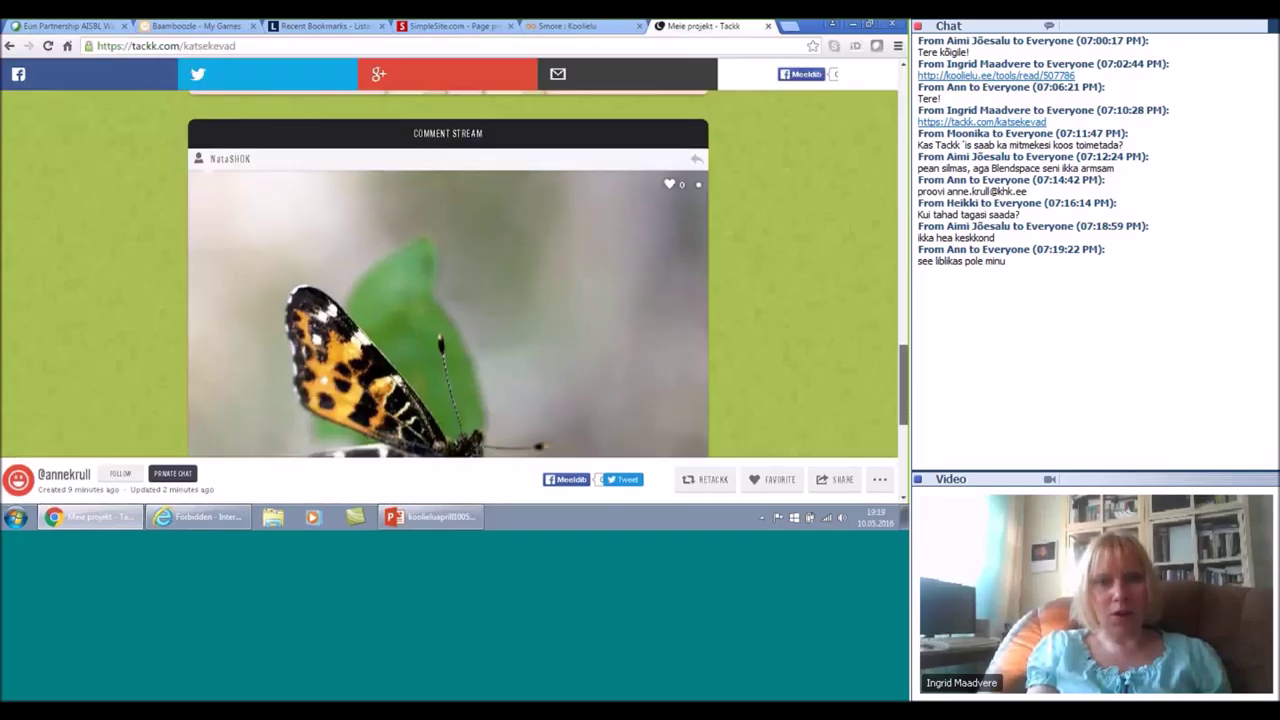
pyautogui.scroll(-2, 905, 403)
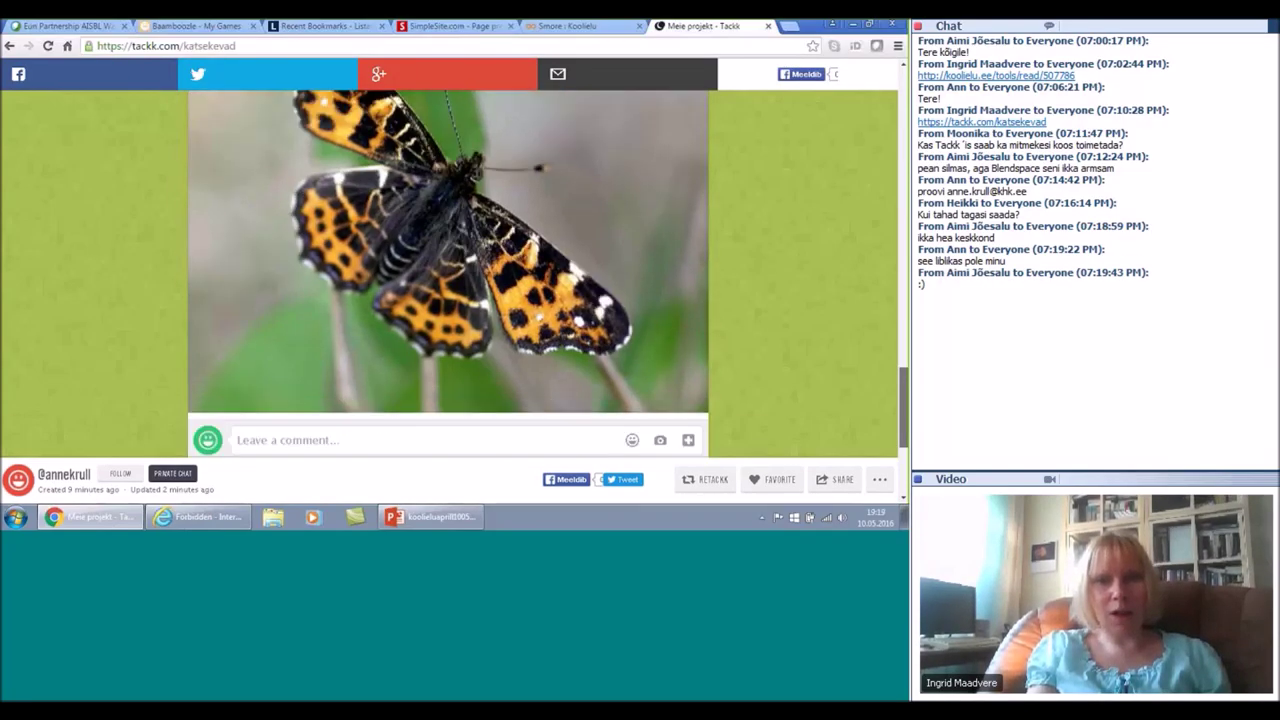
pyautogui.scroll(5, 905, 340)
pyautogui.scroll(8, 905, 281)
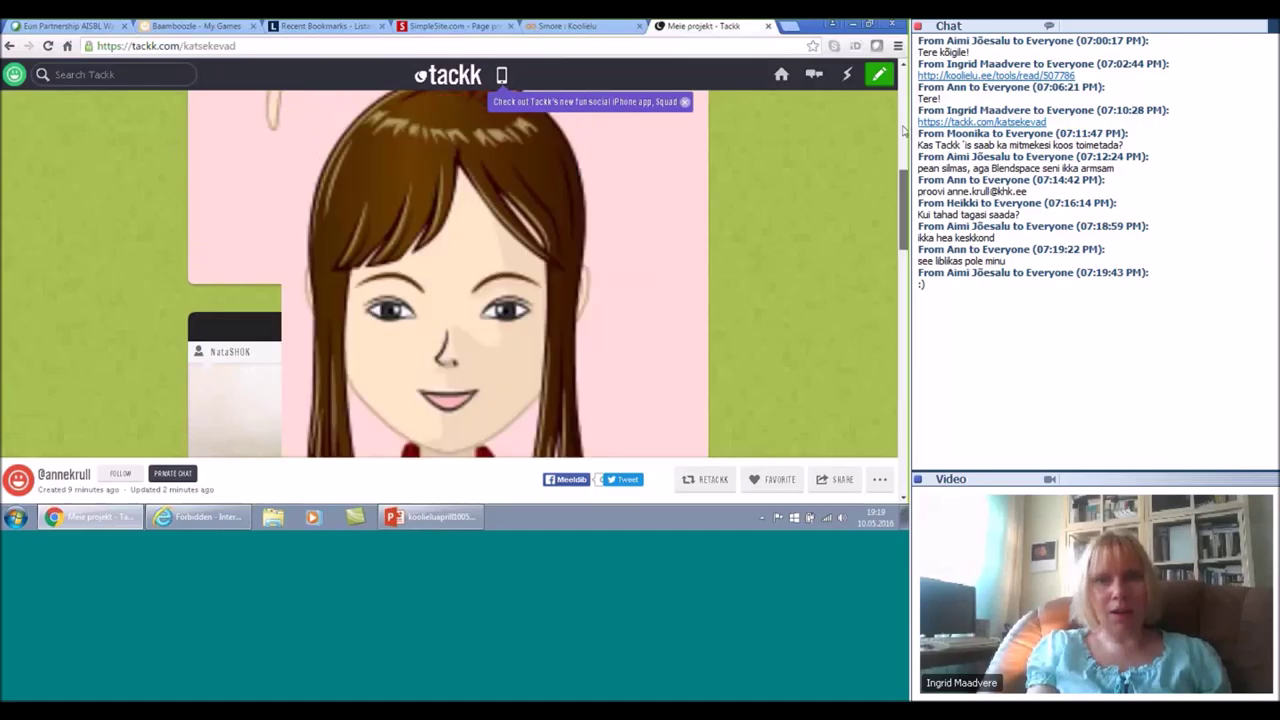
pyautogui.scroll(-5, 905, 190)
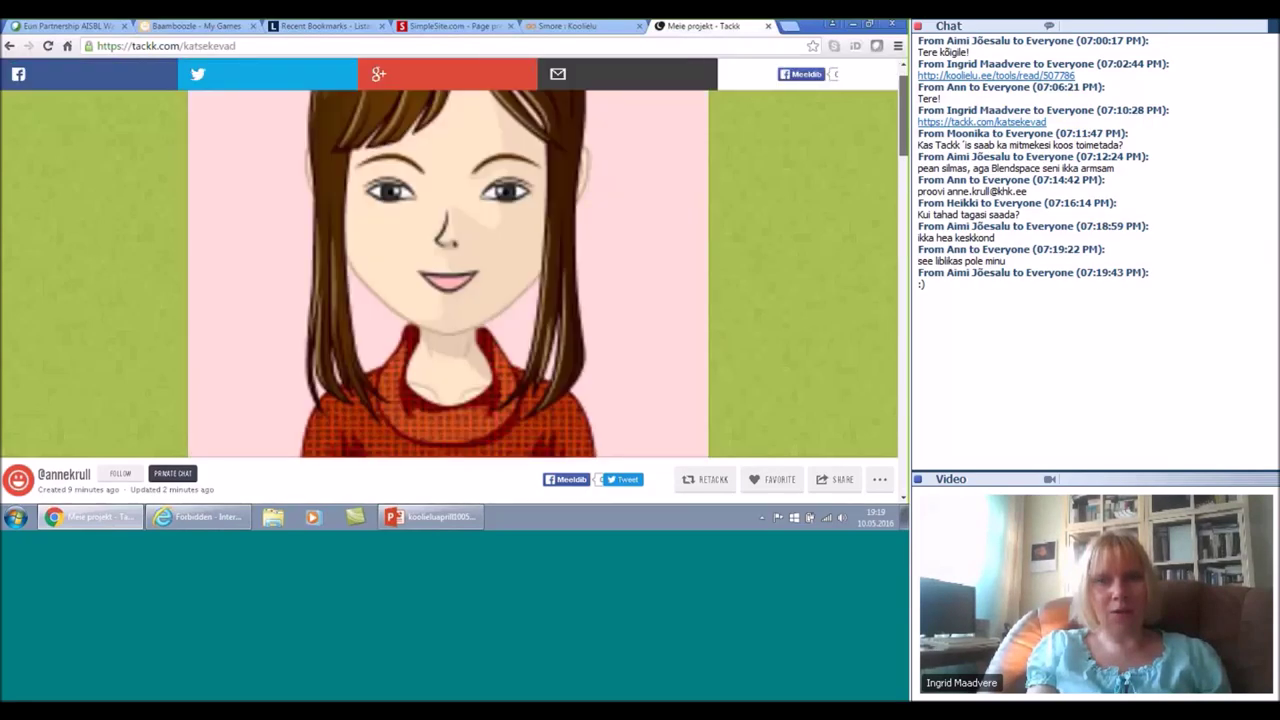
pyautogui.scroll(-6, 905, 200)
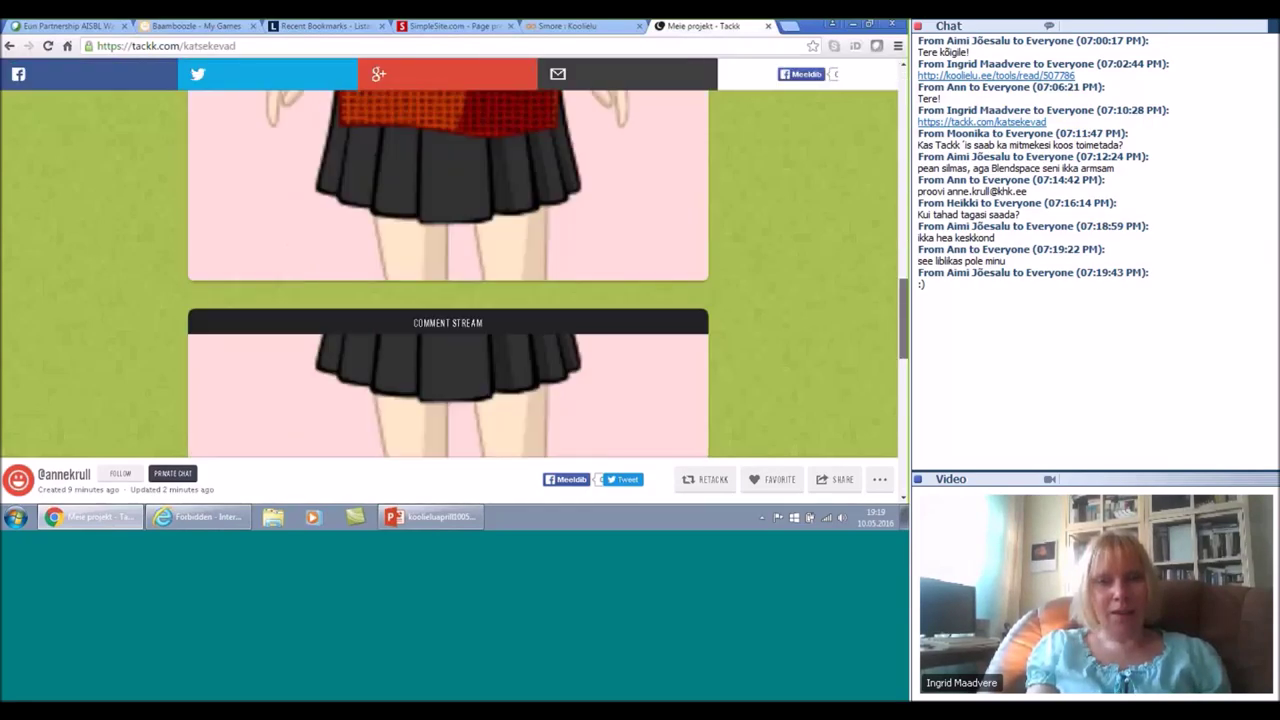
pyautogui.scroll(-3, 449, 274)
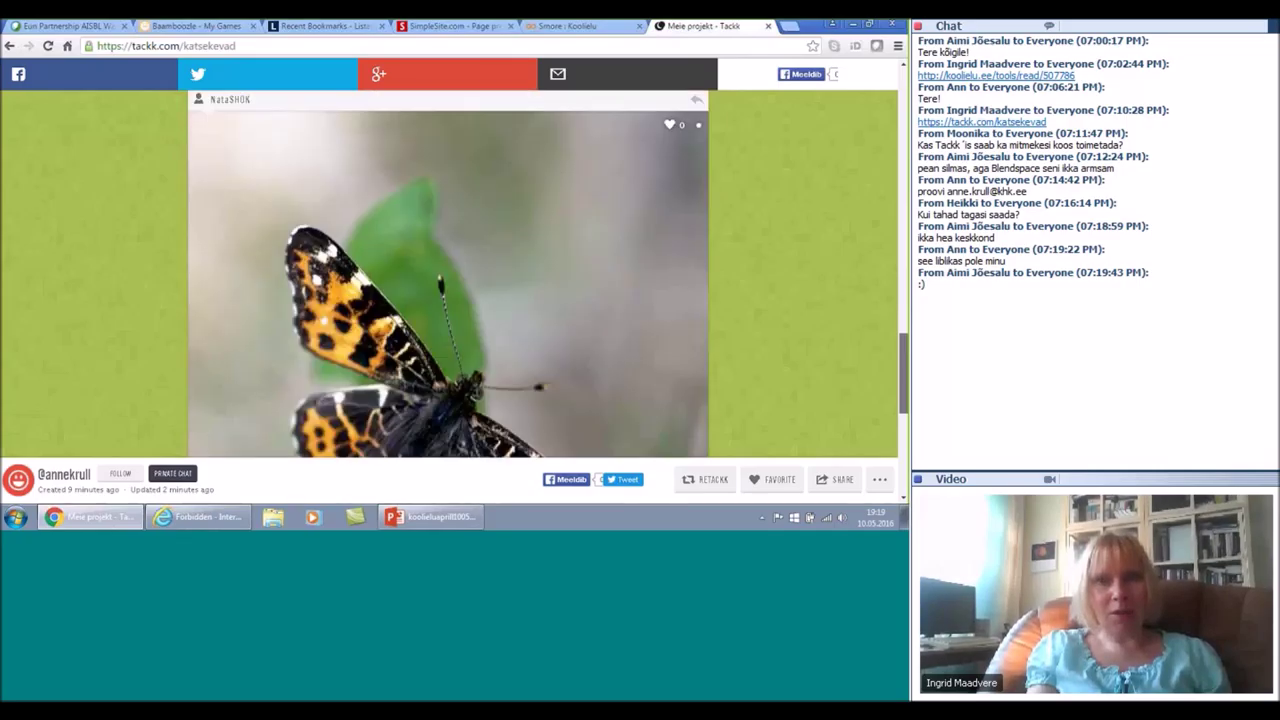
pyautogui.moveTo(903, 372); pyautogui.dragTo(903, 92)
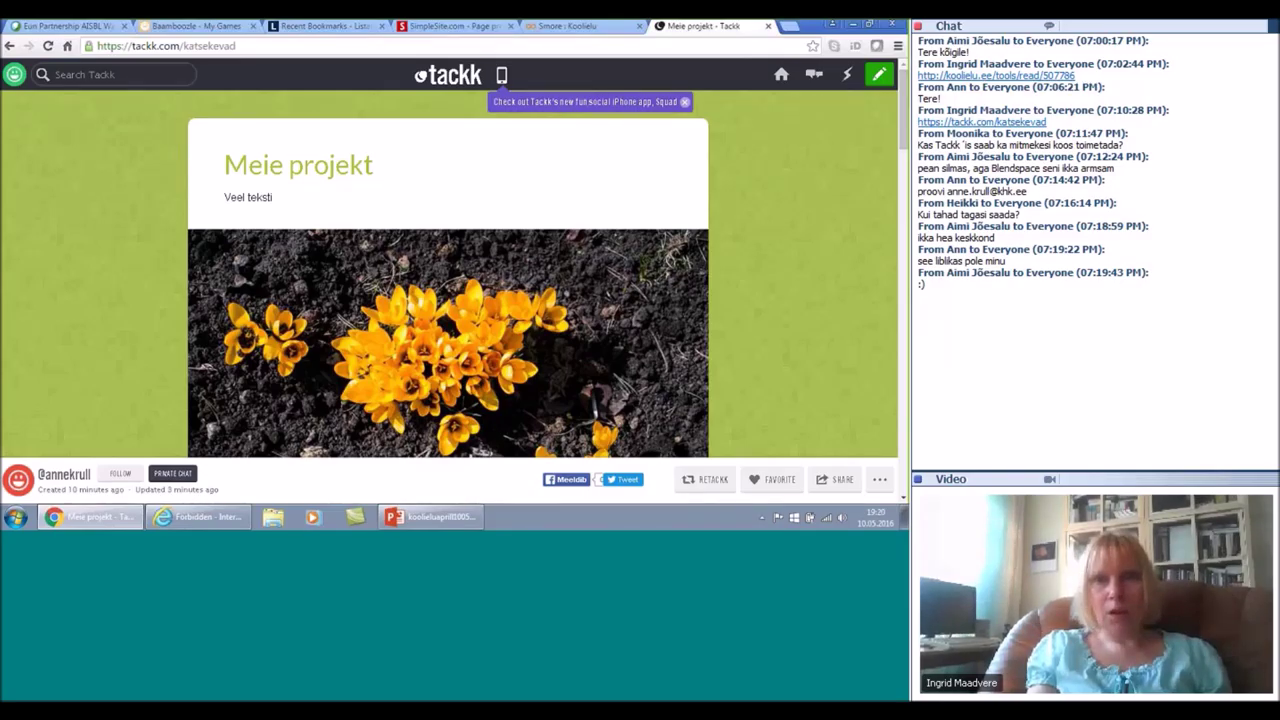
# Step: Open gag.ee in a new tab and go to the Õppematerjalid page under Õppimine
pyautogui.click(790, 26)
pyautogui.write('gag.ee')
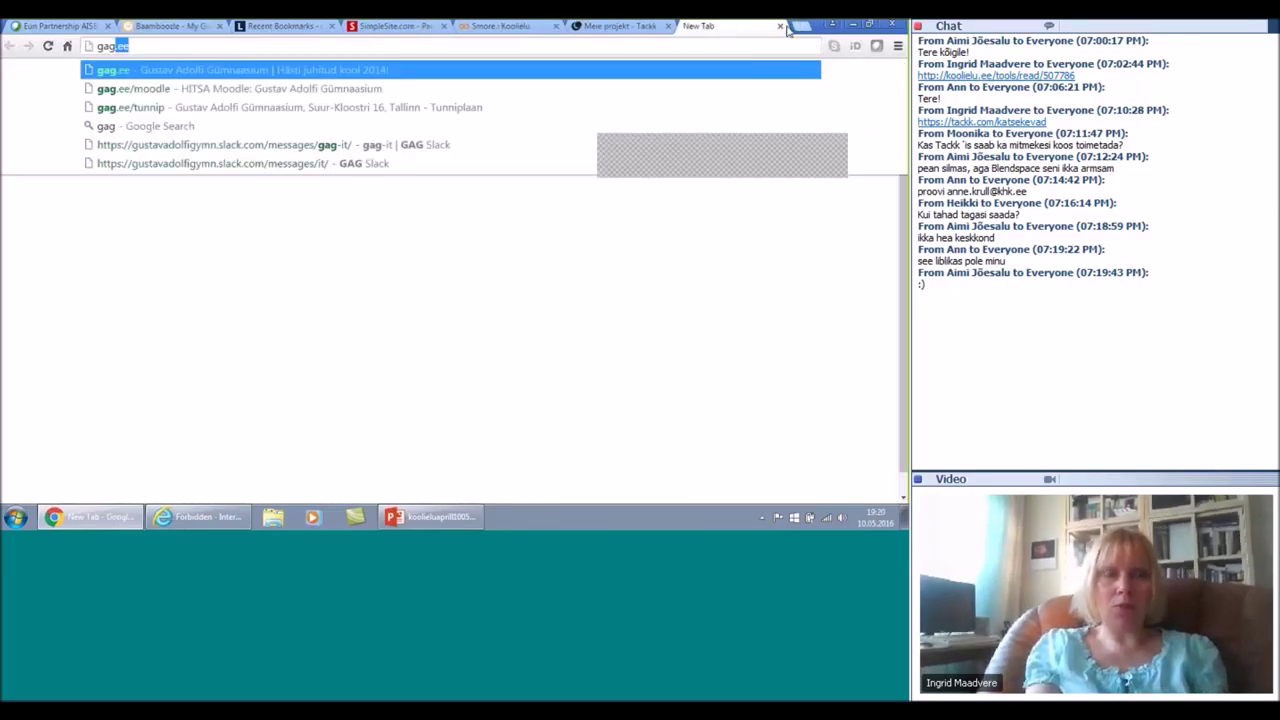
pyautogui.press('Return')
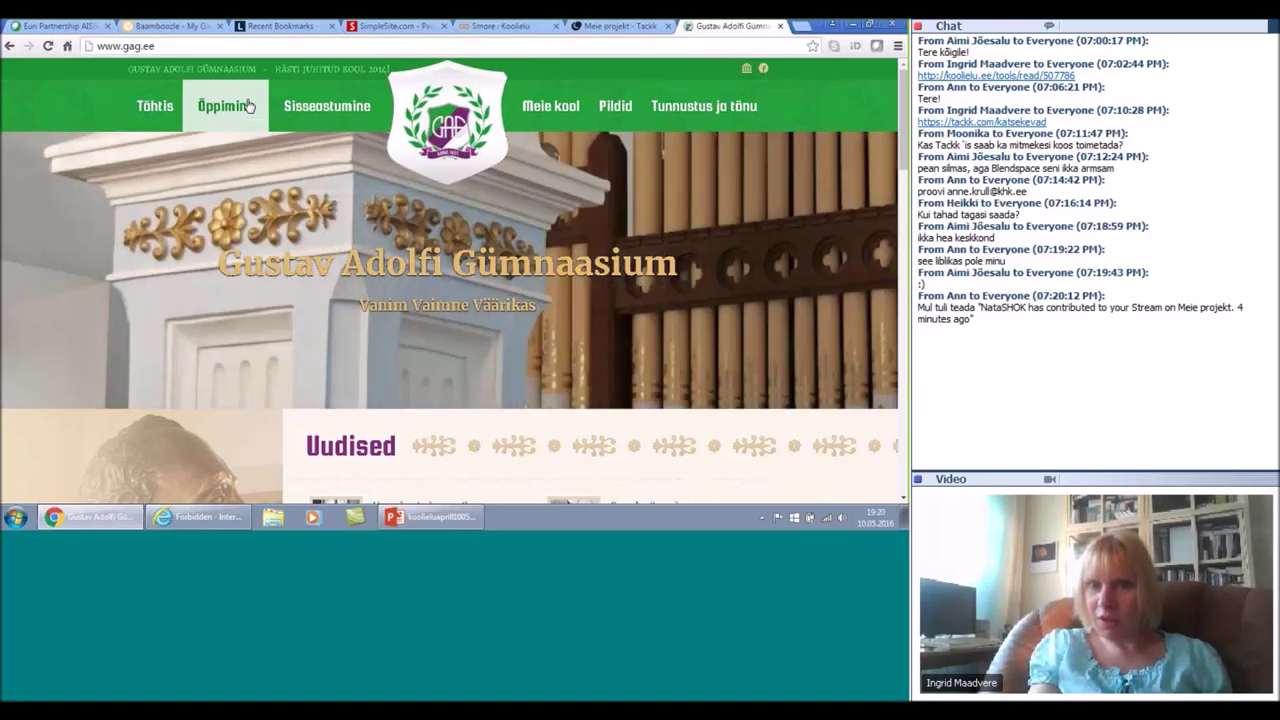
pyautogui.click(250, 106)
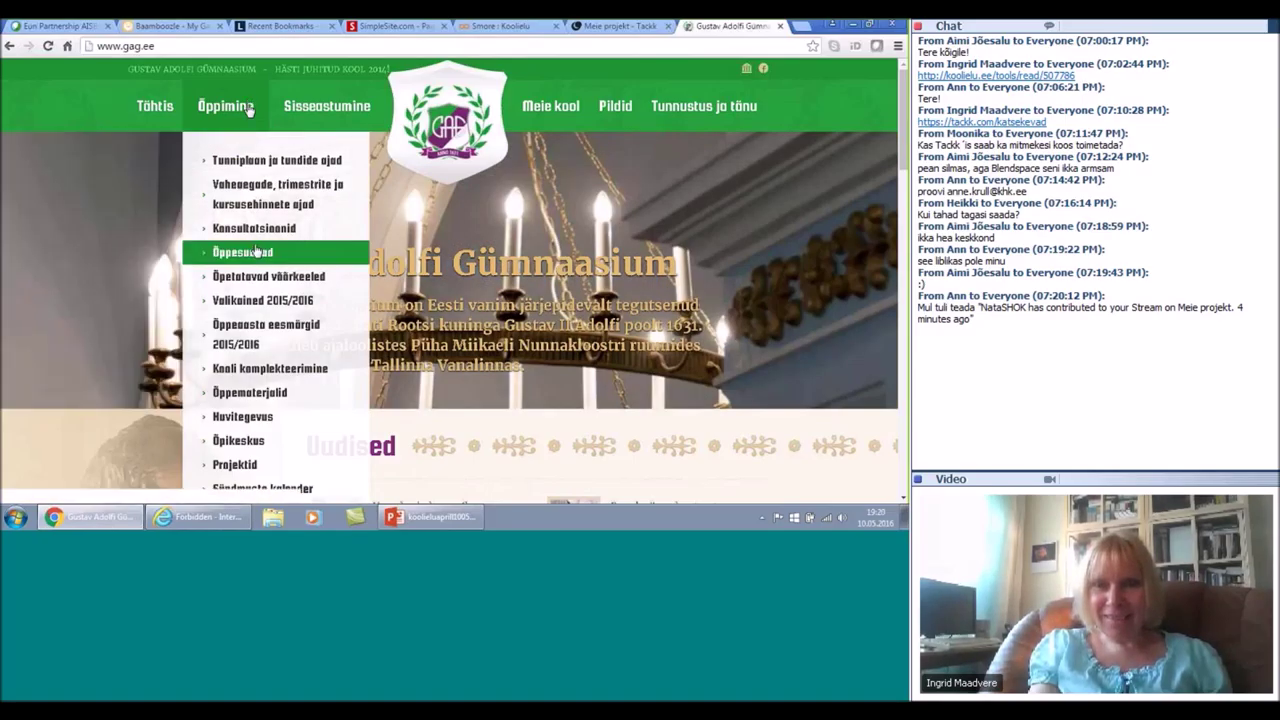
pyautogui.click(287, 403)
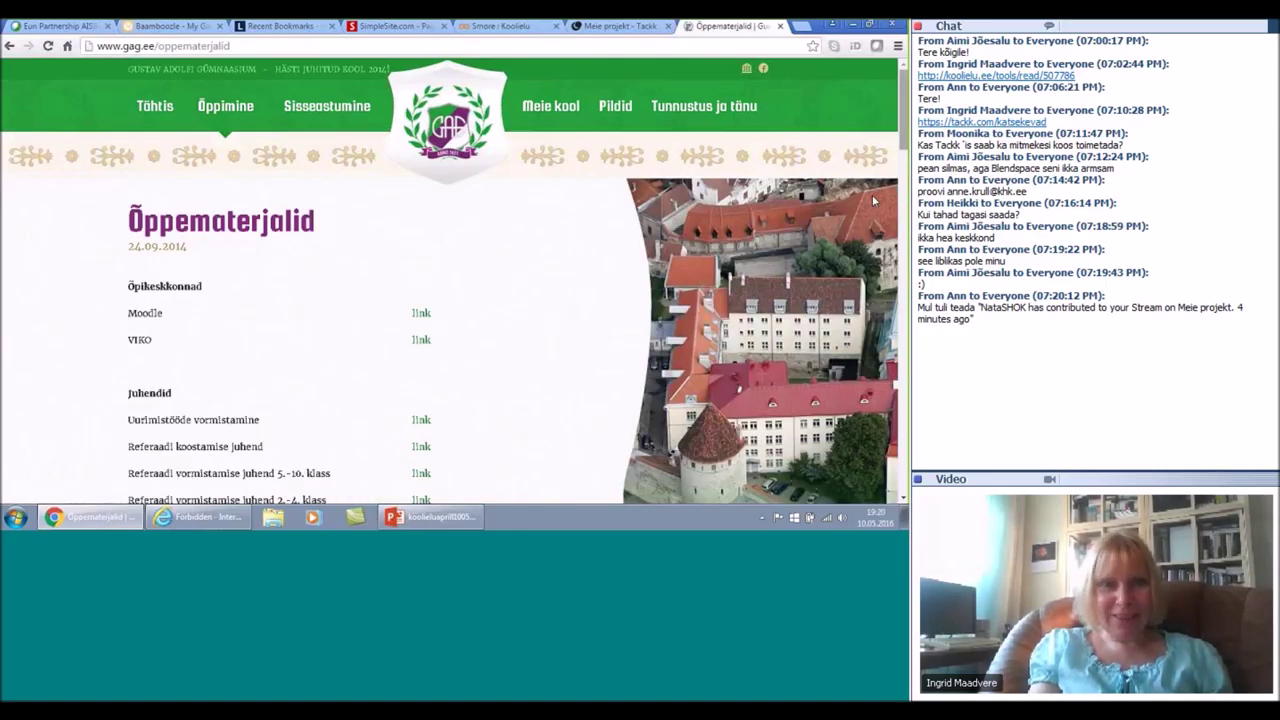
# Step: View the Smore flyer linked for Tabelitöötlus (Ms Excel), dismiss the Smore promotion and close that tab
pyautogui.scroll(-4, 450, 280)
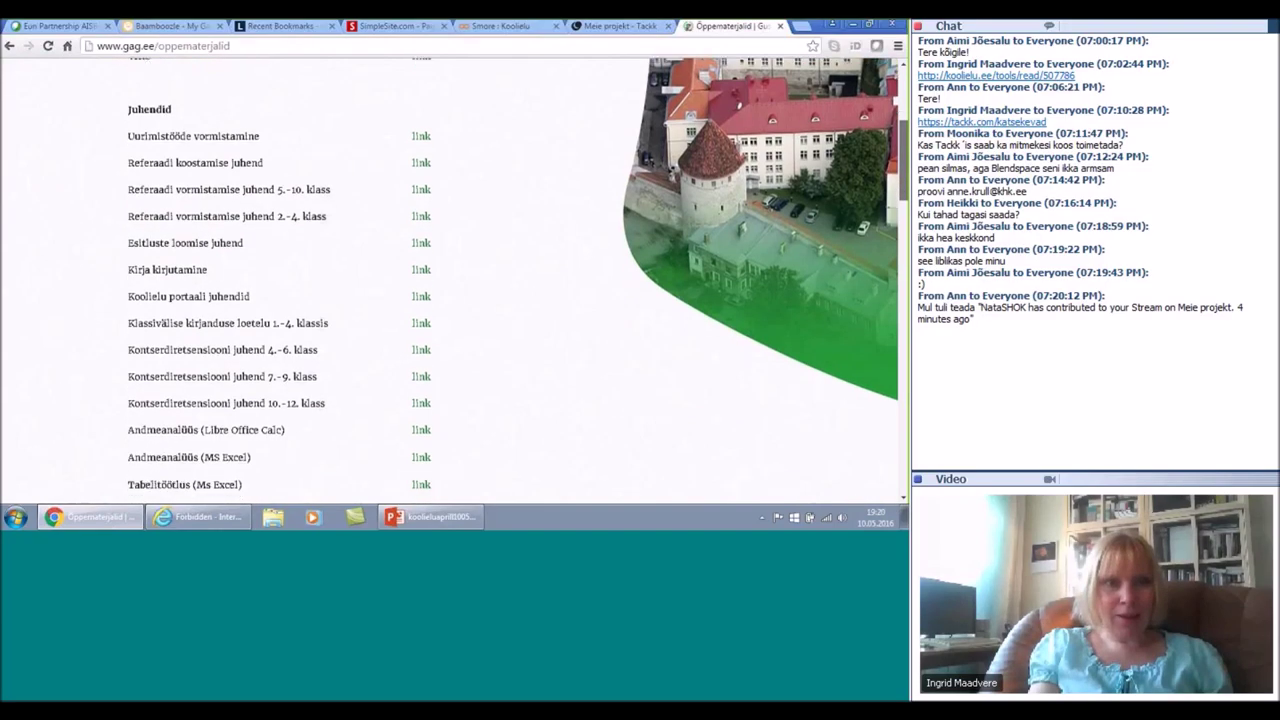
pyautogui.scroll(-1, 523, 243)
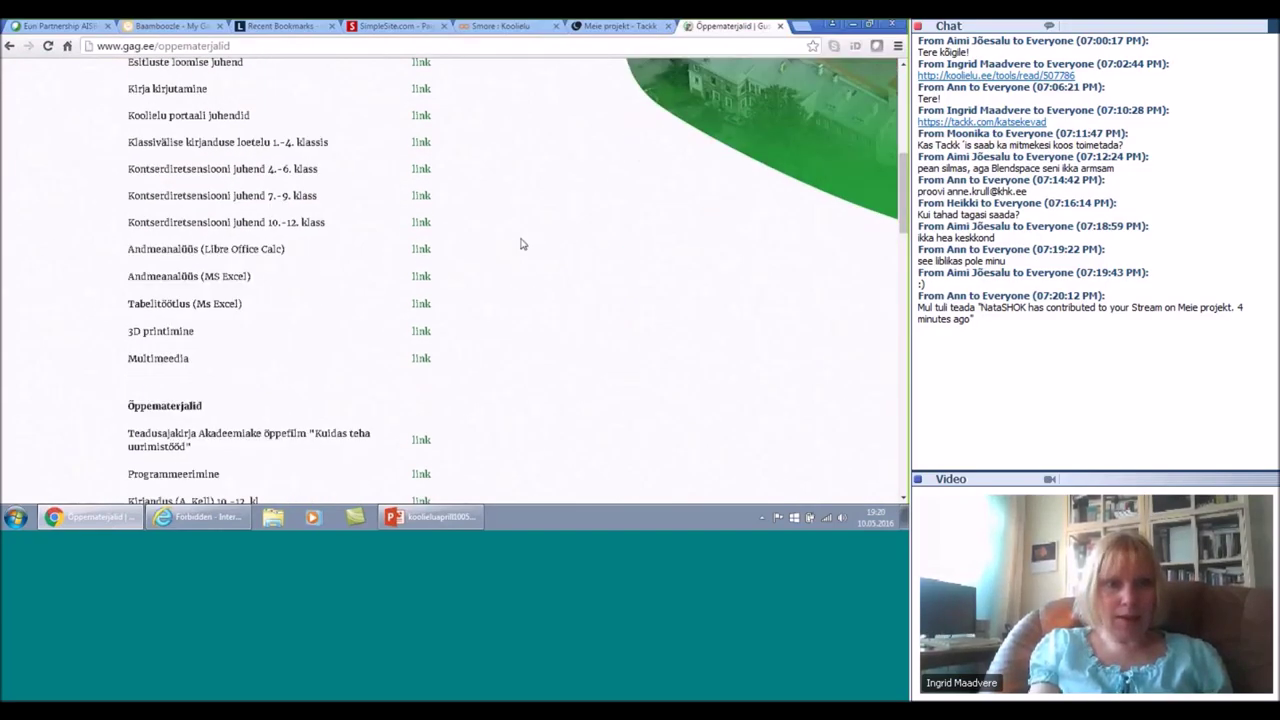
pyautogui.click(421, 306)
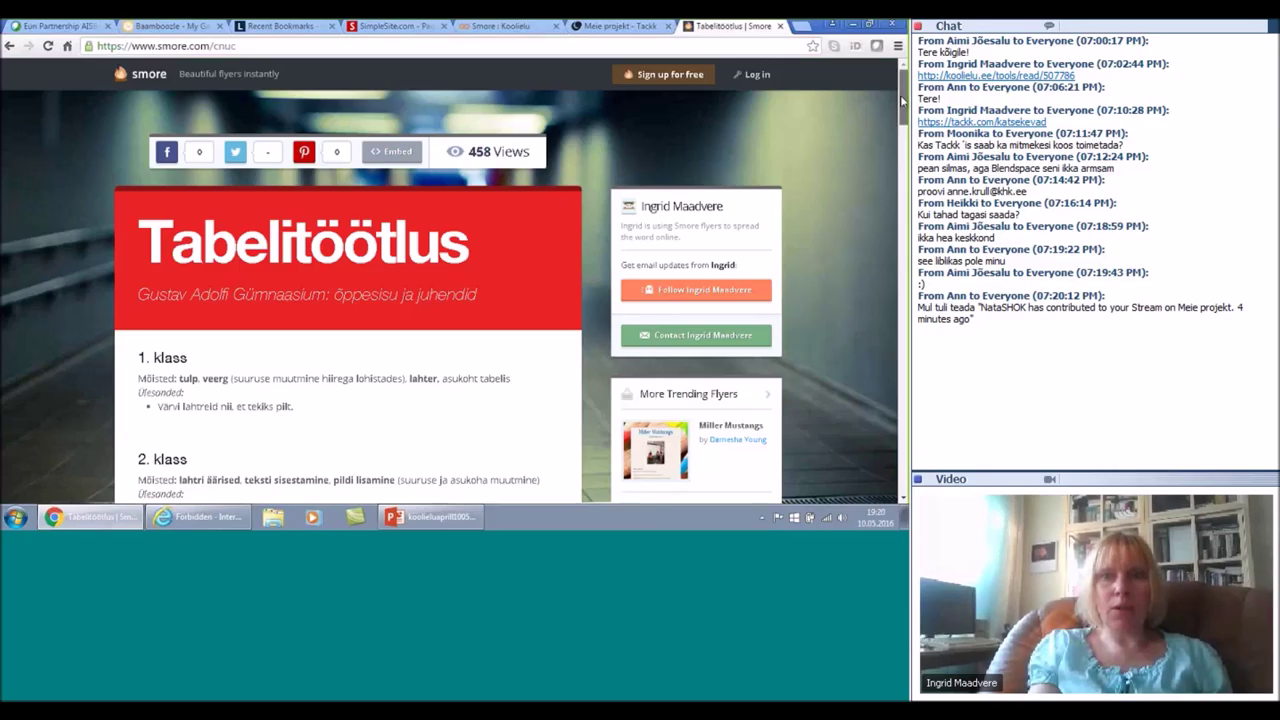
pyautogui.moveTo(903, 100)
pyautogui.mouseDown()
pyautogui.moveTo(904, 420)
pyautogui.moveTo(905, 97)
pyautogui.mouseUp()
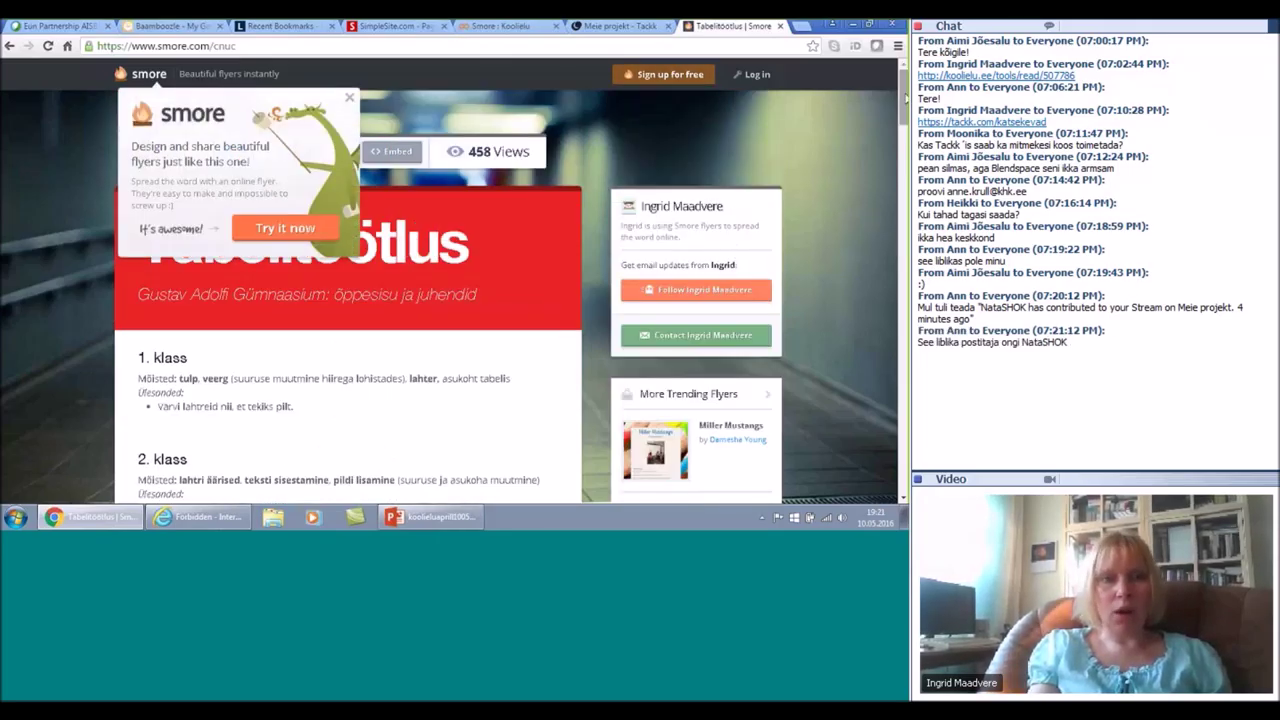
pyautogui.click(350, 99)
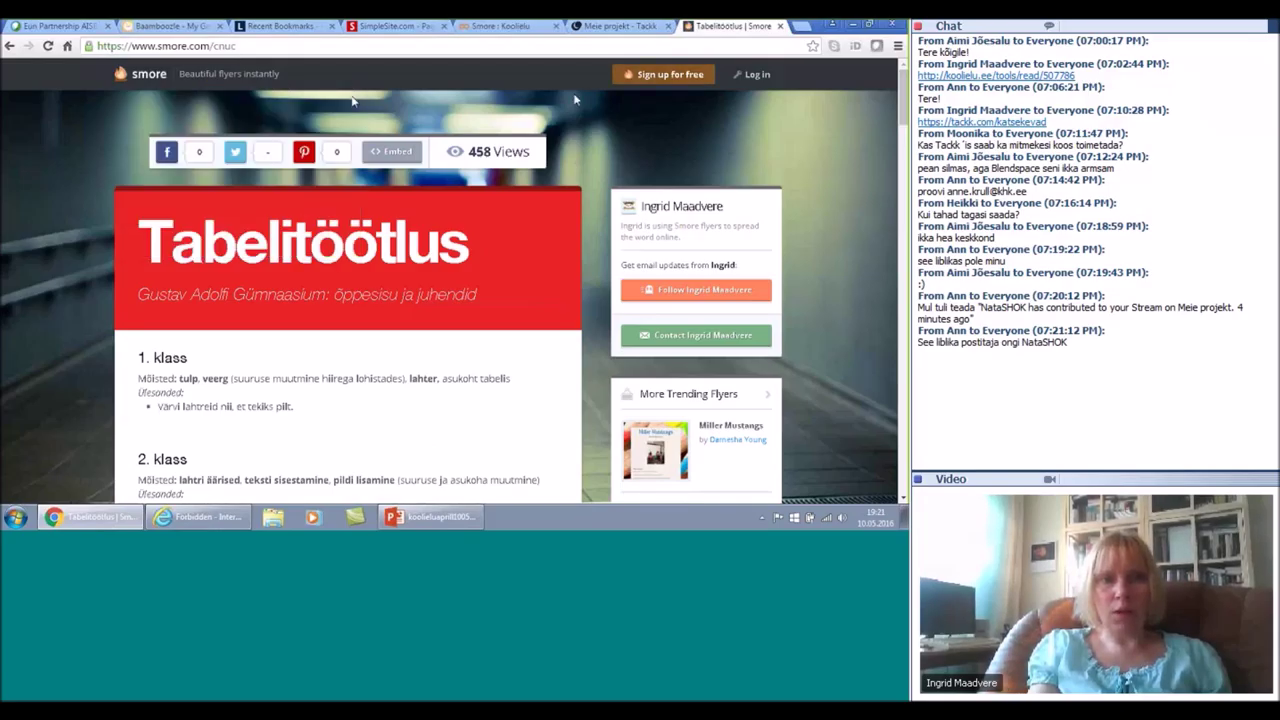
pyautogui.click(780, 27)
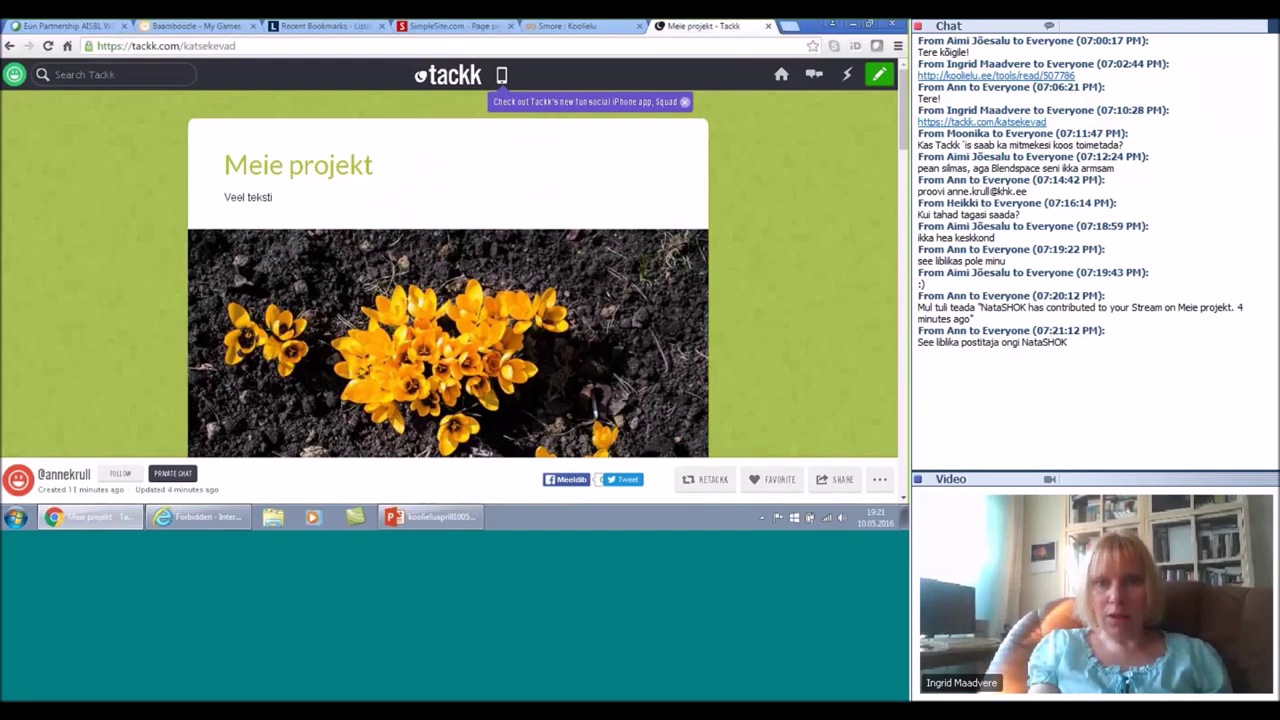
# Step: Look through the Meie projekt Tackk once more, down to the comment stream and back up to the flower photo
pyautogui.moveTo(906, 130); pyautogui.dragTo(906, 131)
pyautogui.scroll(-3, 448, 273)
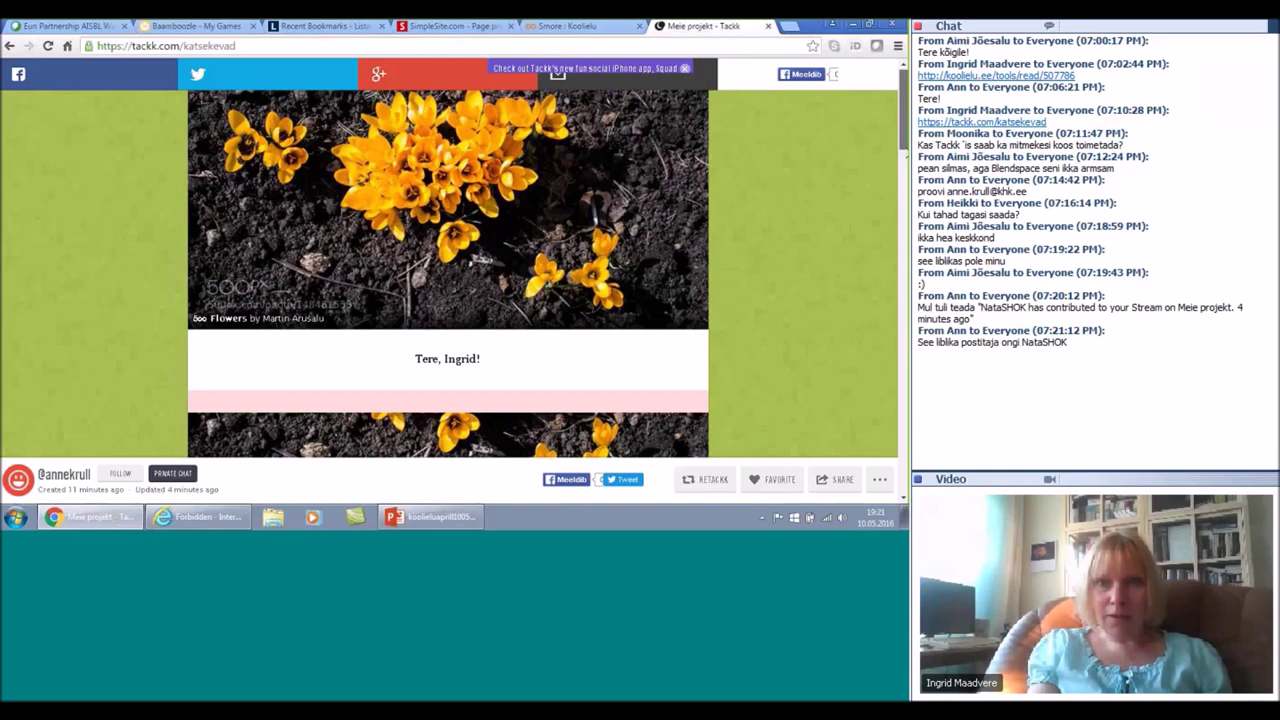
pyautogui.scroll(-3, 448, 273)
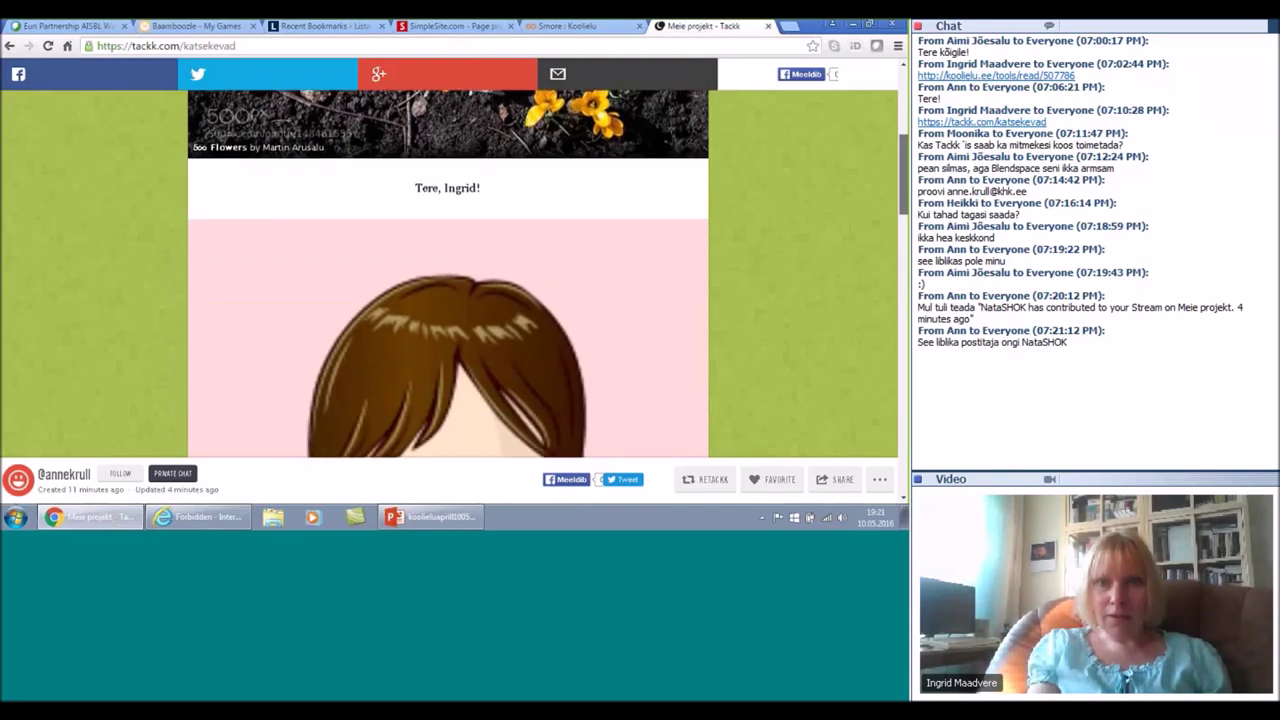
pyautogui.scroll(-5, 448, 273)
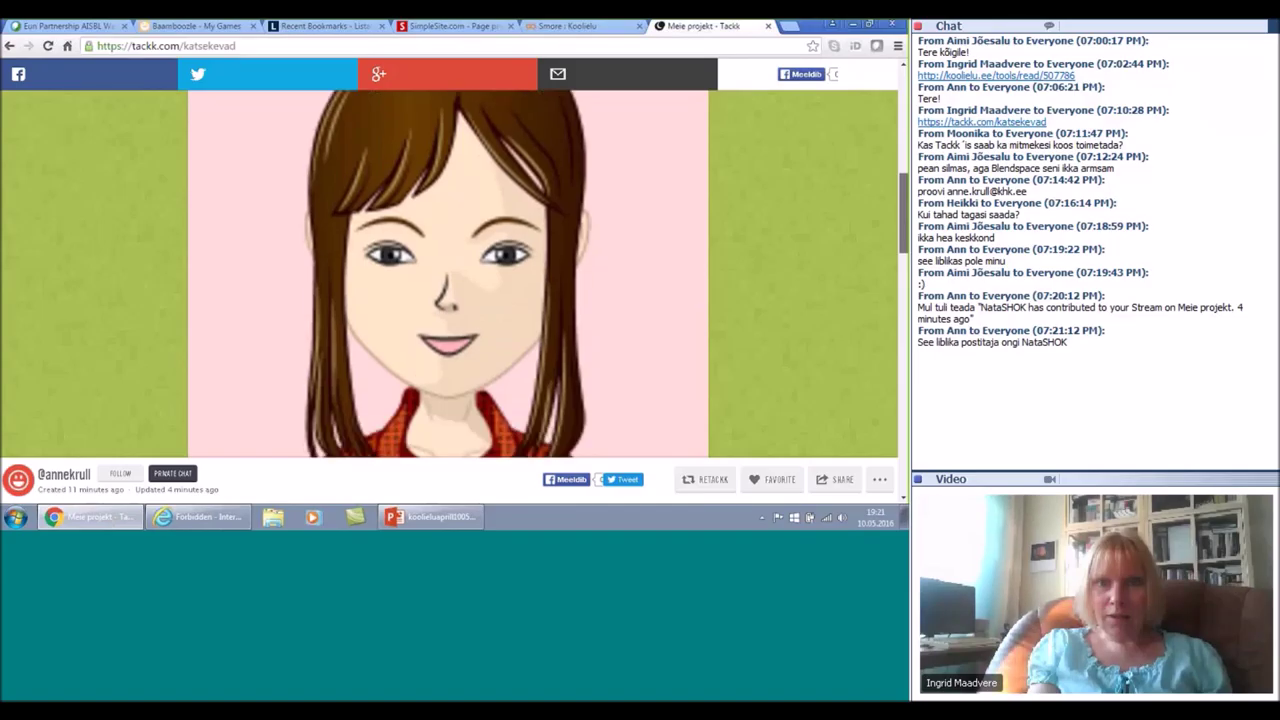
pyautogui.scroll(-6, 448, 273)
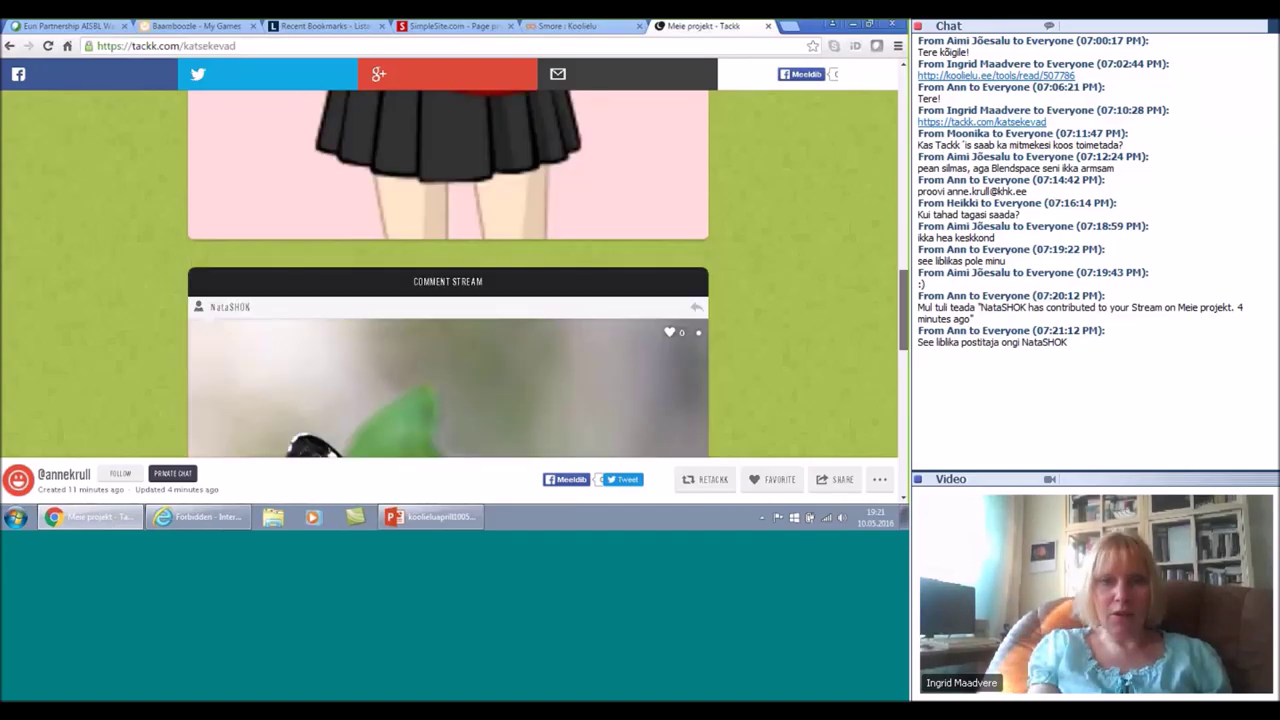
pyautogui.scroll(15, 448, 273)
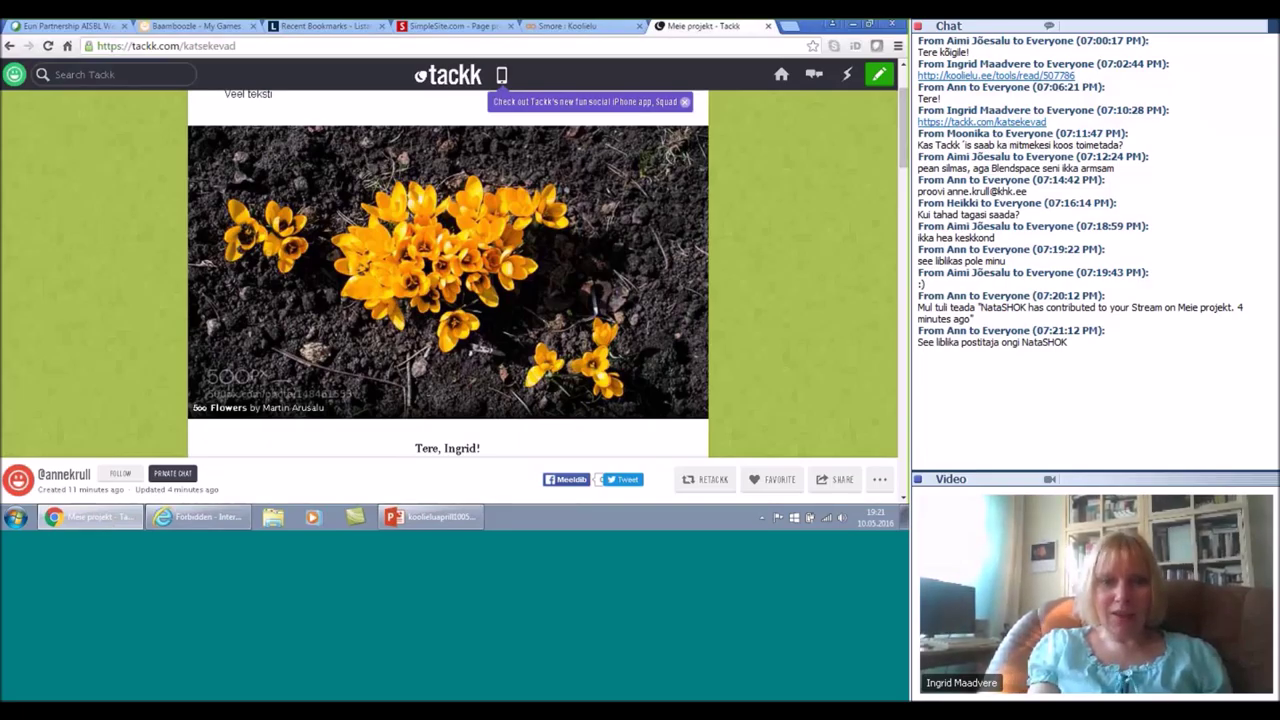
# Step: Return to the Koolielu portal and open the Baamboozle page from its Töövahendid list
pyautogui.click(550, 26)
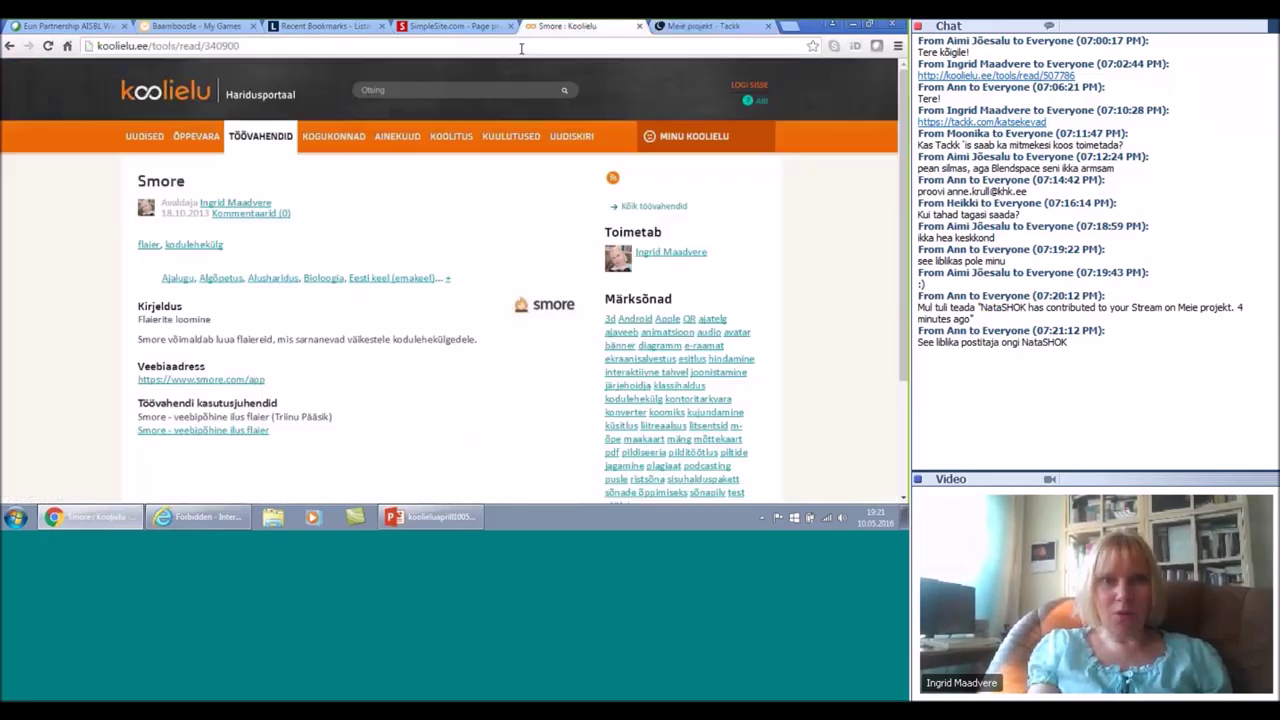
pyautogui.click(258, 138)
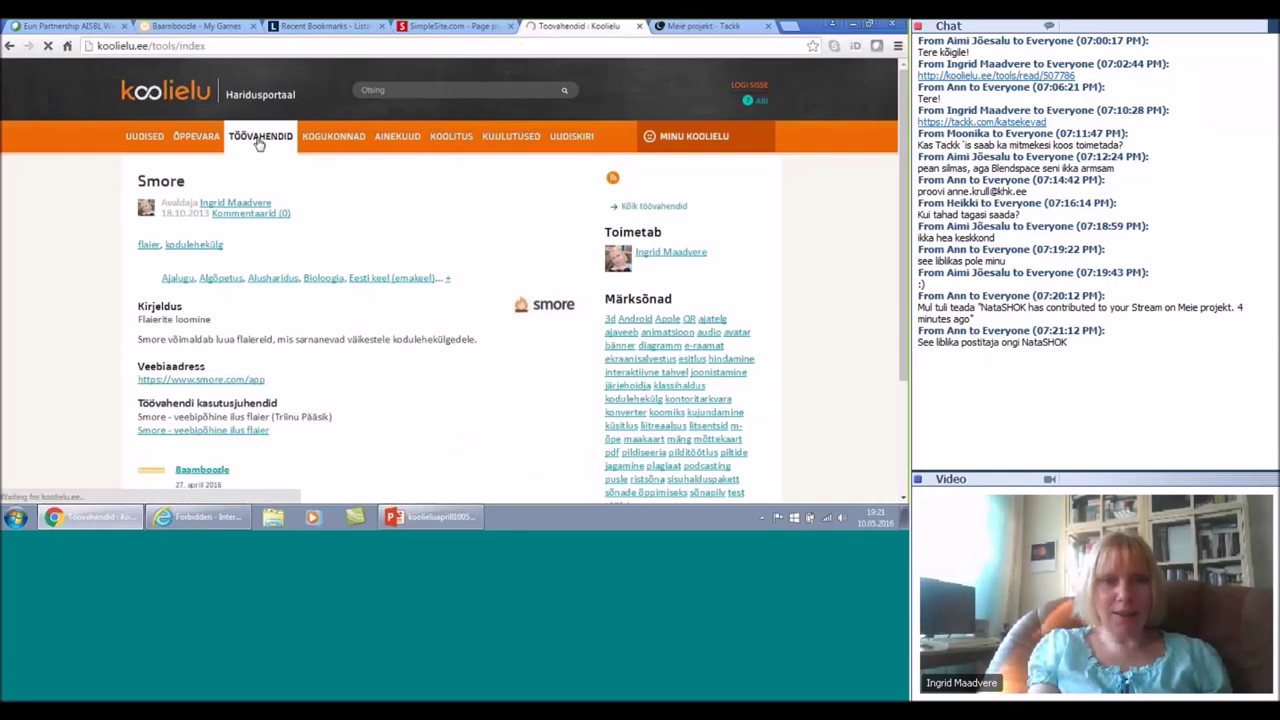
pyautogui.click(215, 477)
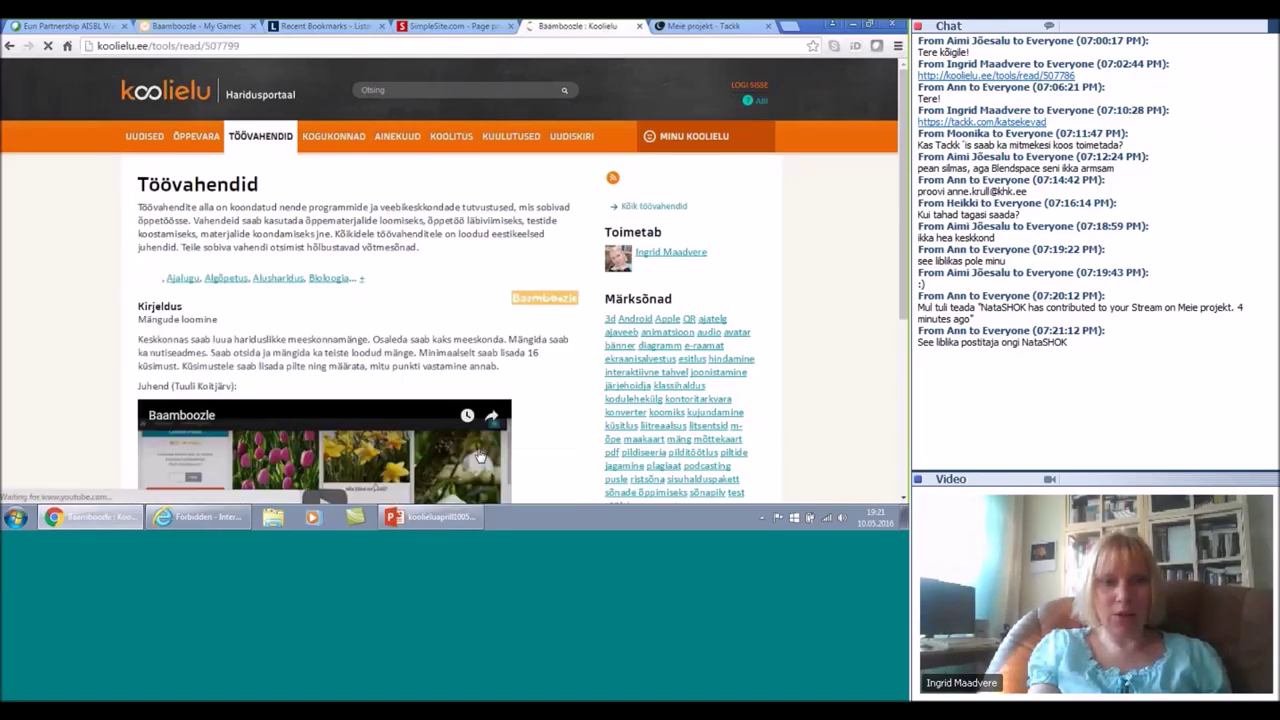
# Step: Switch to the PowerPoint presentation and show the Baamboozle slide
pyautogui.click(430, 517)
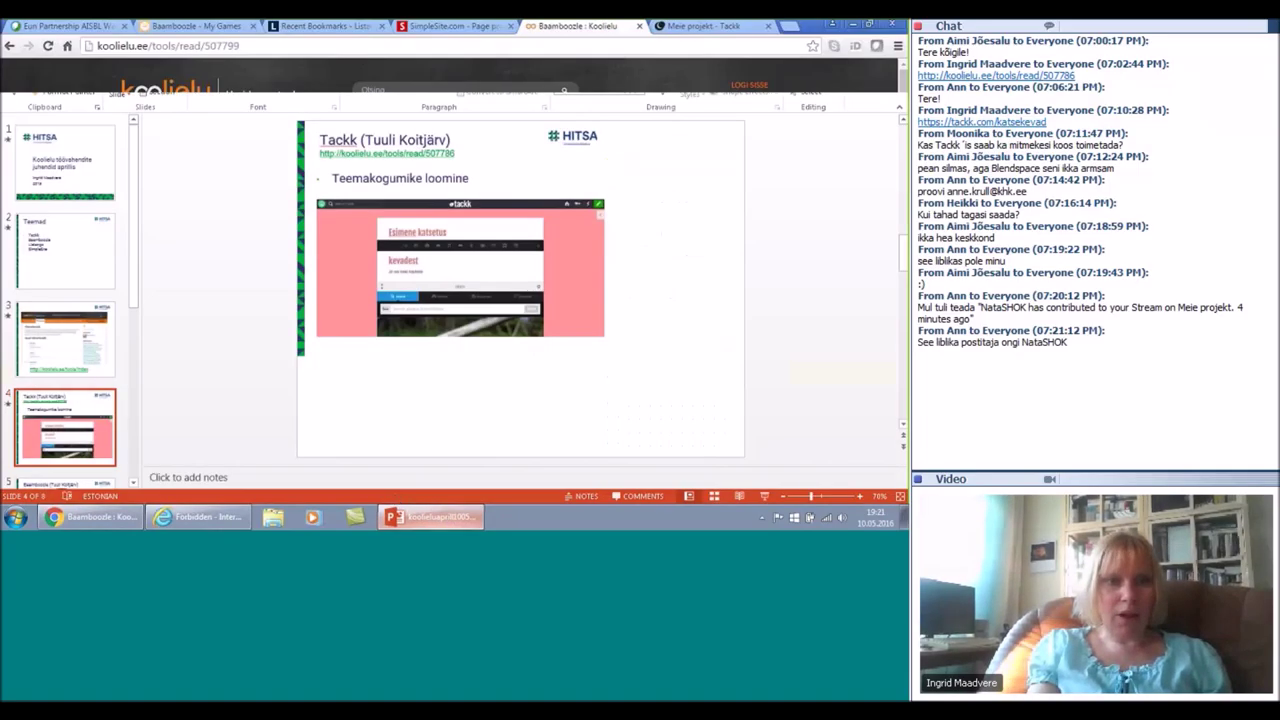
pyautogui.scroll(-2, 90, 352)
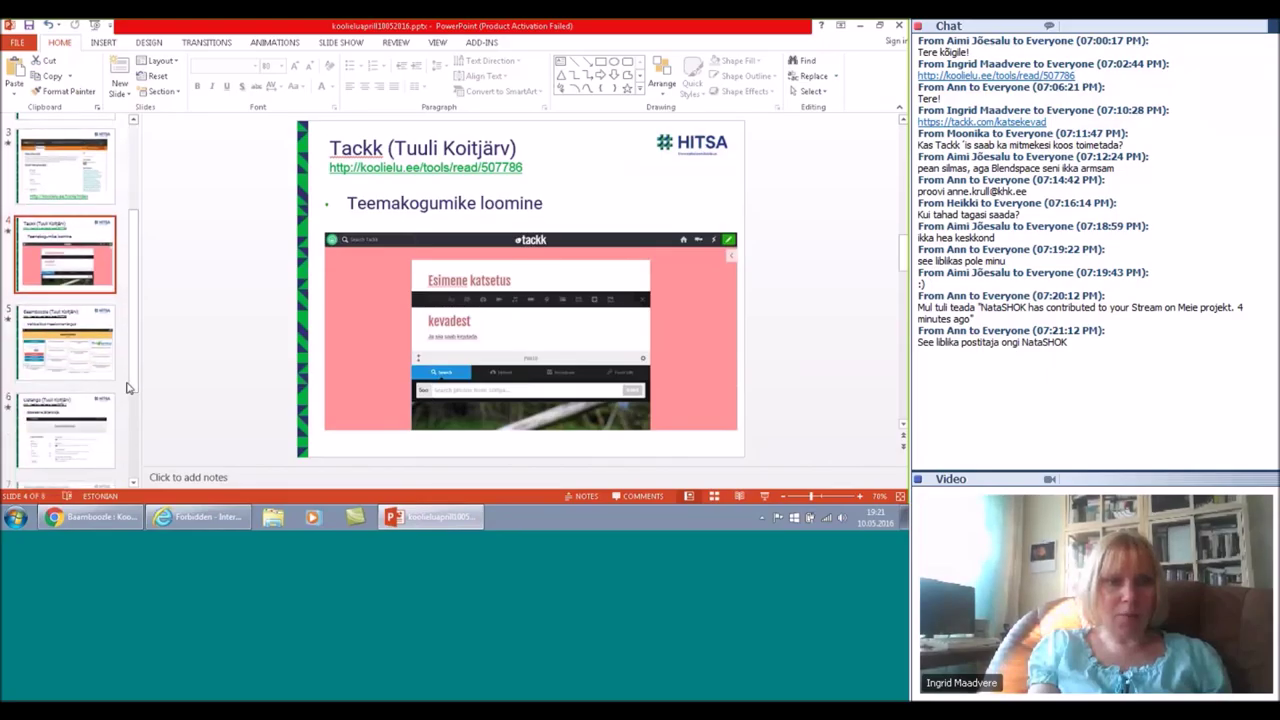
pyautogui.click(70, 345)
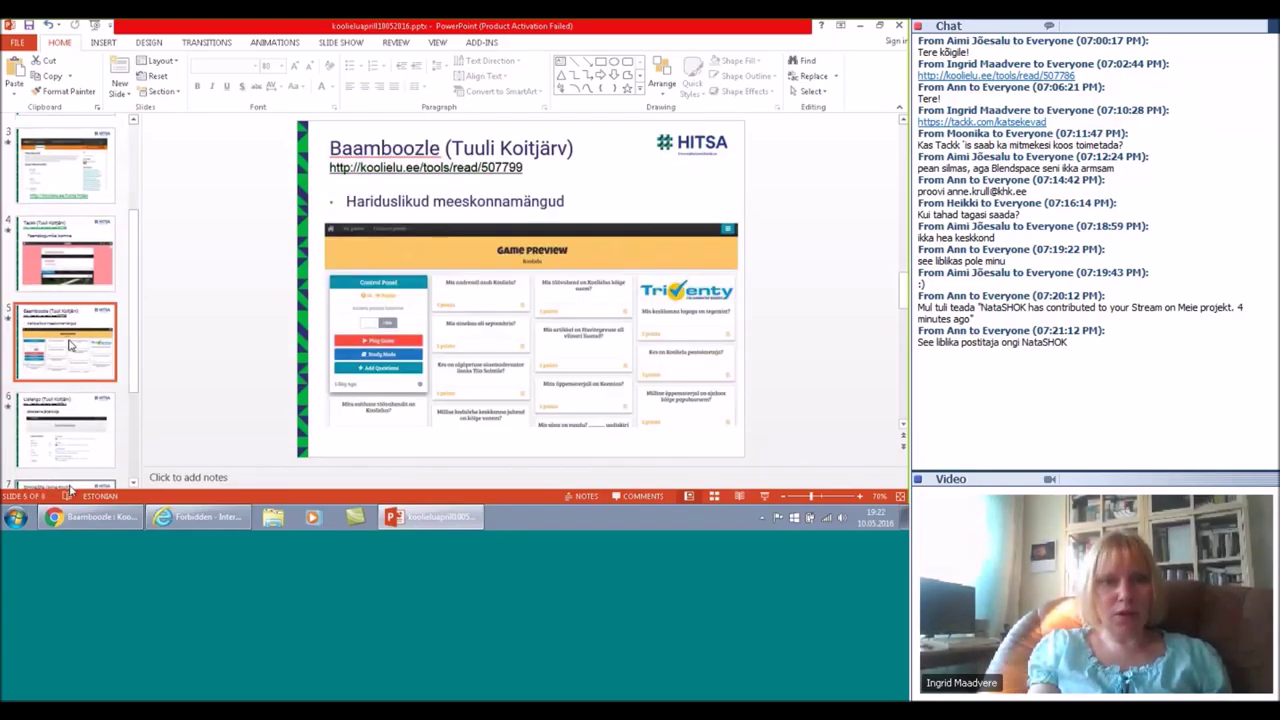
# Step: Switch back to Chrome and share the address of Koolielu's Baamboozle page in the meeting chat
pyautogui.click(90, 517)
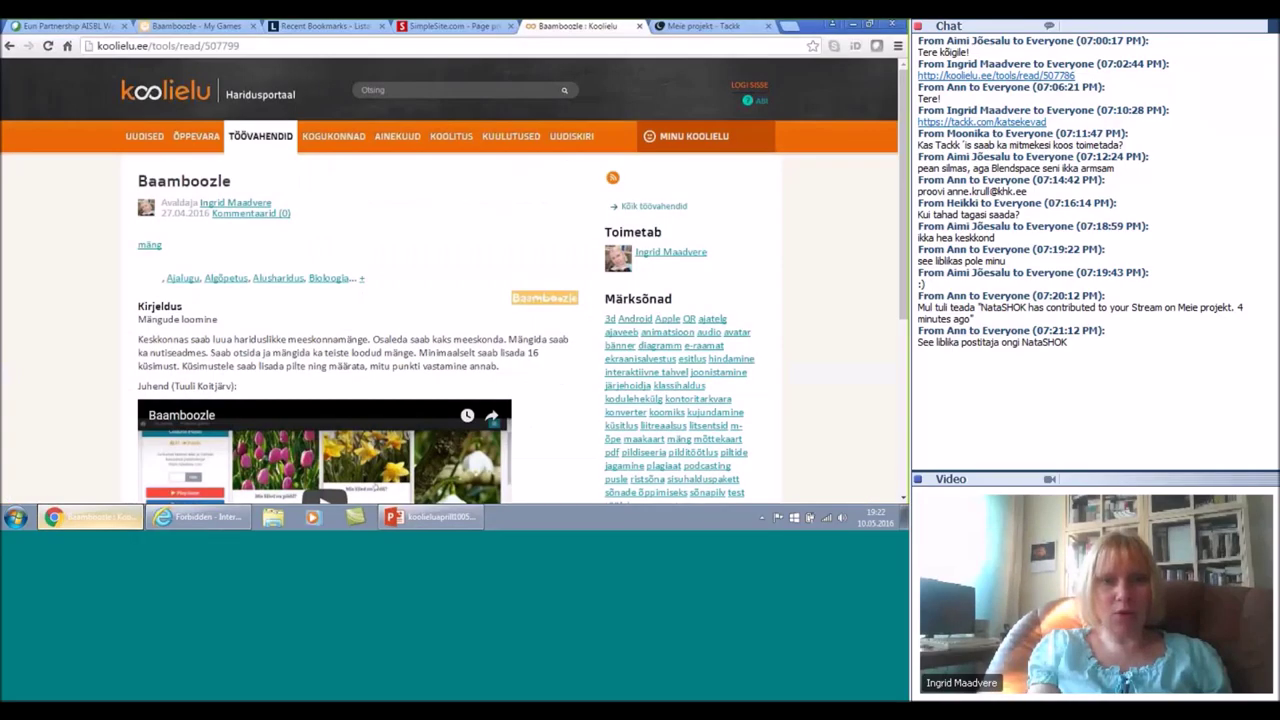
pyautogui.click(203, 47)
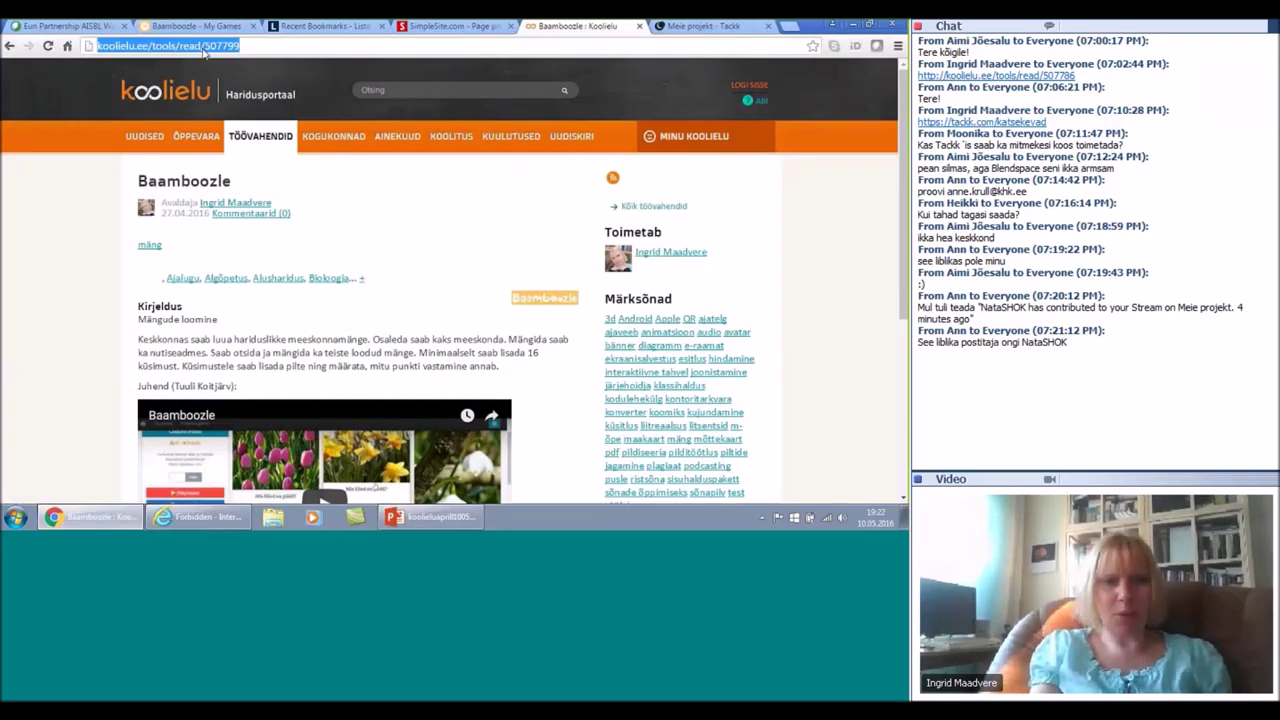
pyautogui.click(621, 293)
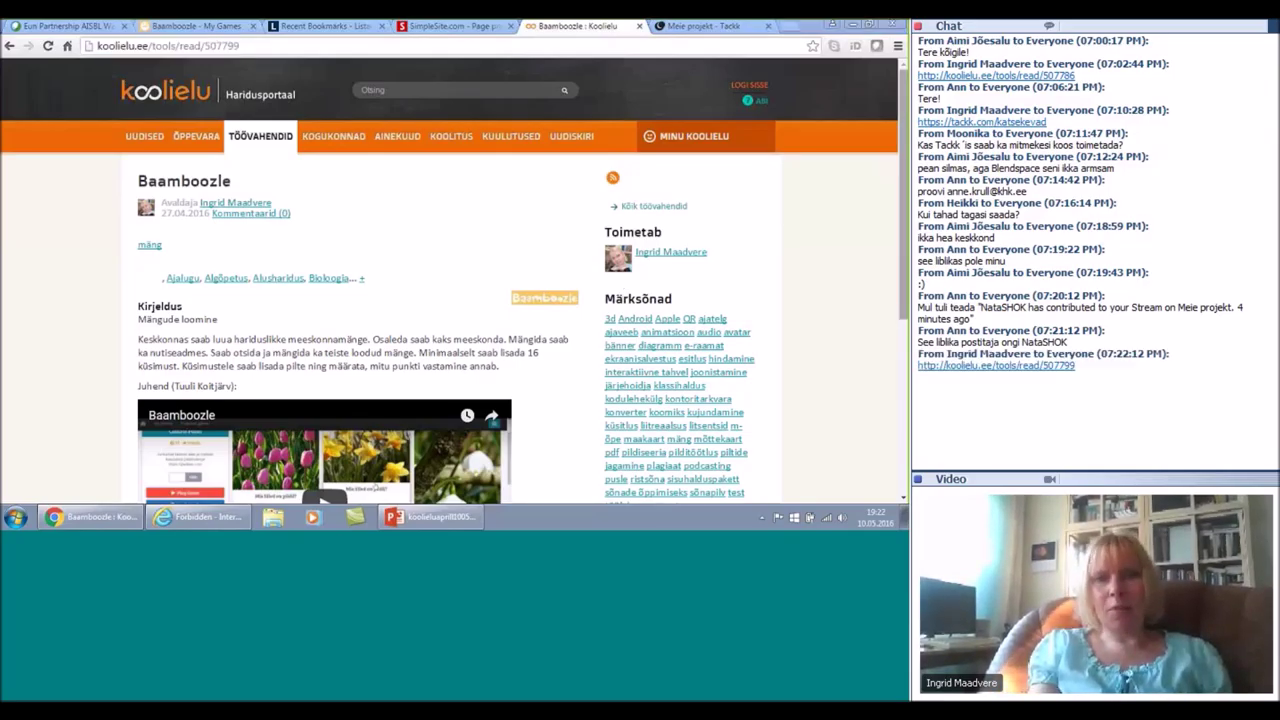
# Step: Look through the Baamboozle description and instruction video down to the web address
pyautogui.scroll(-1, 450, 300)
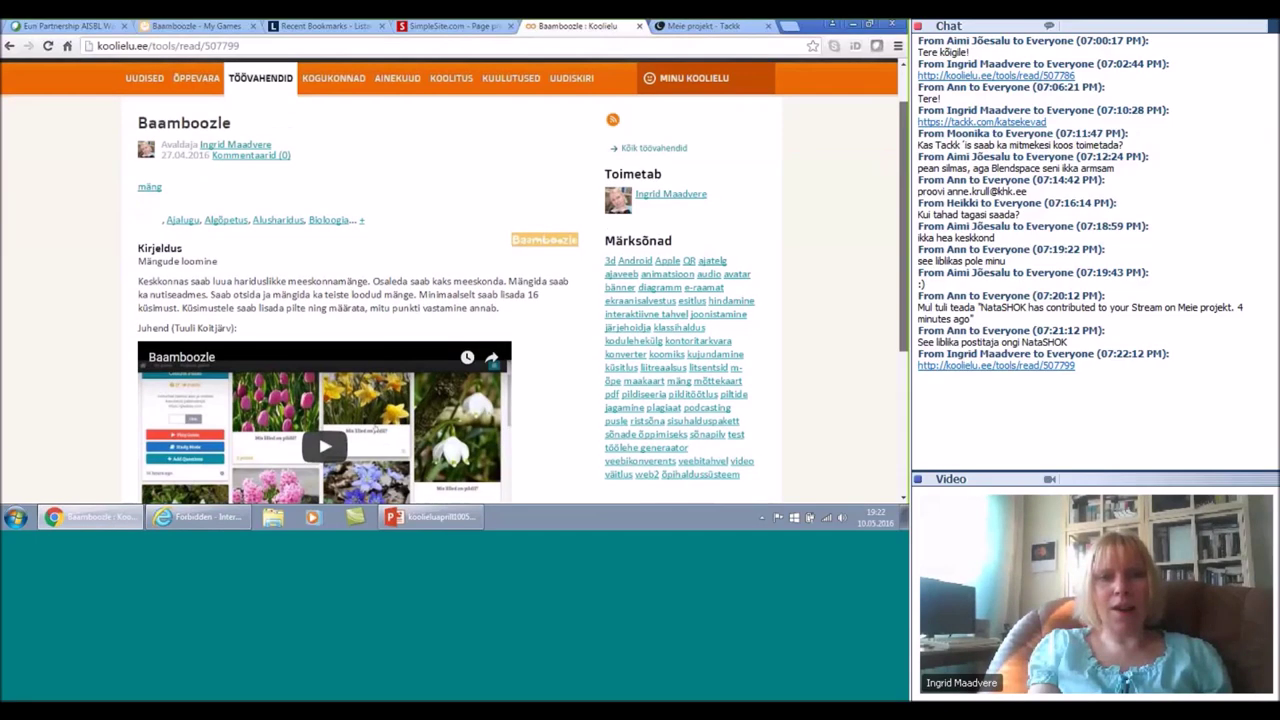
pyautogui.scroll(-1, 450, 300)
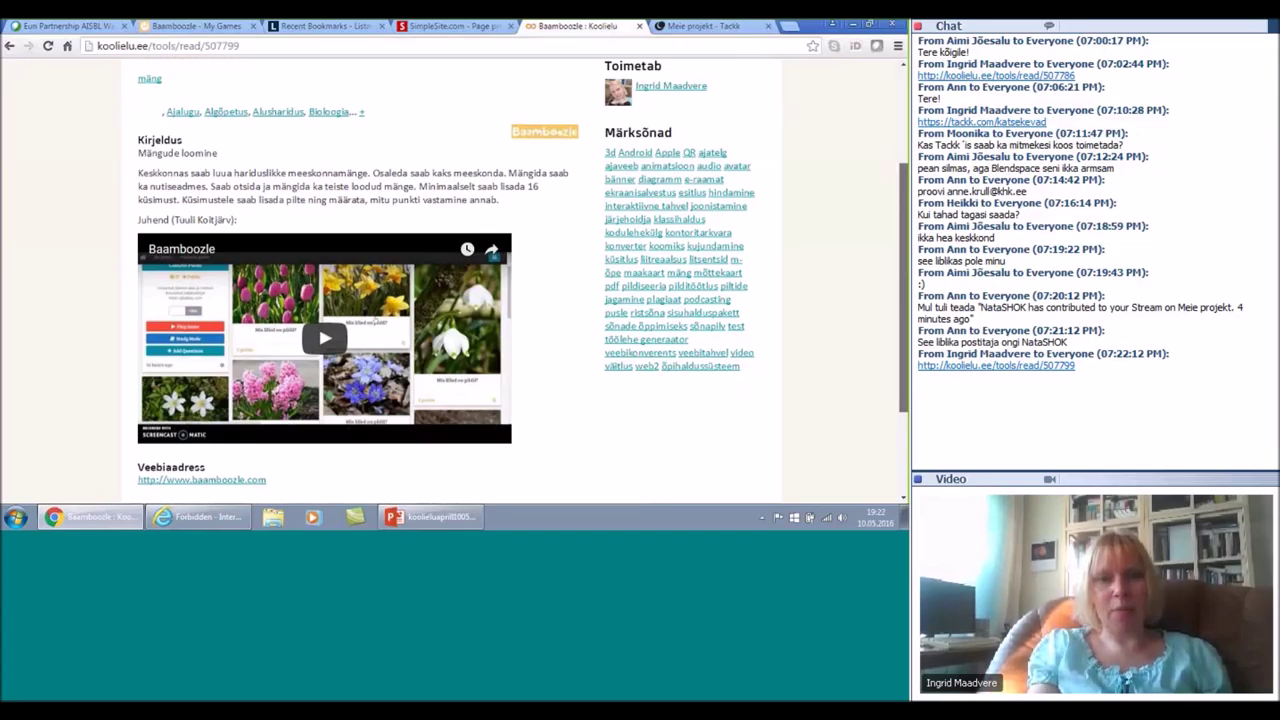
pyautogui.scroll(-1, 450, 300)
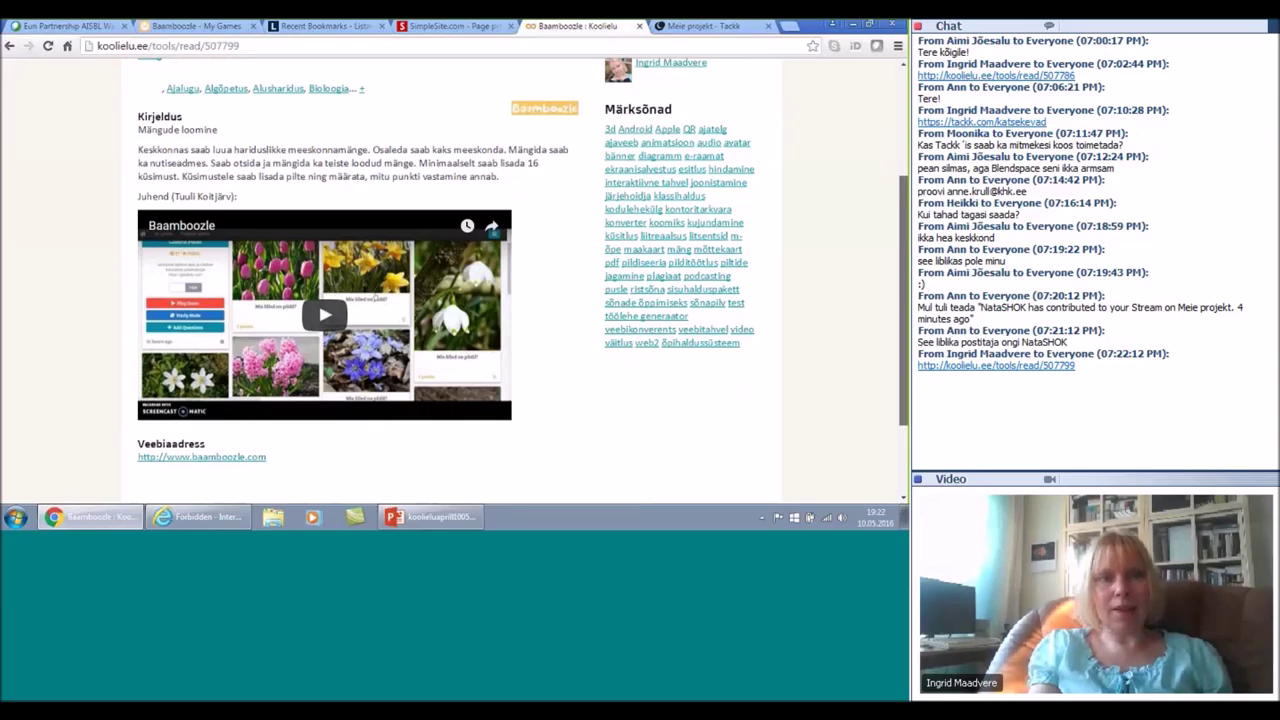
# Step: Open the Koolielu game from My Games on the Baamboozle site and share its link in the meeting chat
pyautogui.click(209, 31)
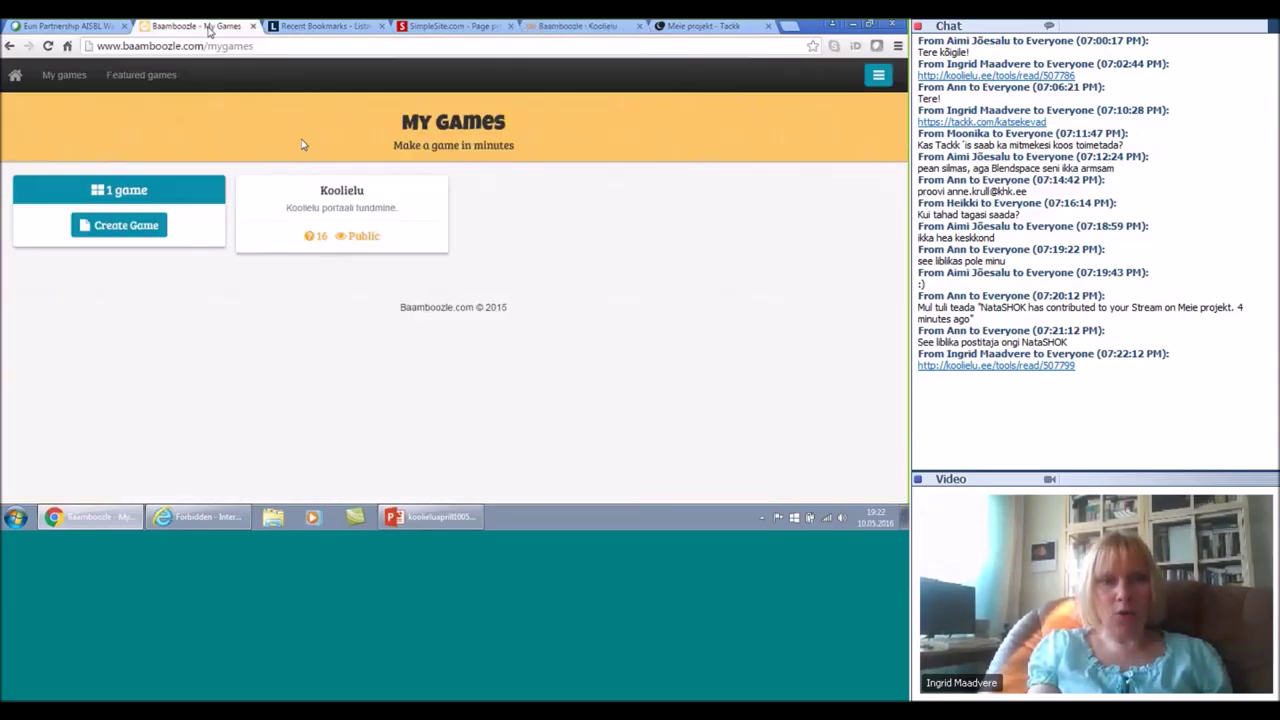
pyautogui.click(338, 196)
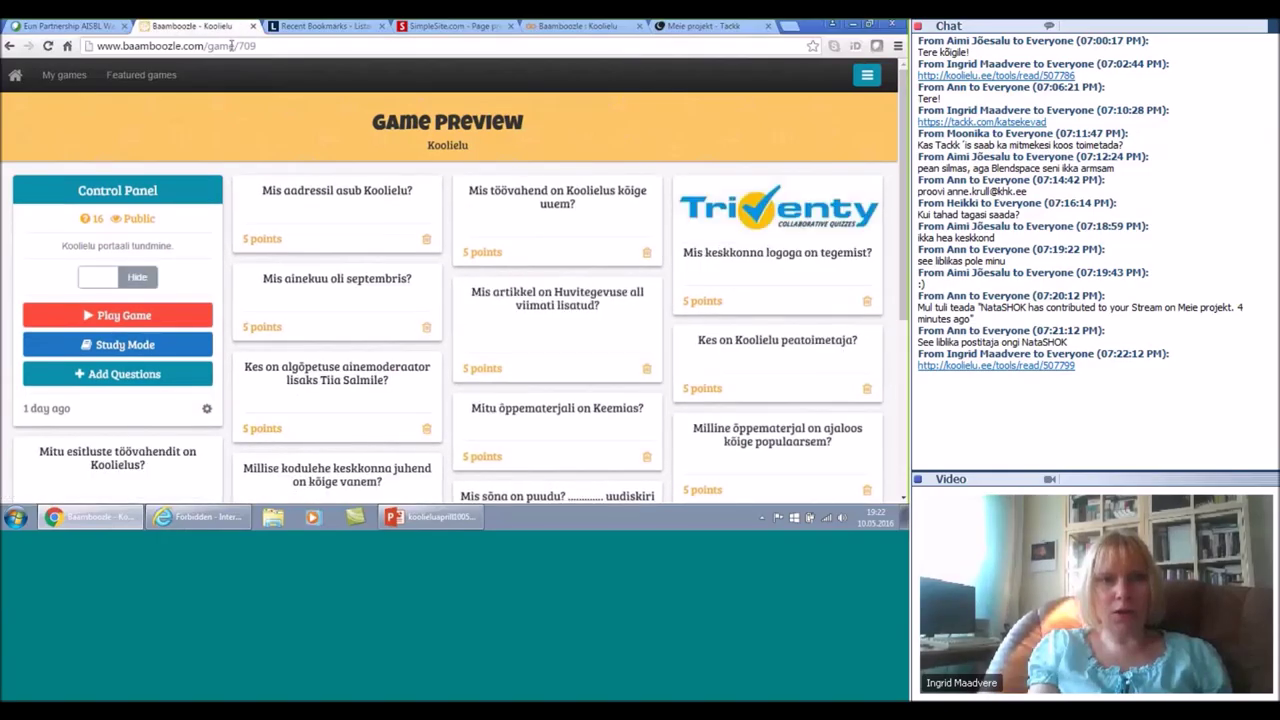
pyautogui.click(231, 45)
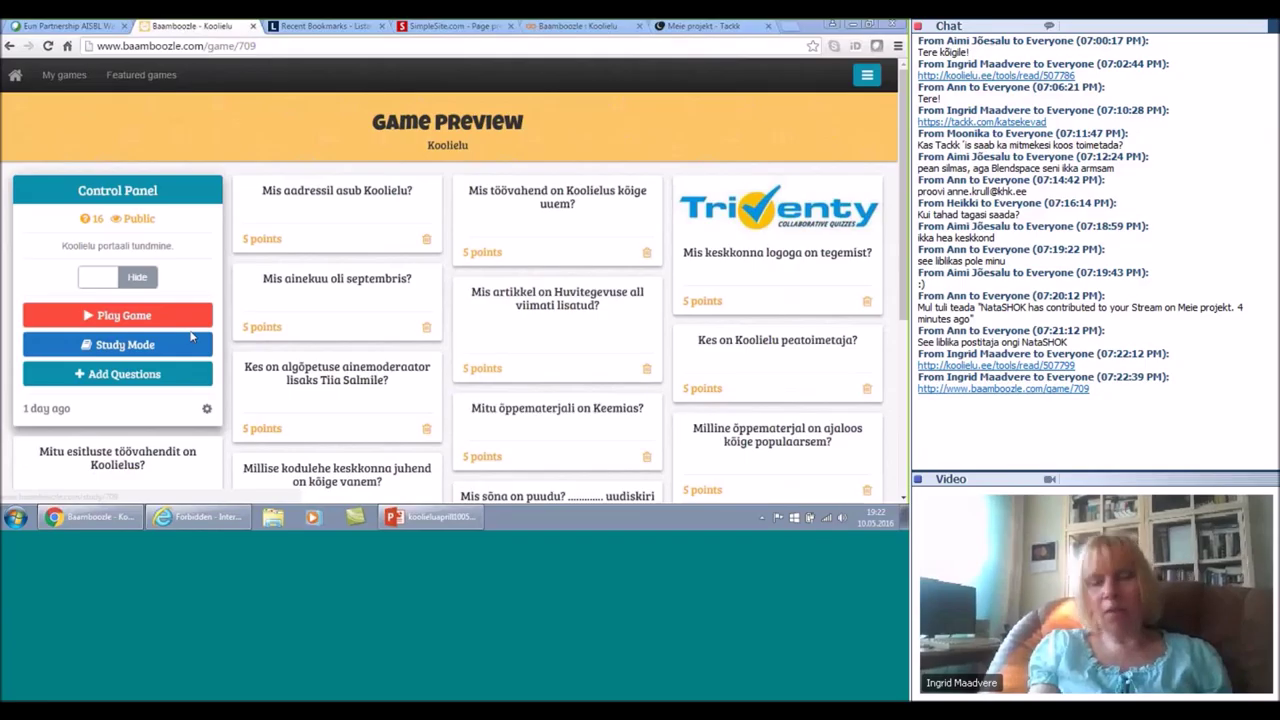
# Step: Try Study Mode by checking the most popular history material question and marking it correct, and return to the game preview
pyautogui.click(97, 350)
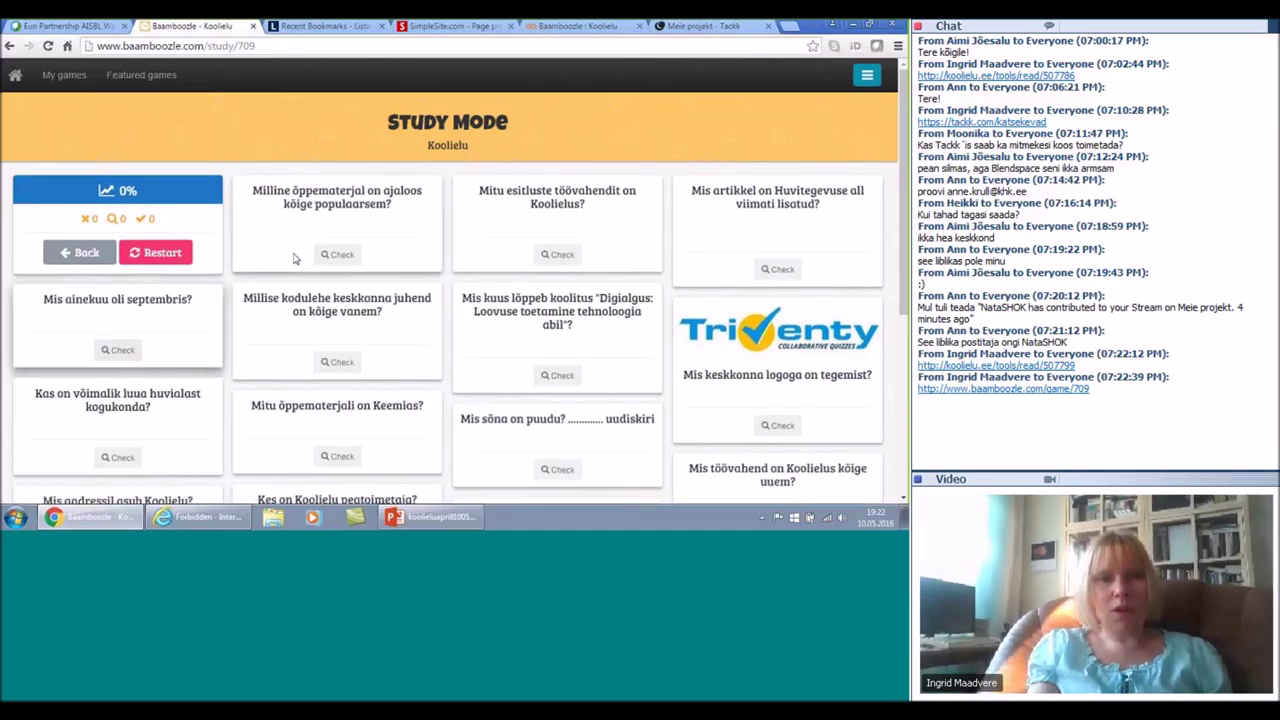
pyautogui.click(337, 254)
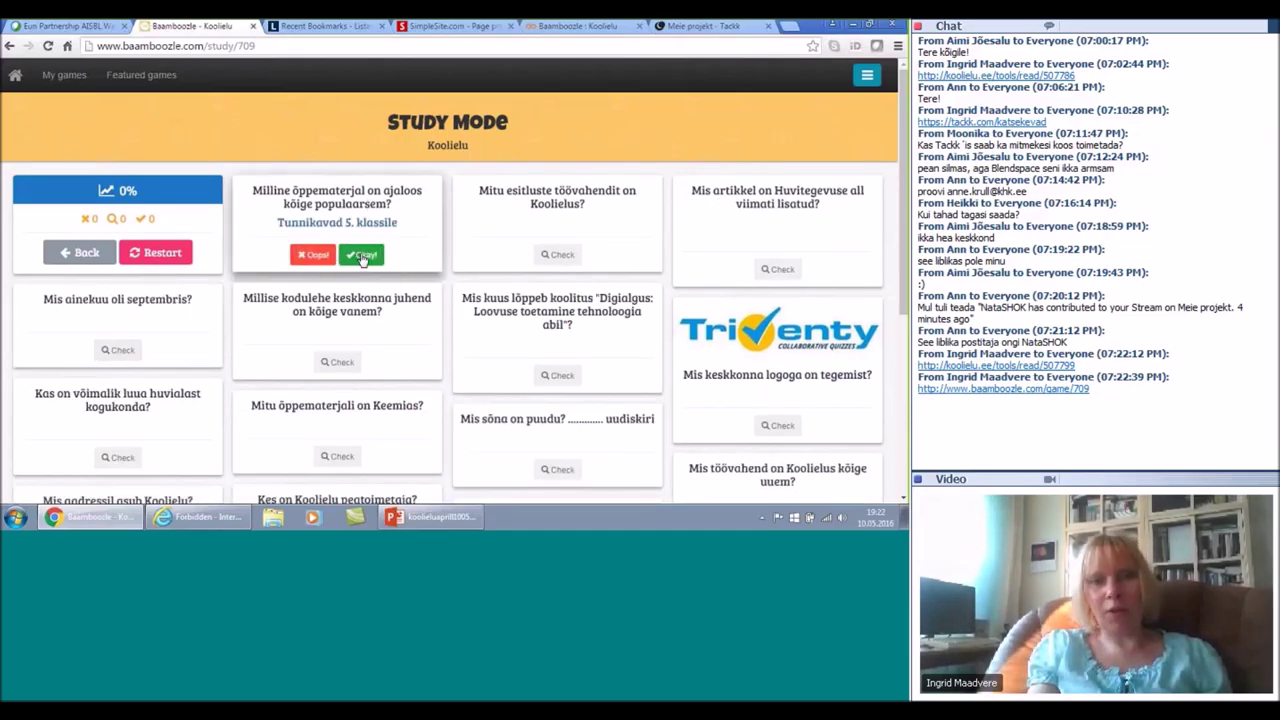
pyautogui.click(363, 256)
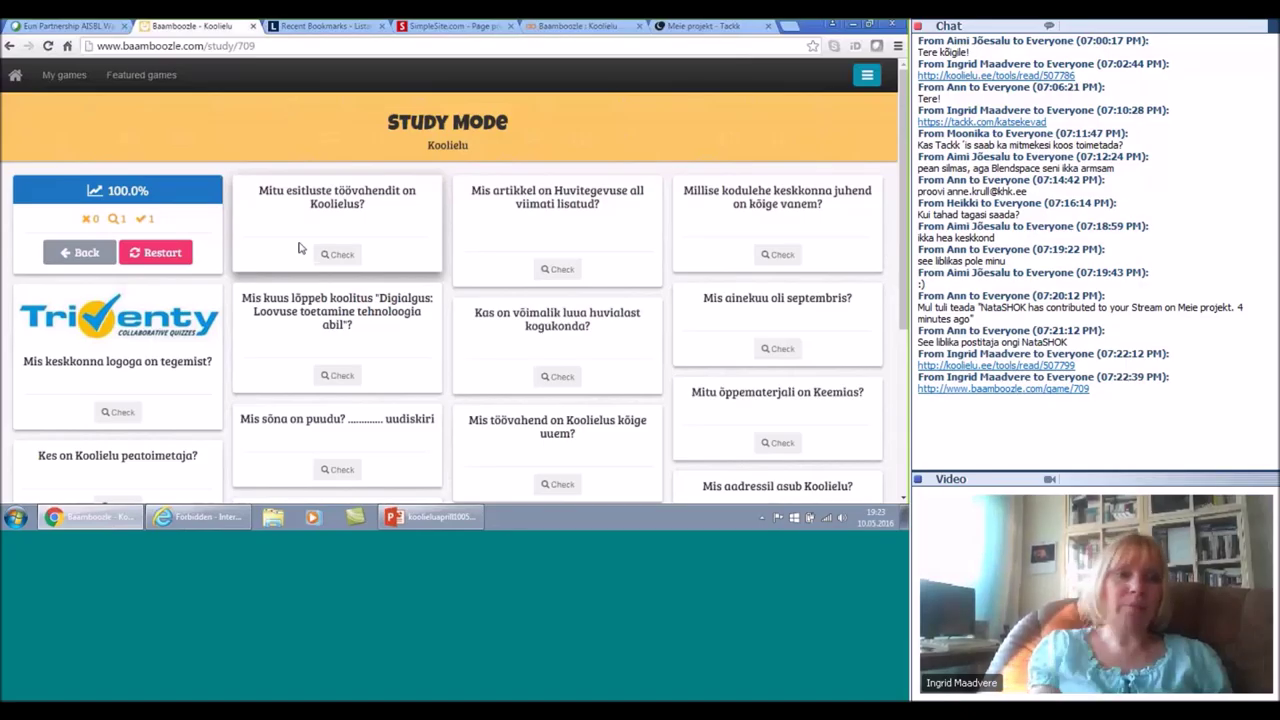
pyautogui.click(75, 253)
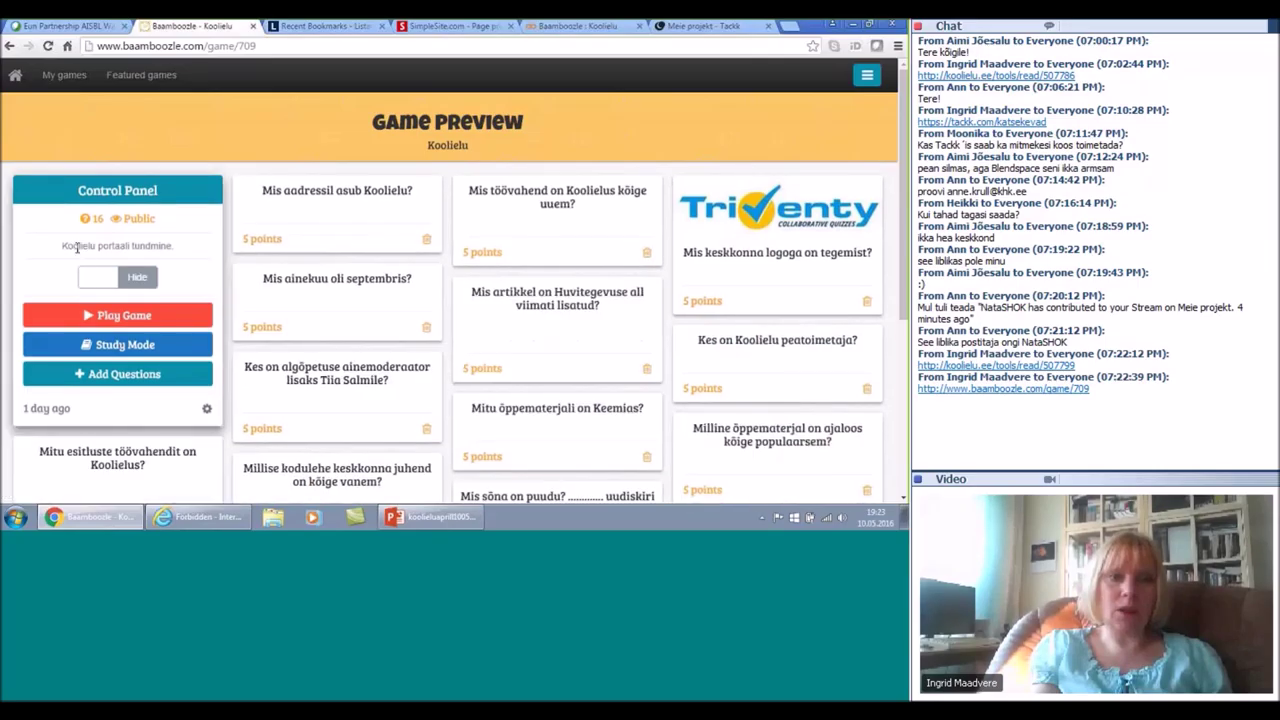
# Step: Start the Koolielu game as a Classic game and open the question on tile 01
pyautogui.click(147, 317)
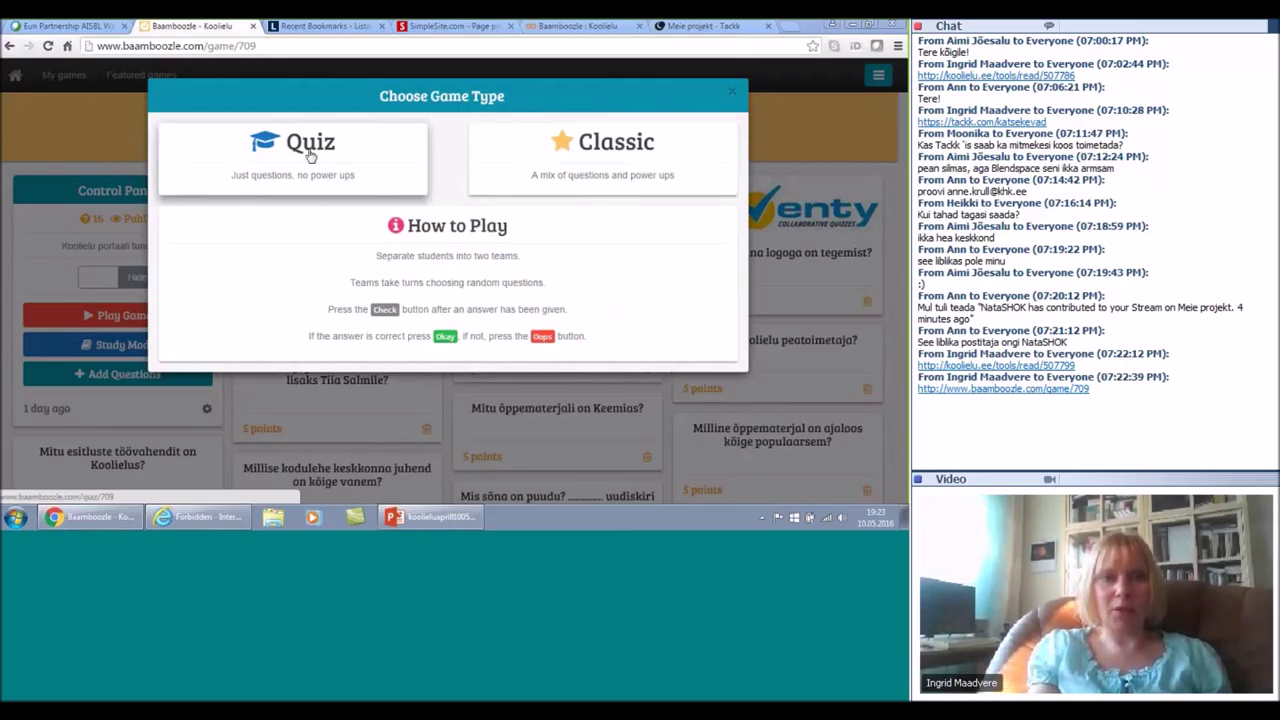
pyautogui.click(615, 158)
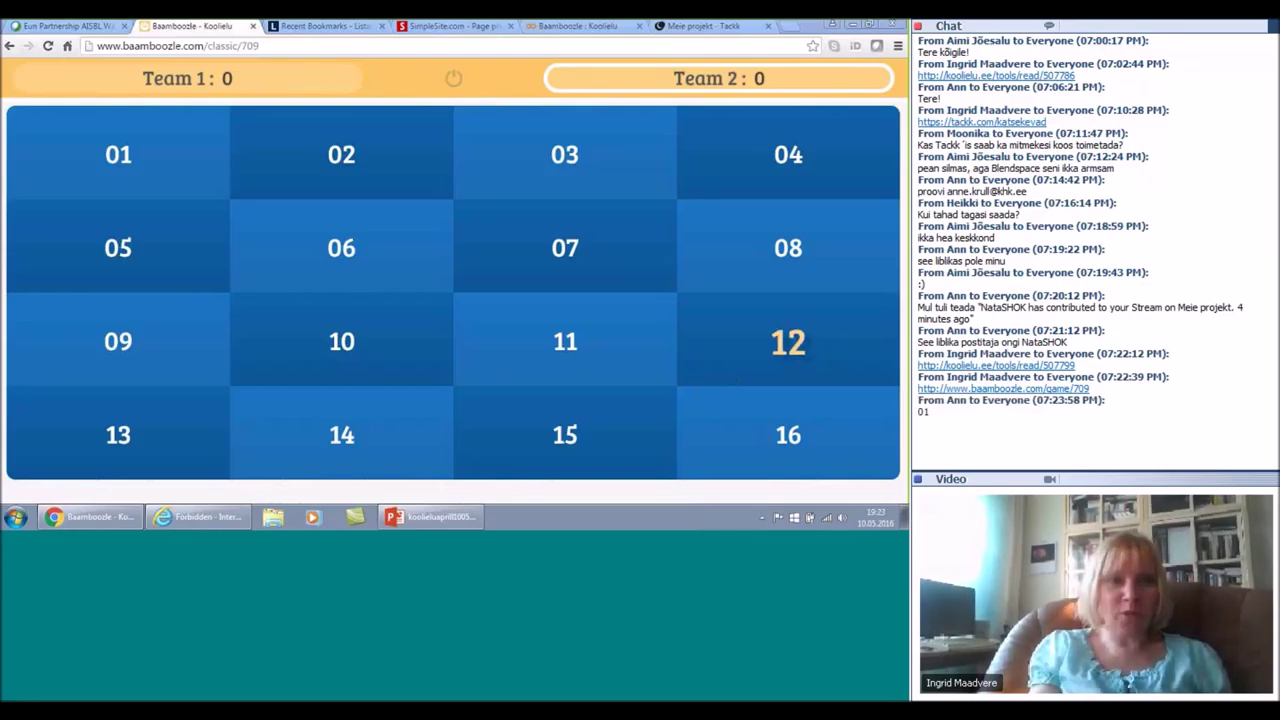
pyautogui.click(116, 138)
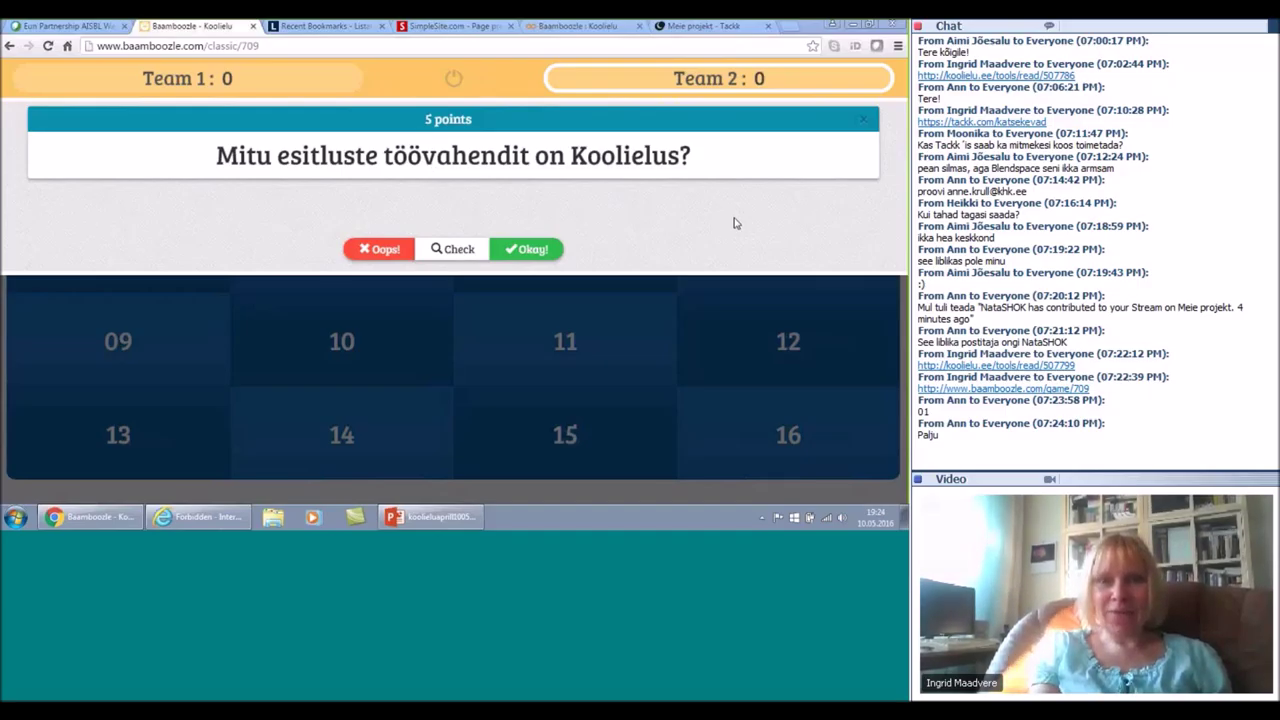
# Step: Look up the number of presentation tools on Koolielu by filtering Töövahendid by the esitlus tag
pyautogui.click(592, 25)
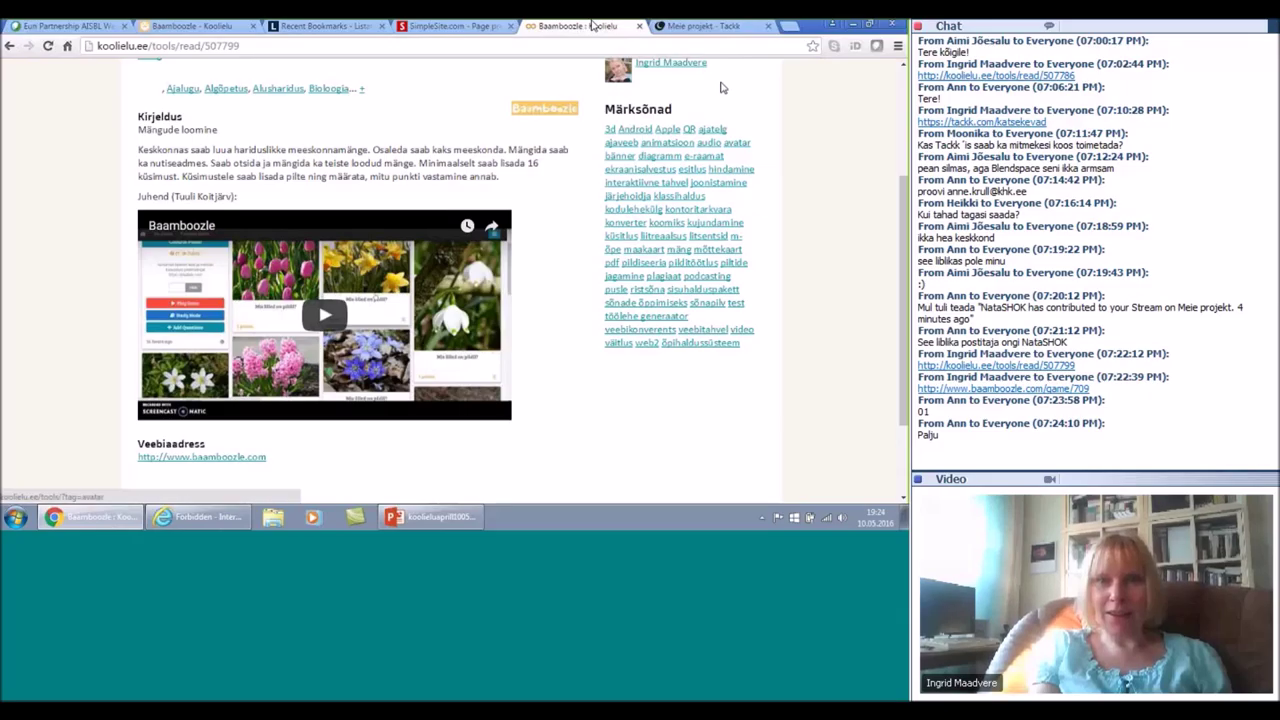
pyautogui.click(692, 170)
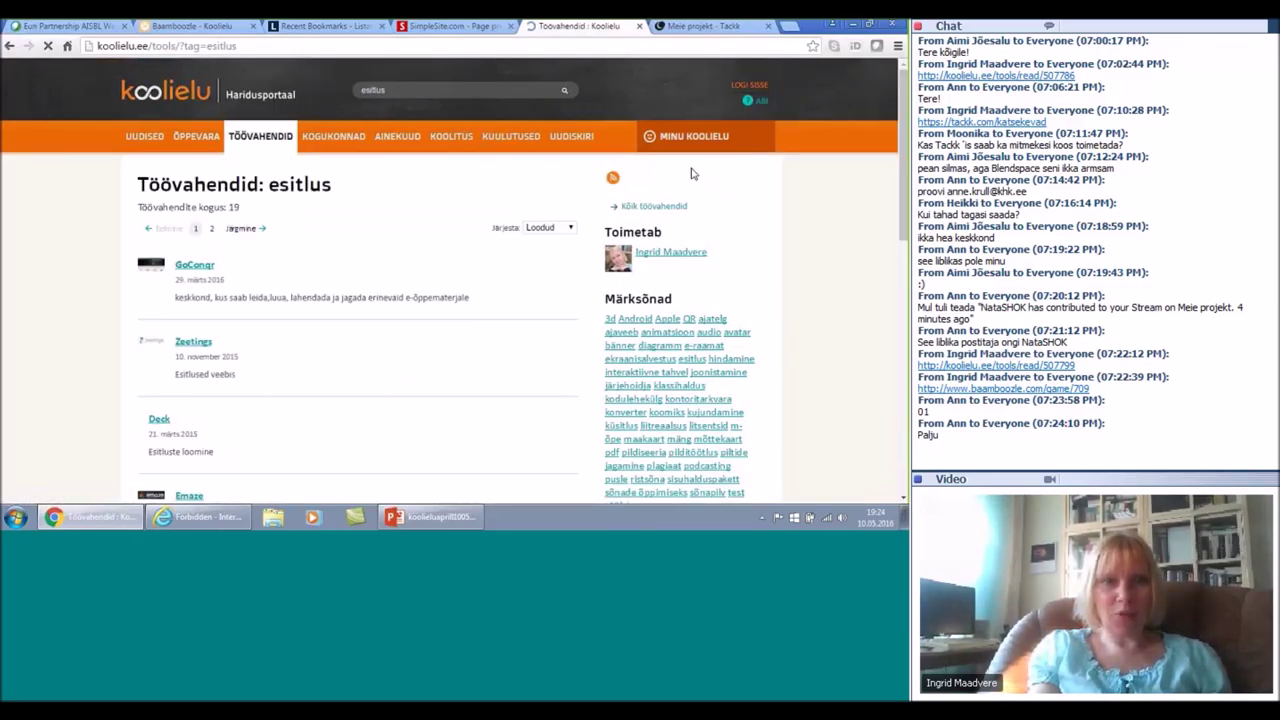
pyautogui.doubleClick(236, 207)
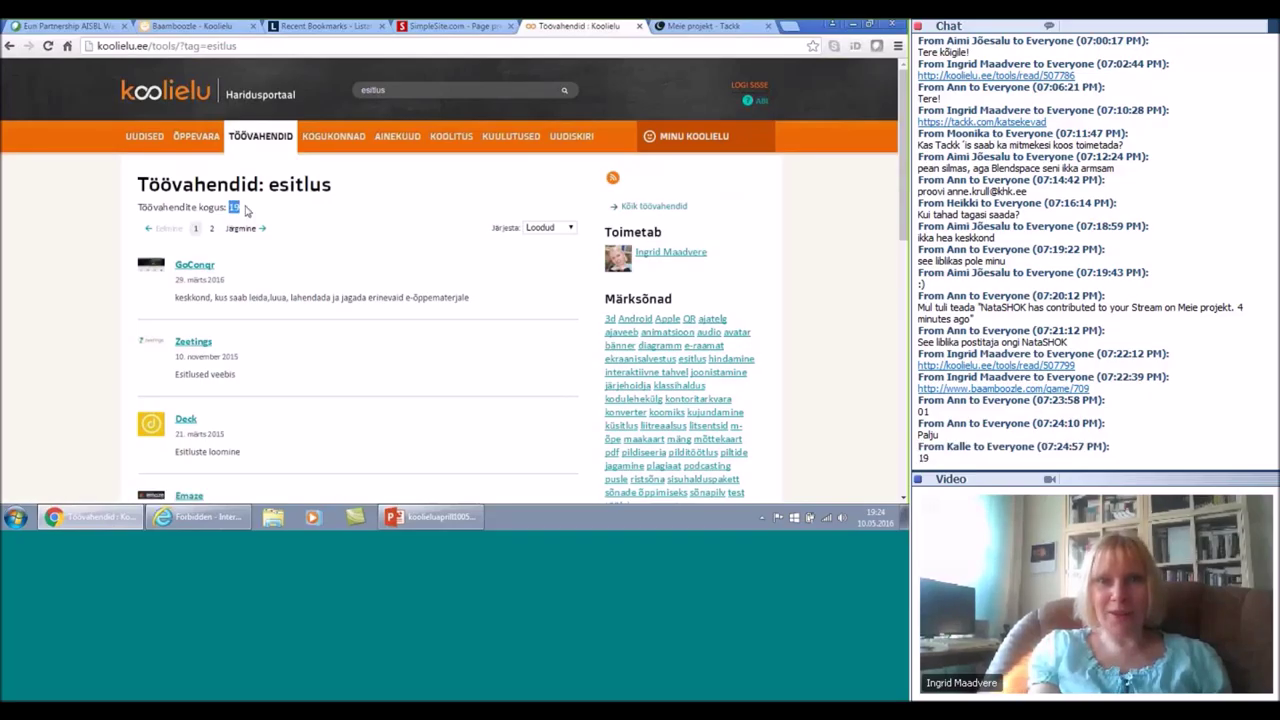
# Step: Return to the Baamboozle game, reveal the answer for tile 01 and mark it correct for Team 2
pyautogui.click(206, 29)
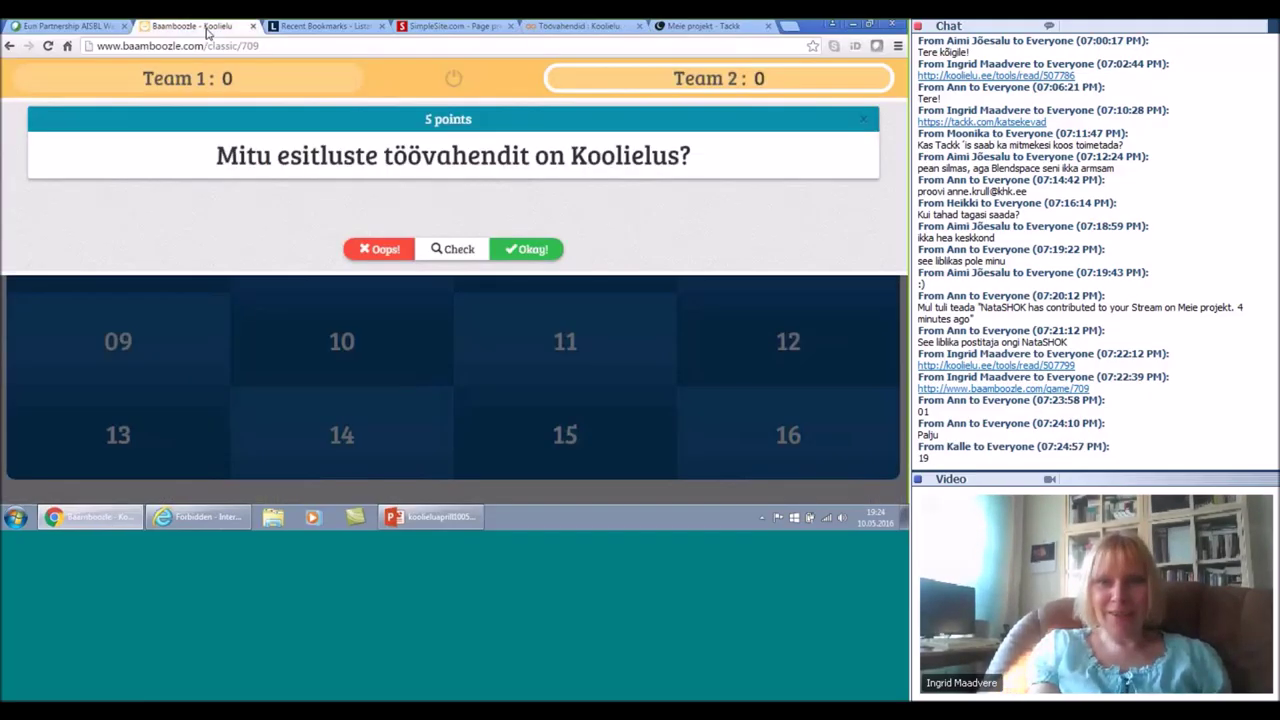
pyautogui.click(445, 249)
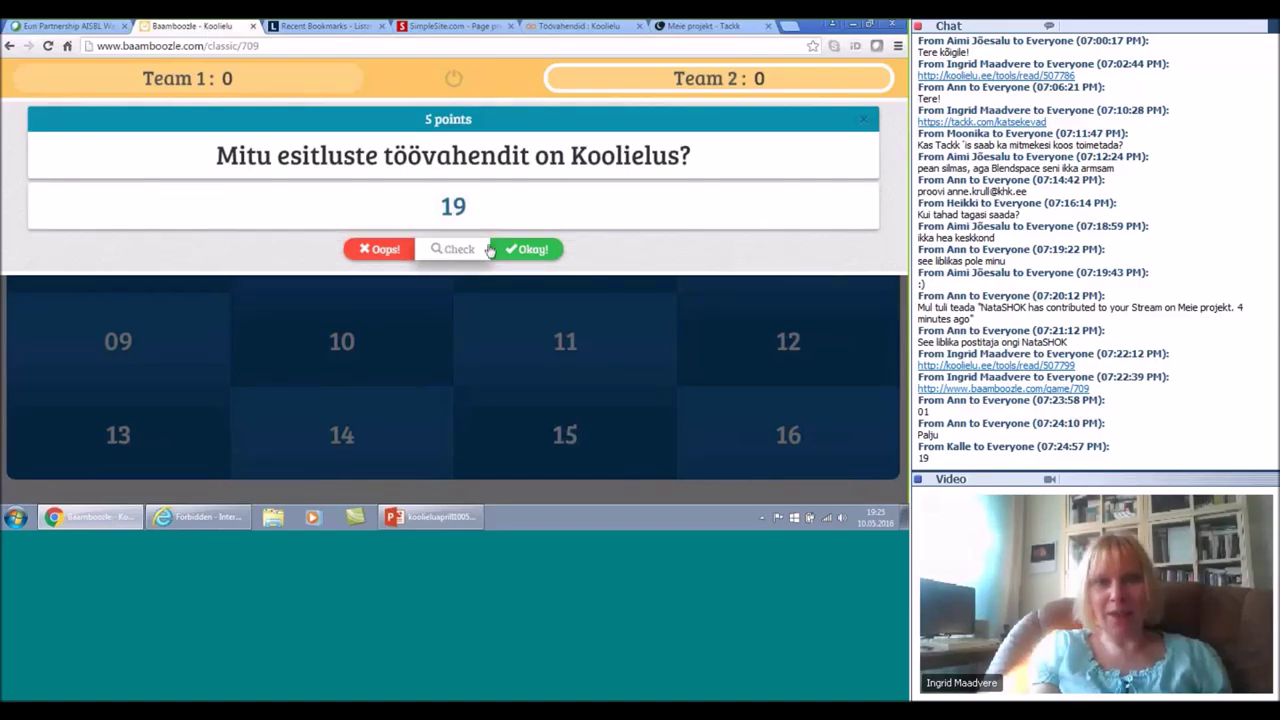
pyautogui.click(524, 250)
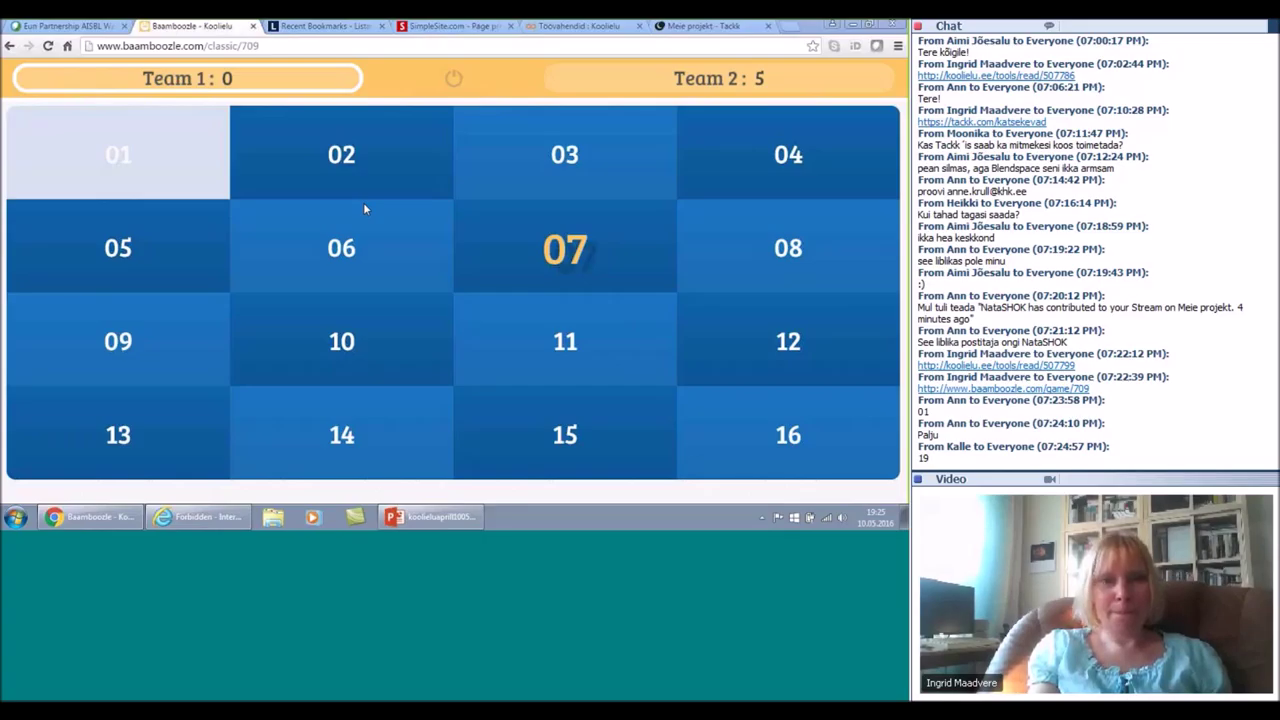
# Step: Play tile 07 for Team 1, and answer tile 14 for Team 2 by checking the missing word and marking it correct
pyautogui.click(551, 272)
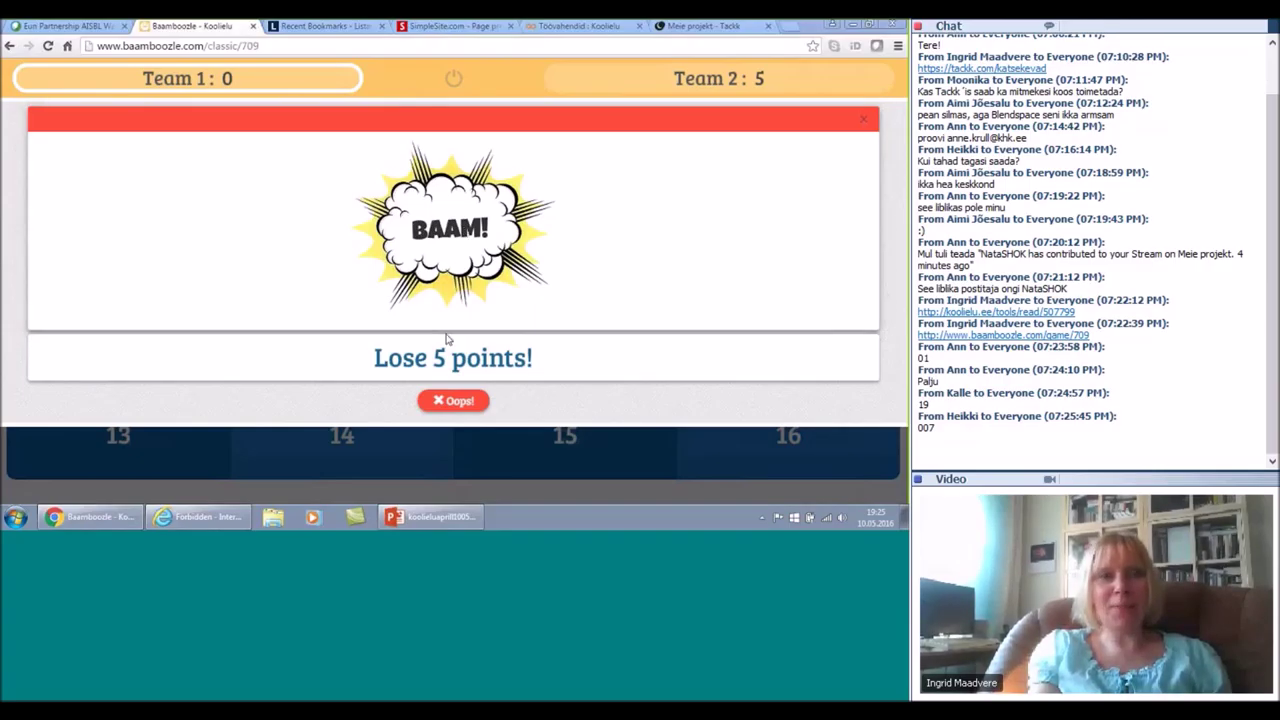
pyautogui.click(452, 405)
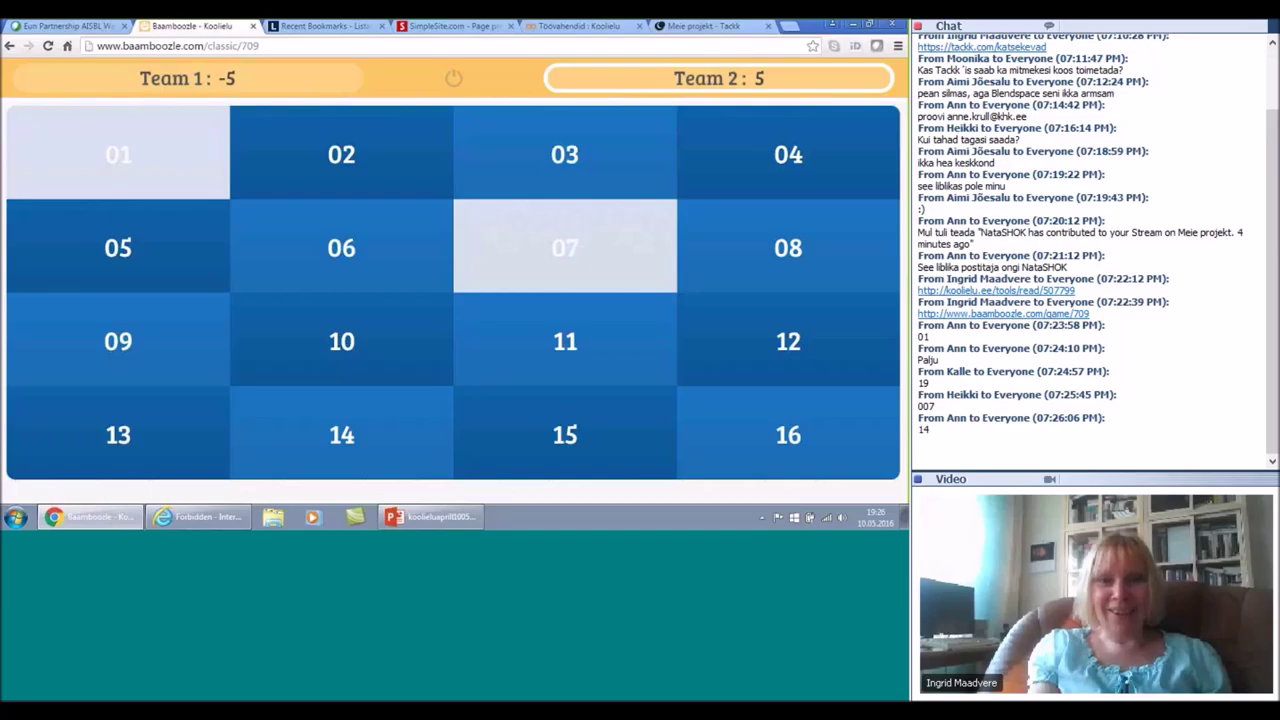
pyautogui.click(386, 434)
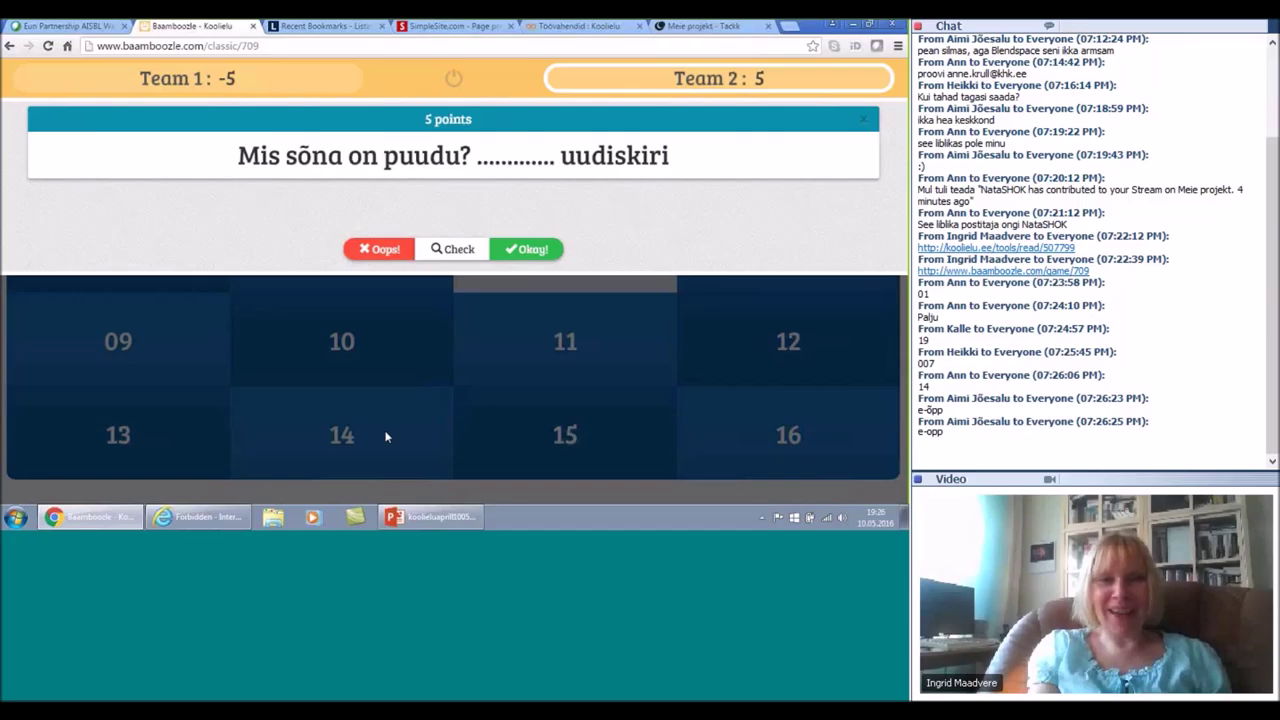
pyautogui.click(458, 250)
pyautogui.click(458, 251)
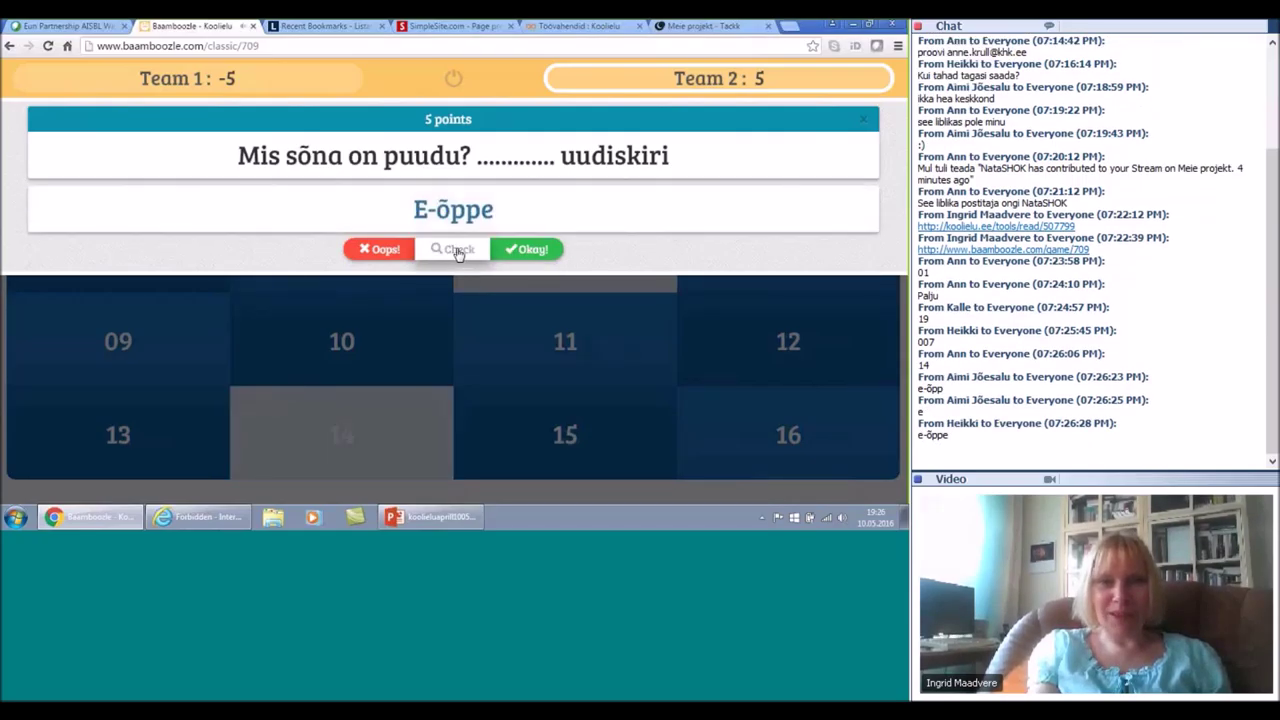
pyautogui.click(513, 250)
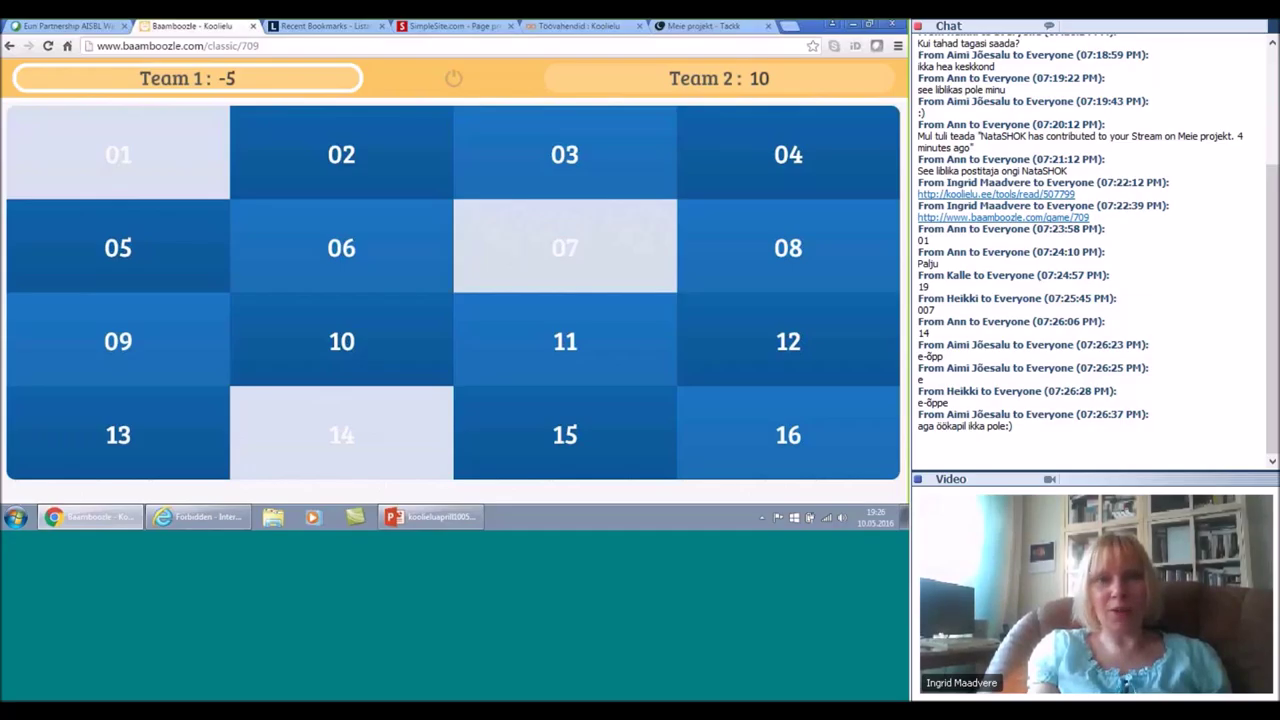
# Step: Point out the Uudiskiri section on the Koolielu portal and return to the Baamboozle game
pyautogui.click(596, 30)
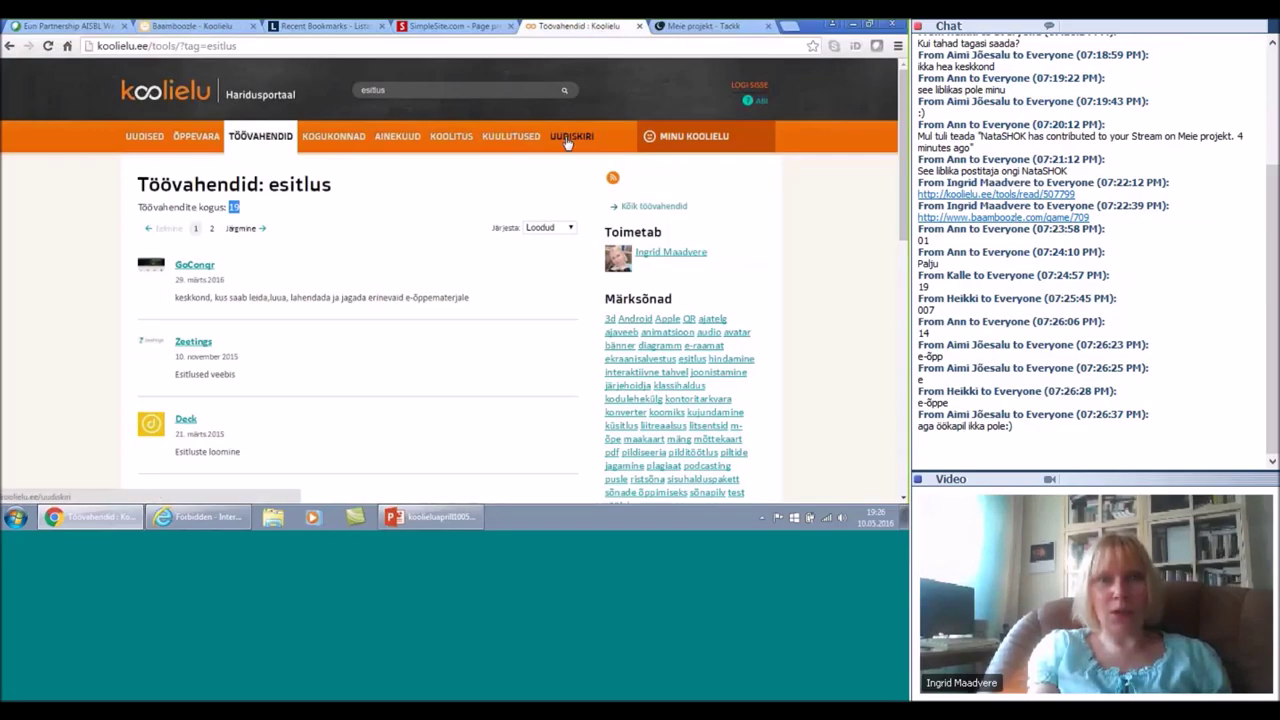
pyautogui.click(174, 27)
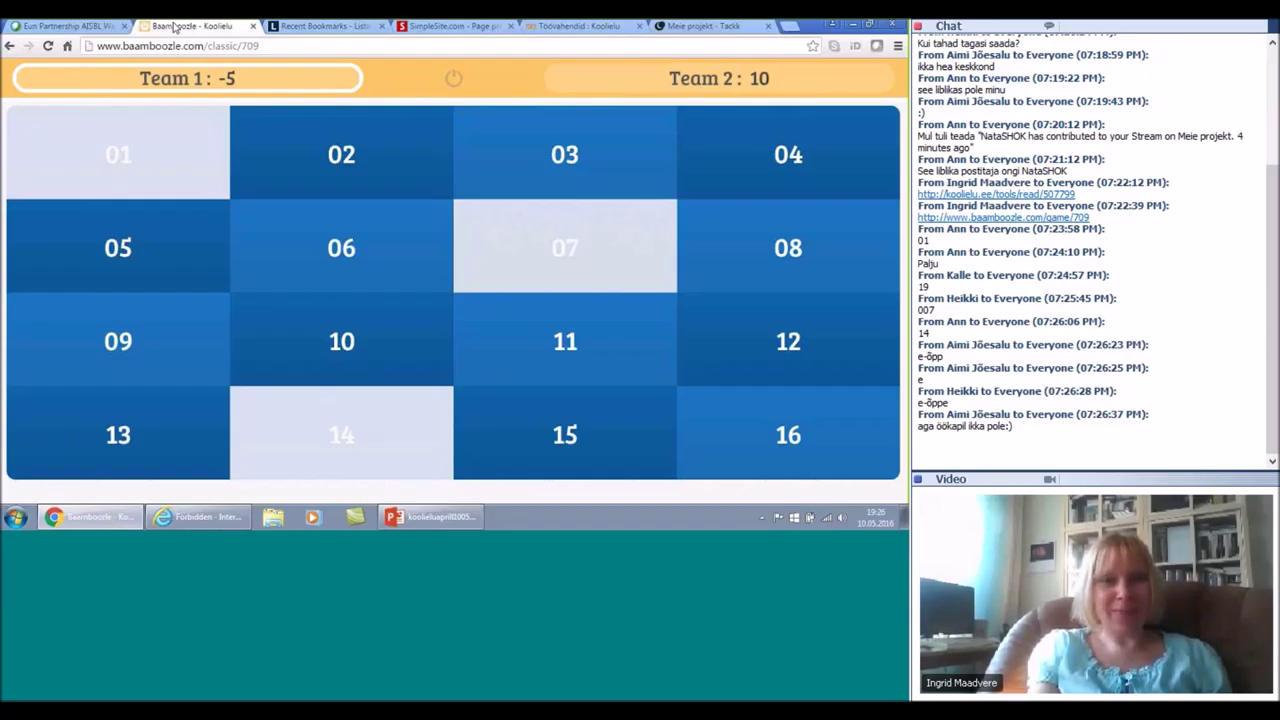
# Step: Play tile 10 for Team 1 and accept its bonus, and try to mark tile 11's question correct for Team 2
pyautogui.click(350, 336)
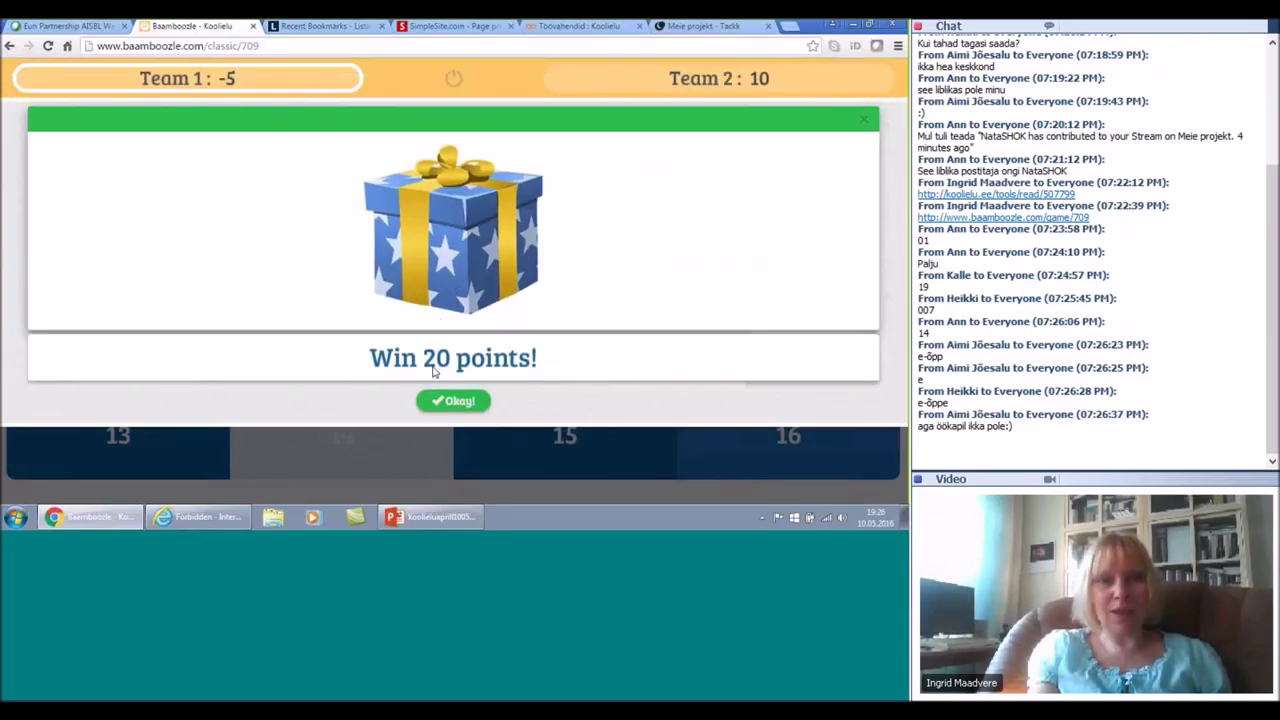
pyautogui.click(443, 401)
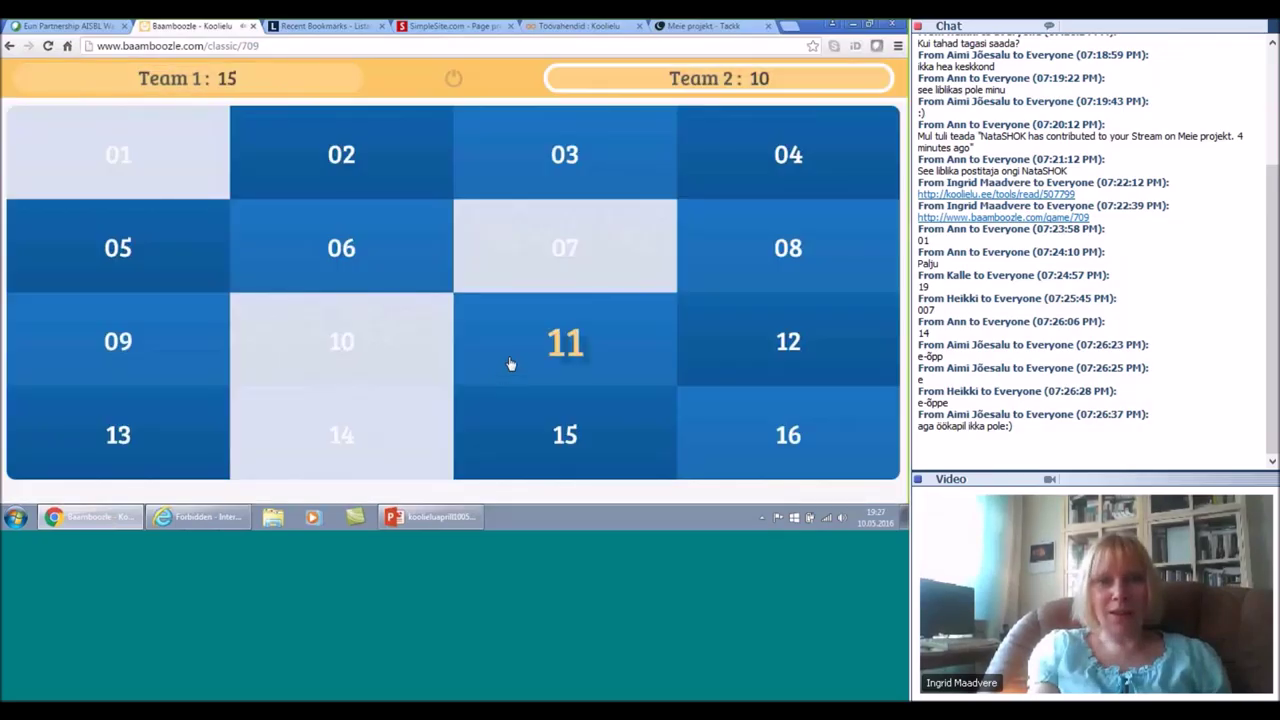
pyautogui.click(512, 352)
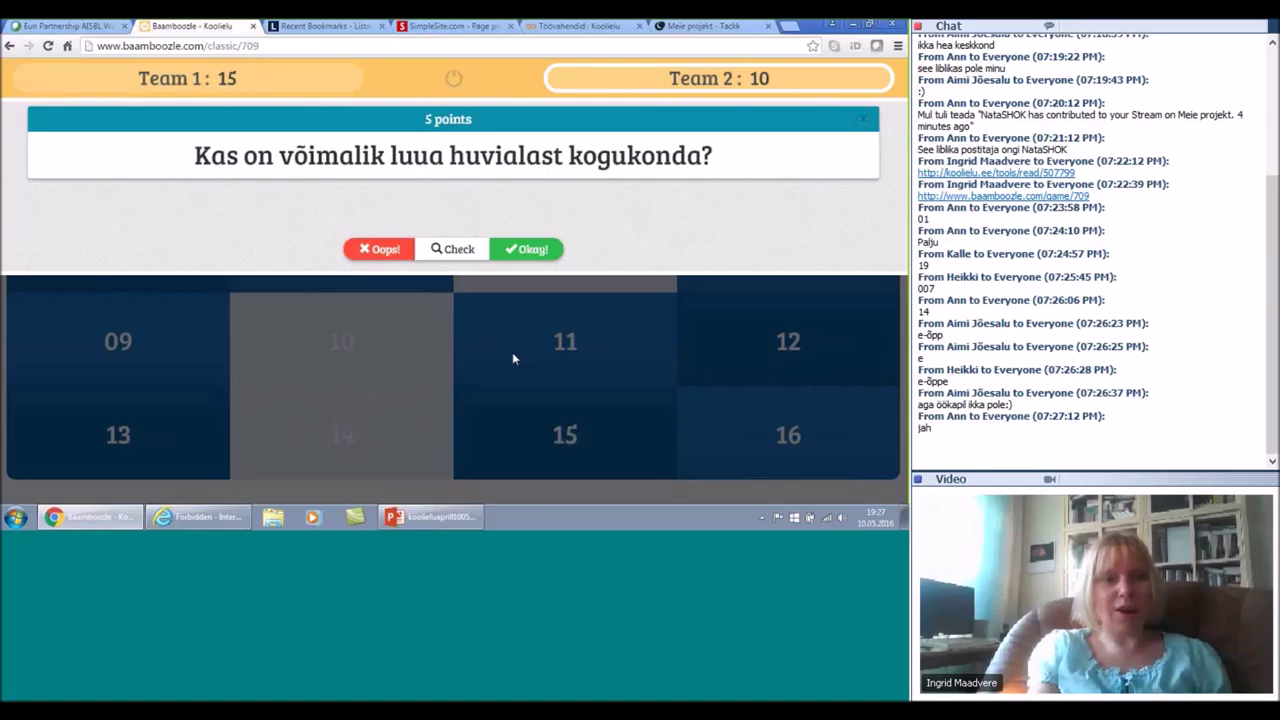
pyautogui.click(525, 257)
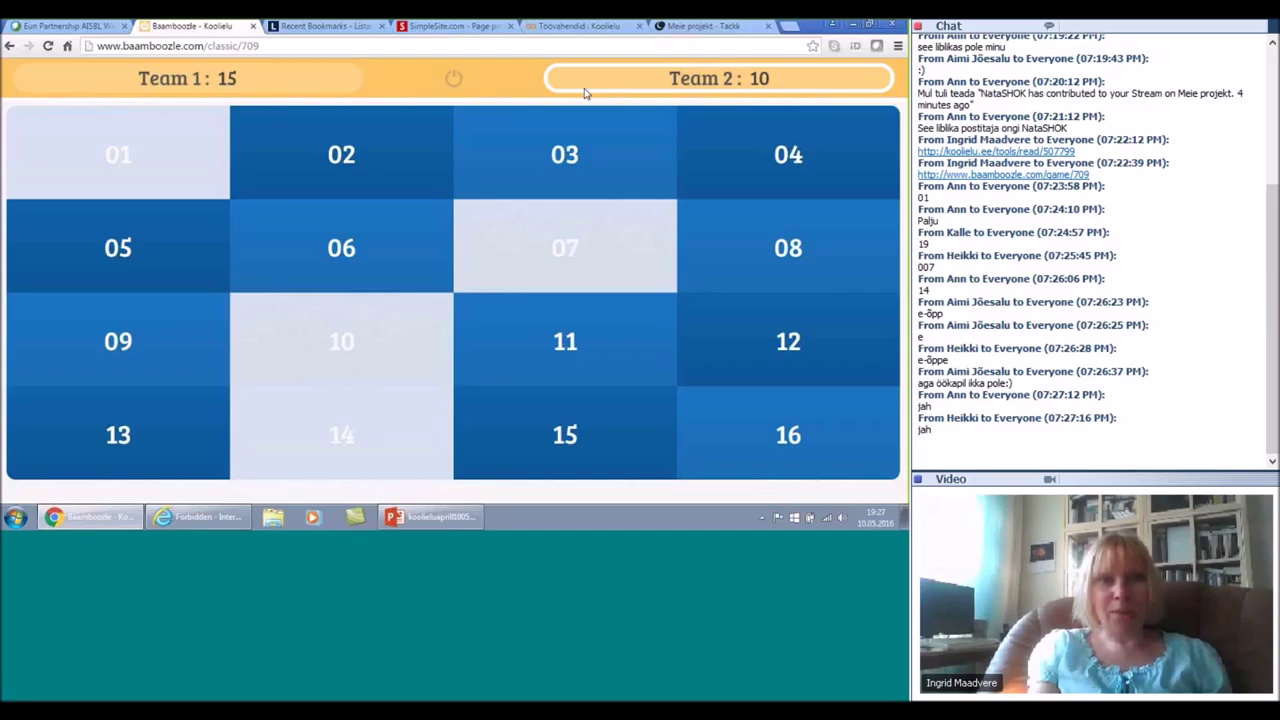
# Step: Quit the running game and create a new game named Kevadlilled with the description "Mäng kevadlilledest"
pyautogui.click(454, 80)
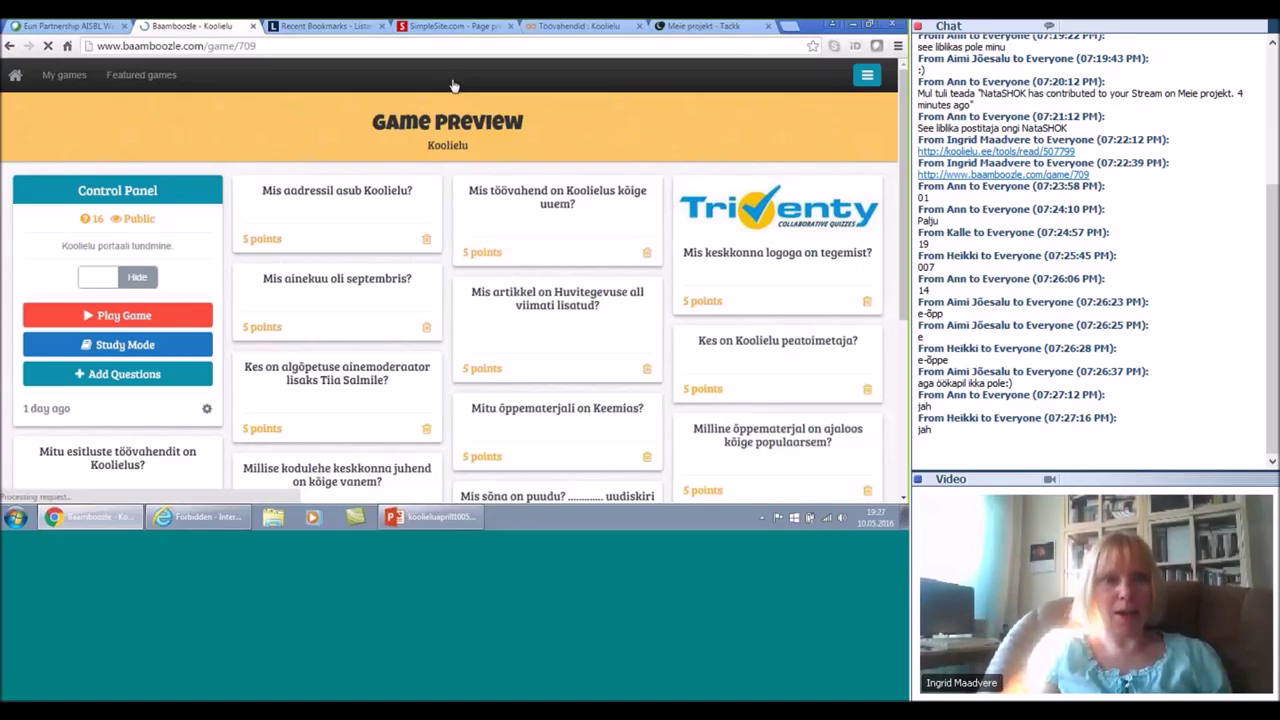
pyautogui.click(61, 79)
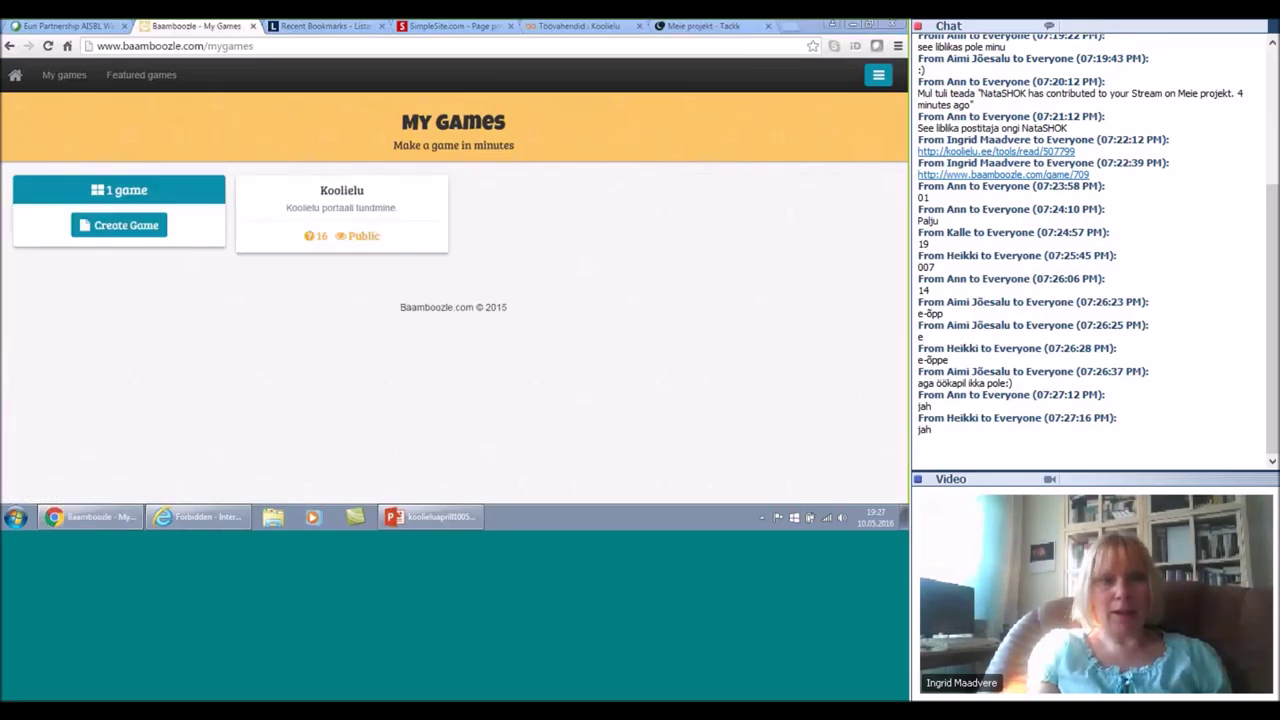
pyautogui.click(133, 228)
pyautogui.click(149, 211)
pyautogui.write('Kevadlilled')
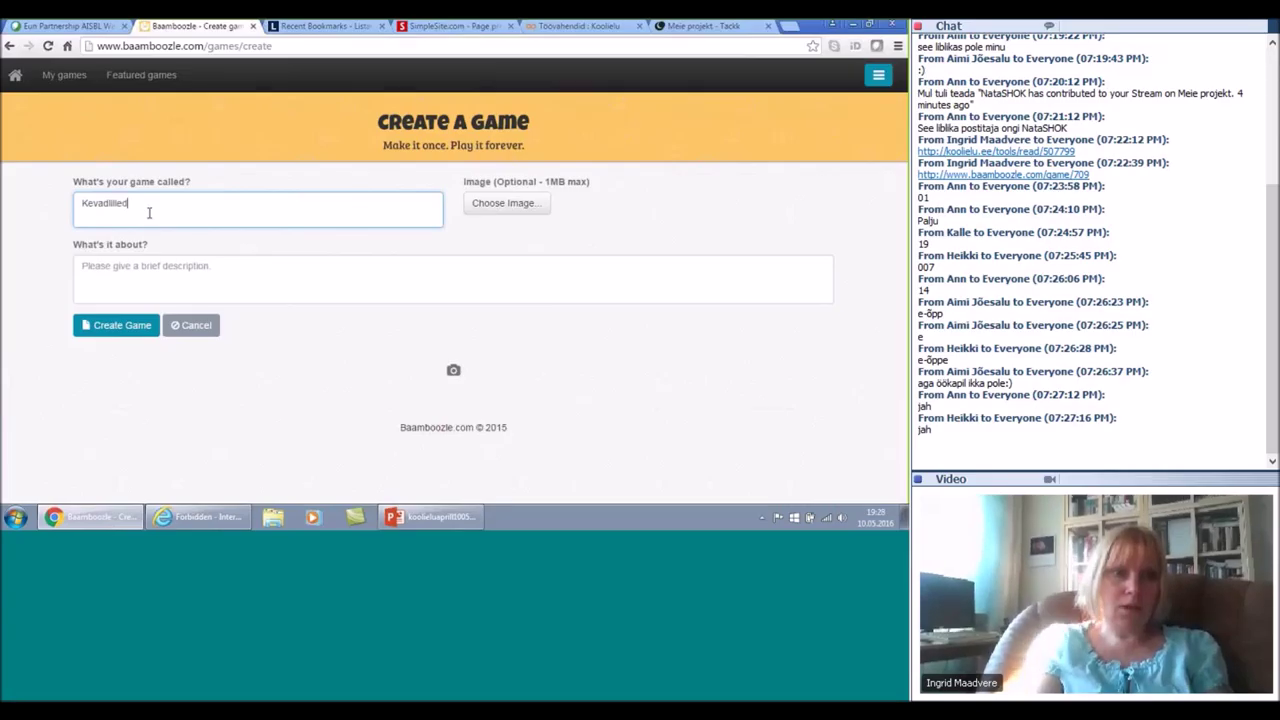
pyautogui.click(191, 281)
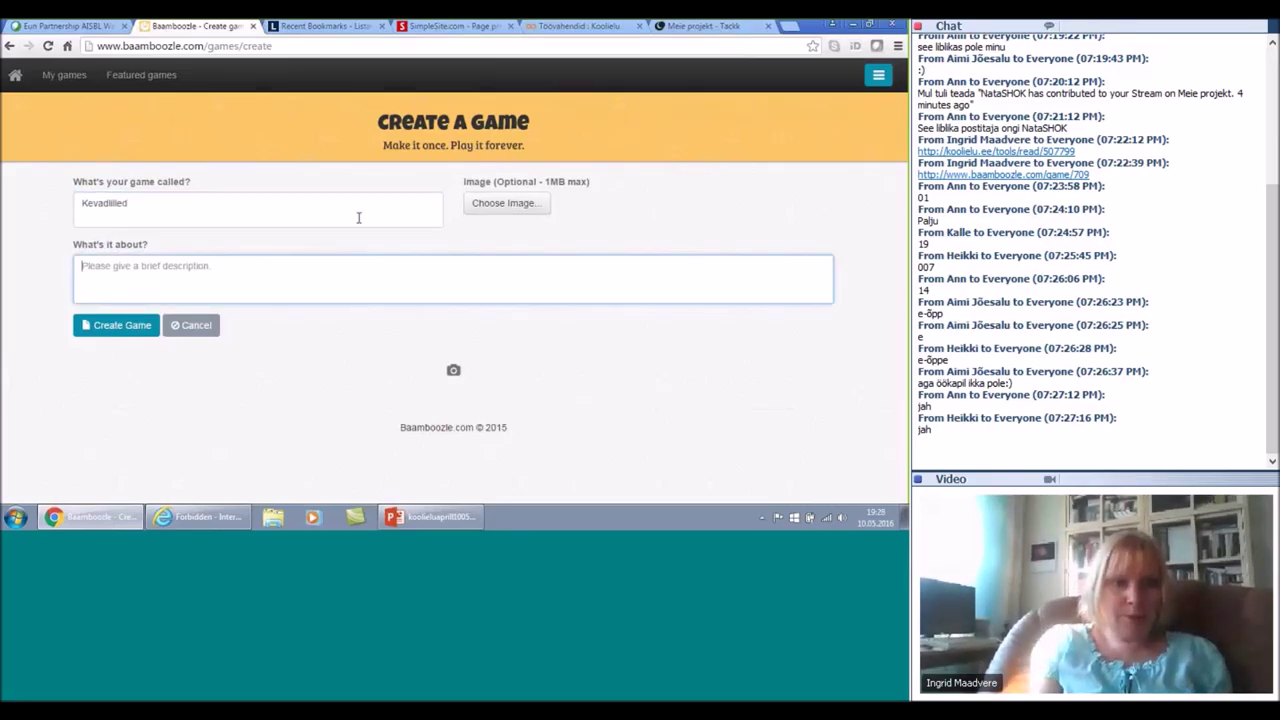
pyautogui.write('Mäng kevadl')
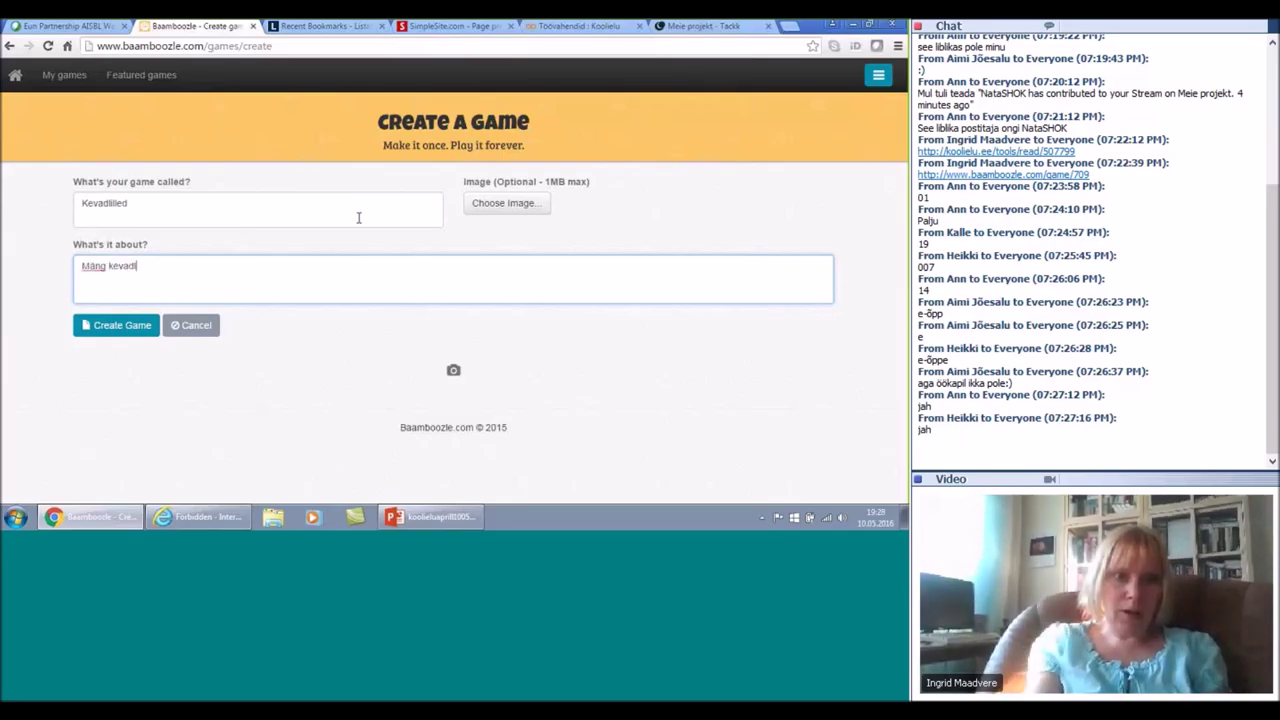
pyautogui.write('illedest')
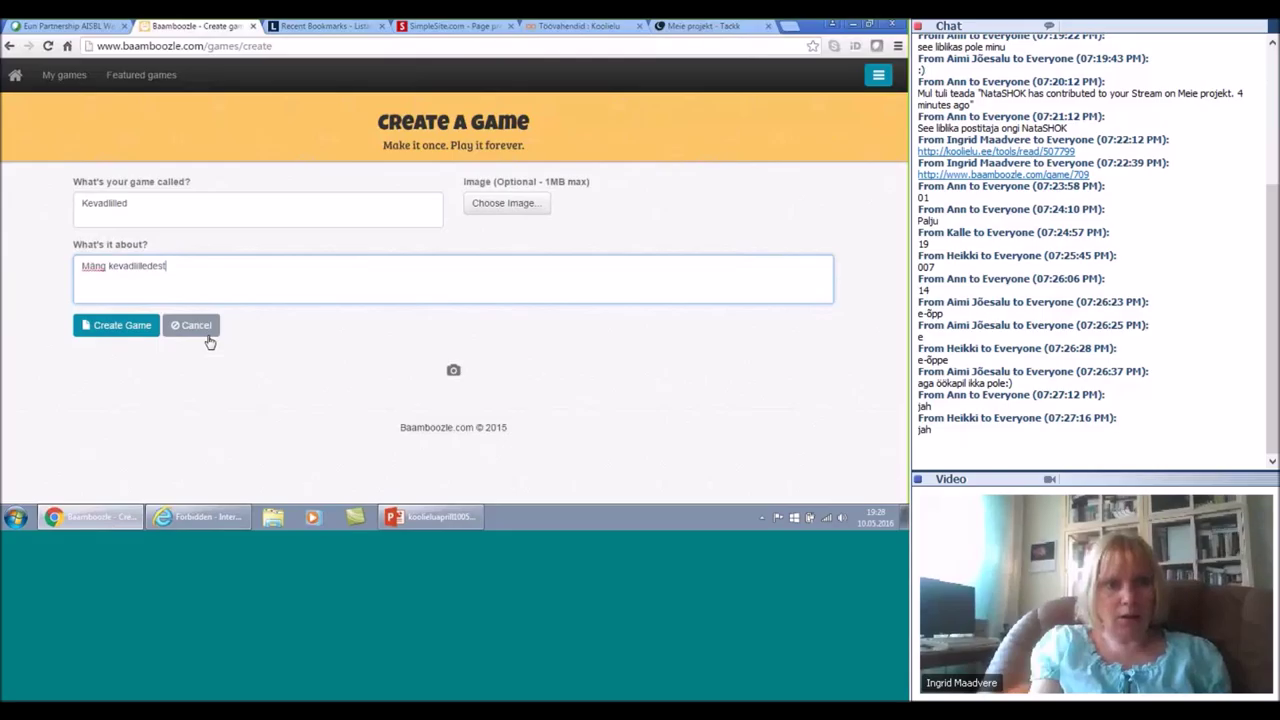
pyautogui.click(104, 331)
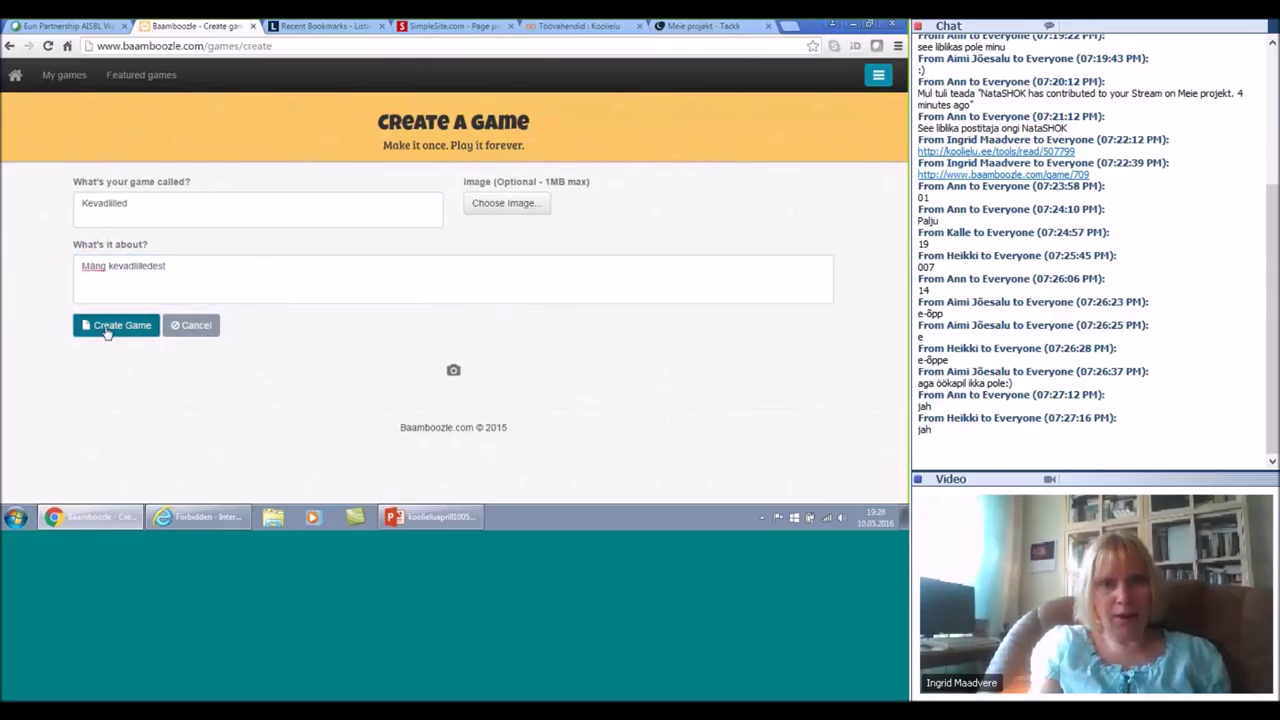
pyautogui.moveTo(730, 159); pyautogui.dragTo(690, 138)
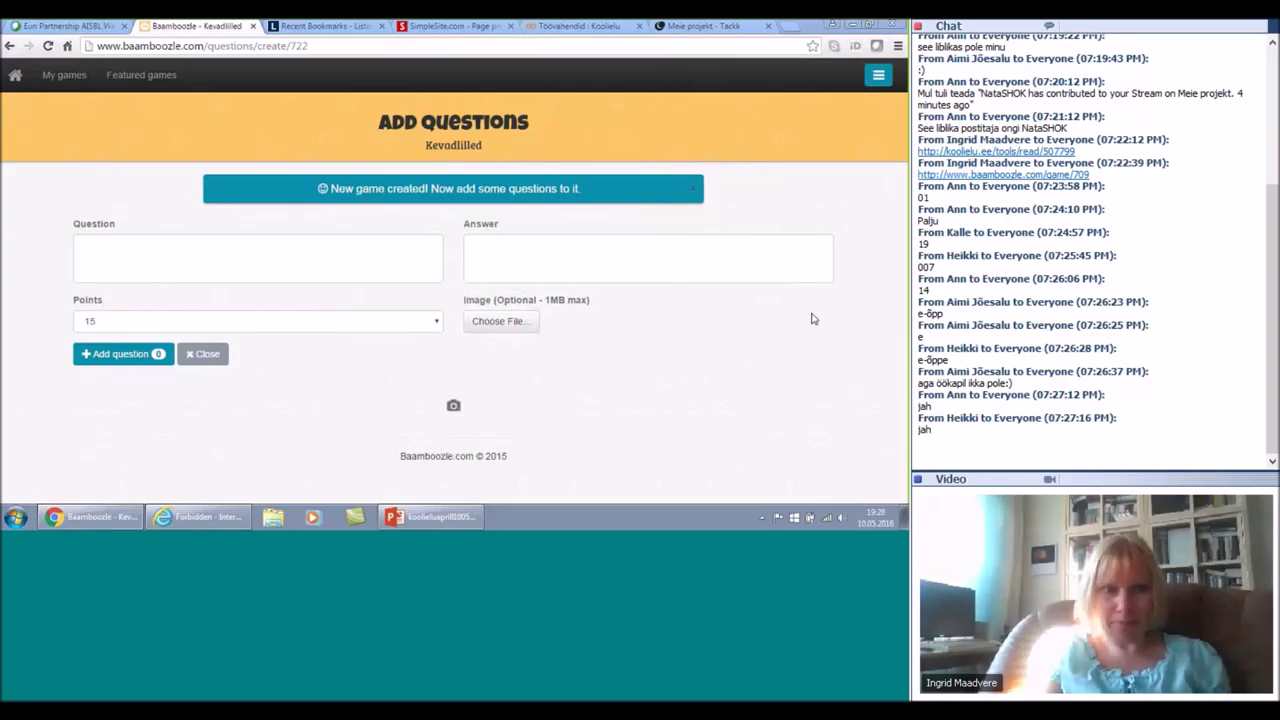
# Step: Enter "Mis lill õitseb kevadel esimesena?" as the first question of the Kevadlilled game
pyautogui.click(270, 251)
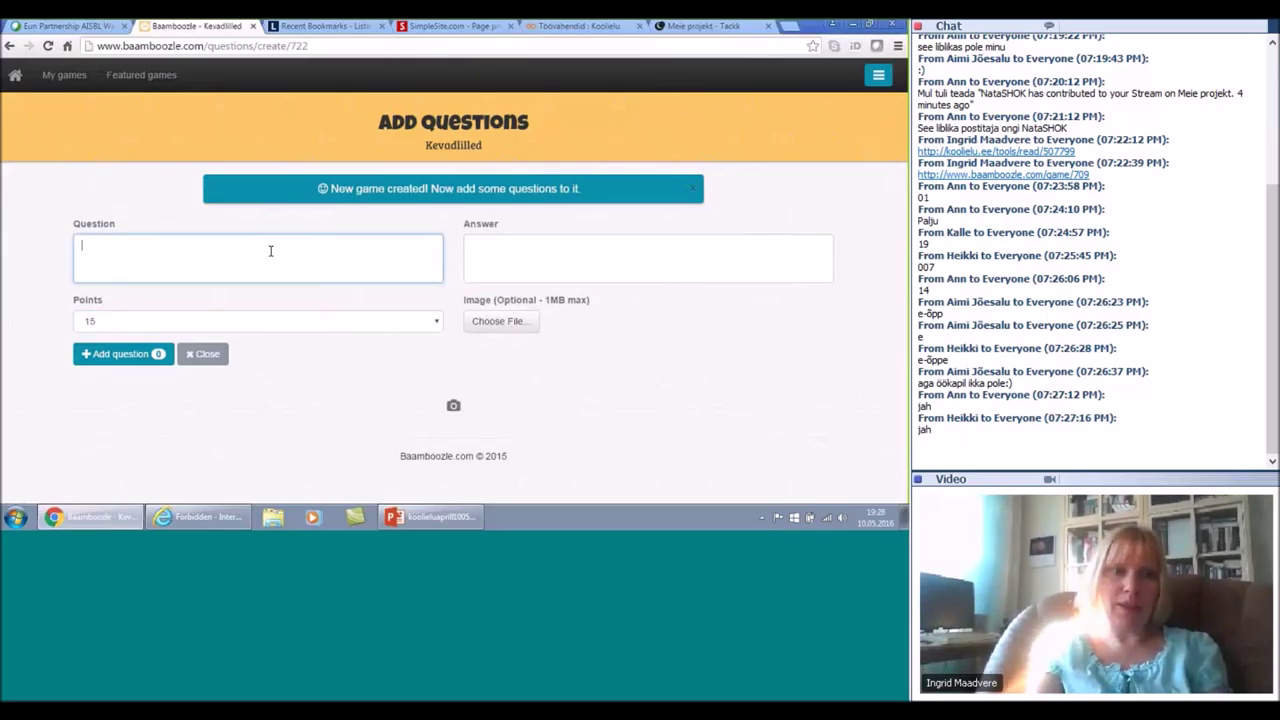
pyautogui.write('Mis i')
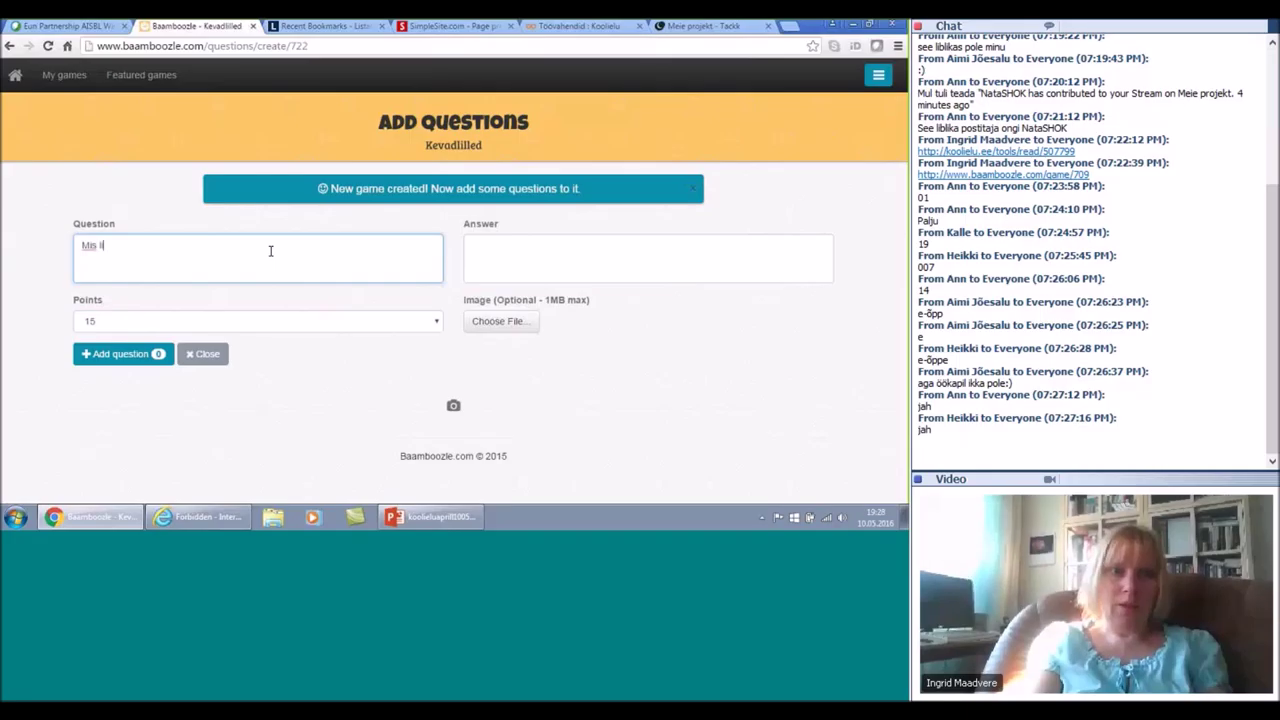
pyautogui.write('ill ')
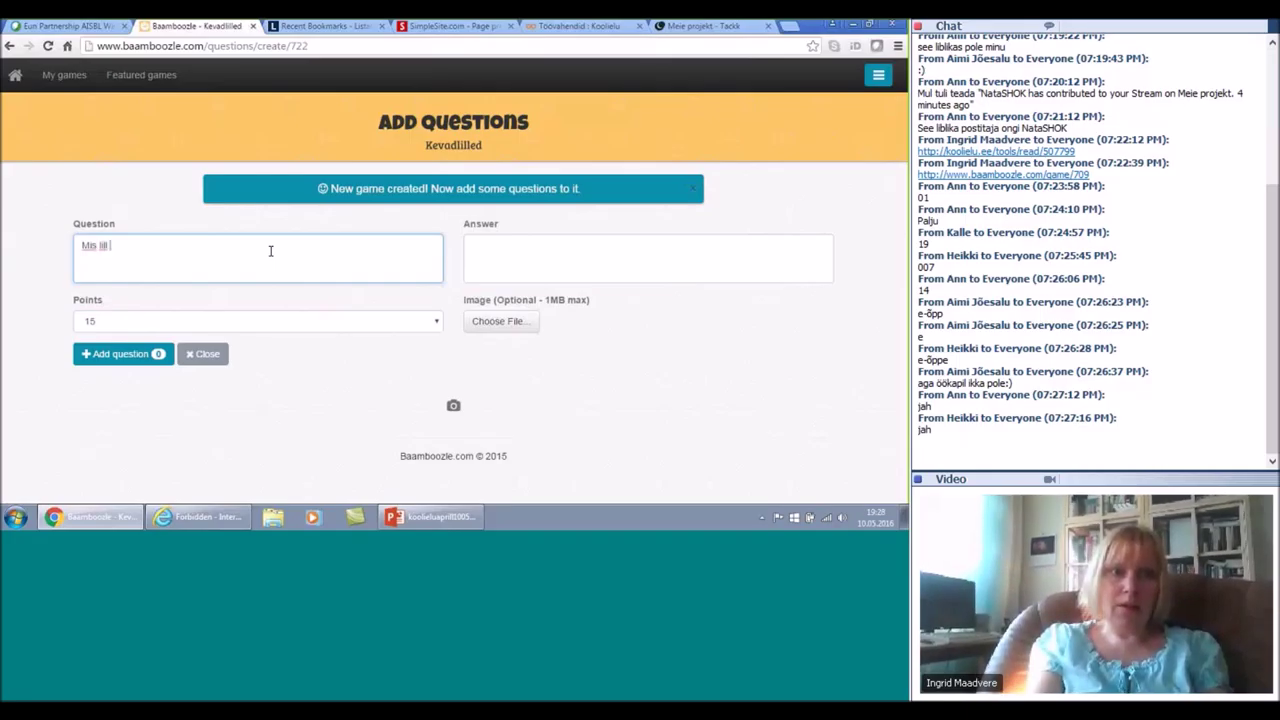
pyautogui.write('õitseb kevadel ')
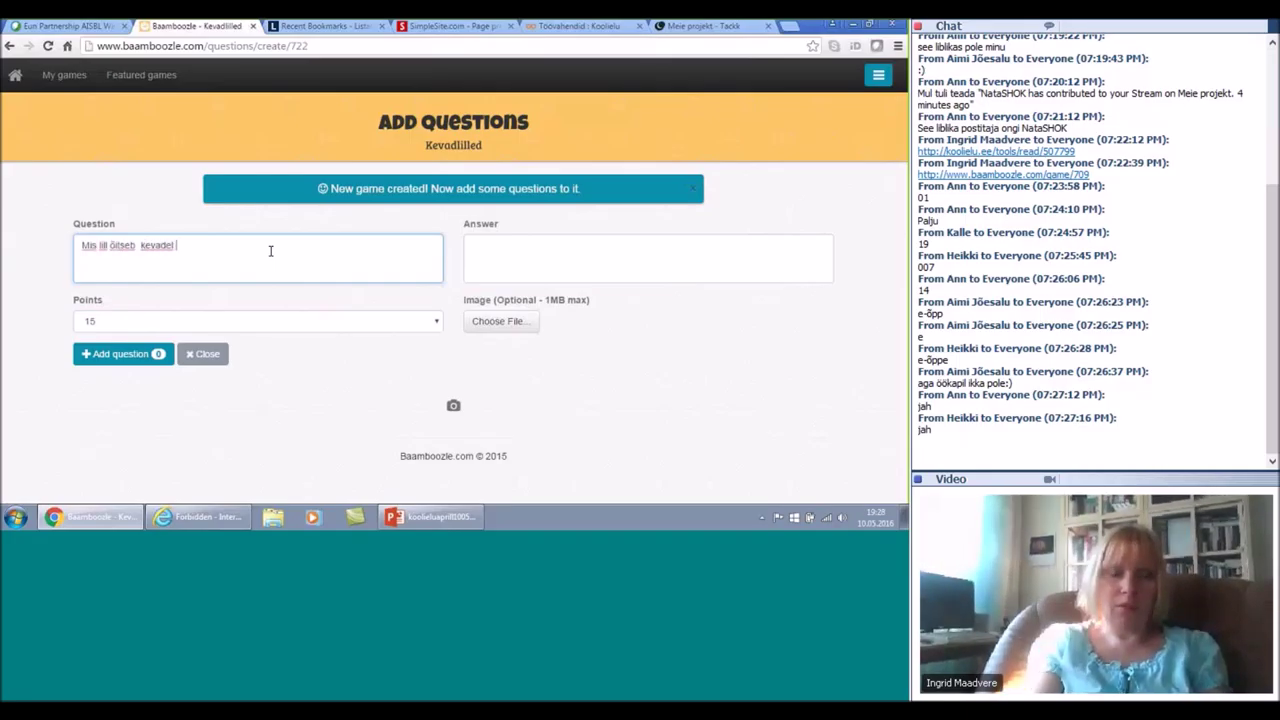
pyautogui.write('e')
pyautogui.write('sime')
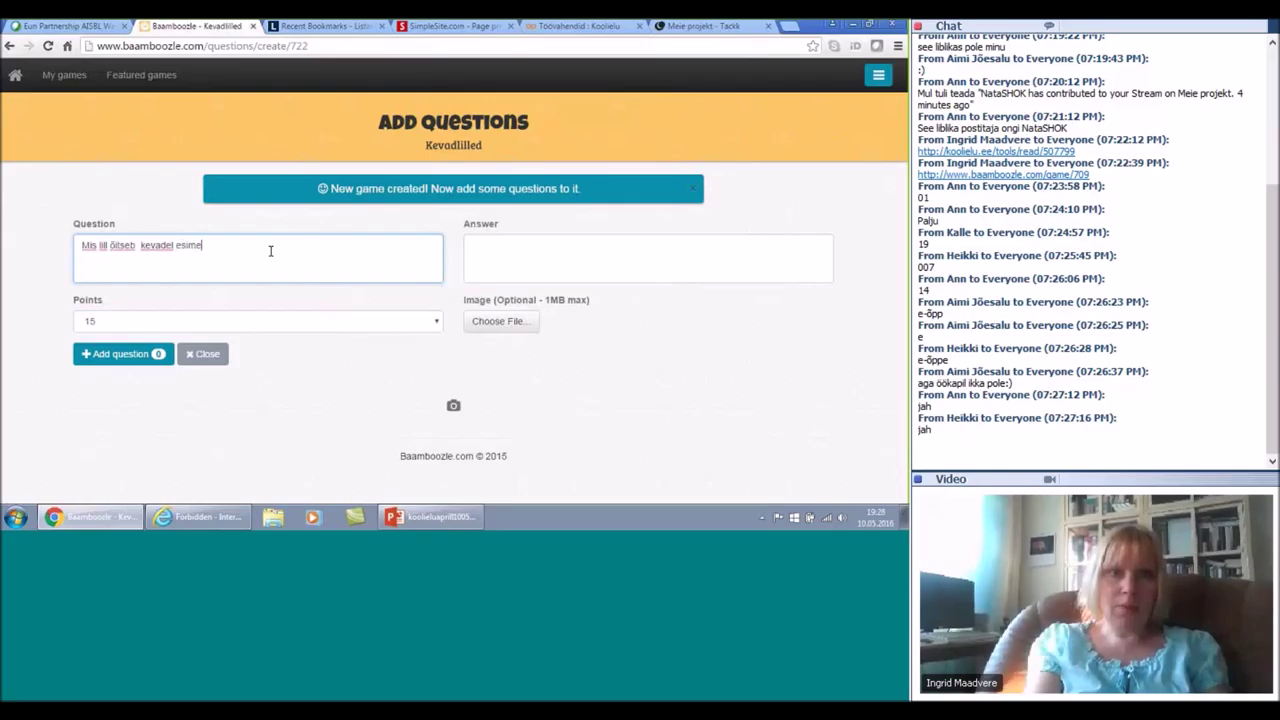
pyautogui.write('sena?')
pyautogui.press('Tab')
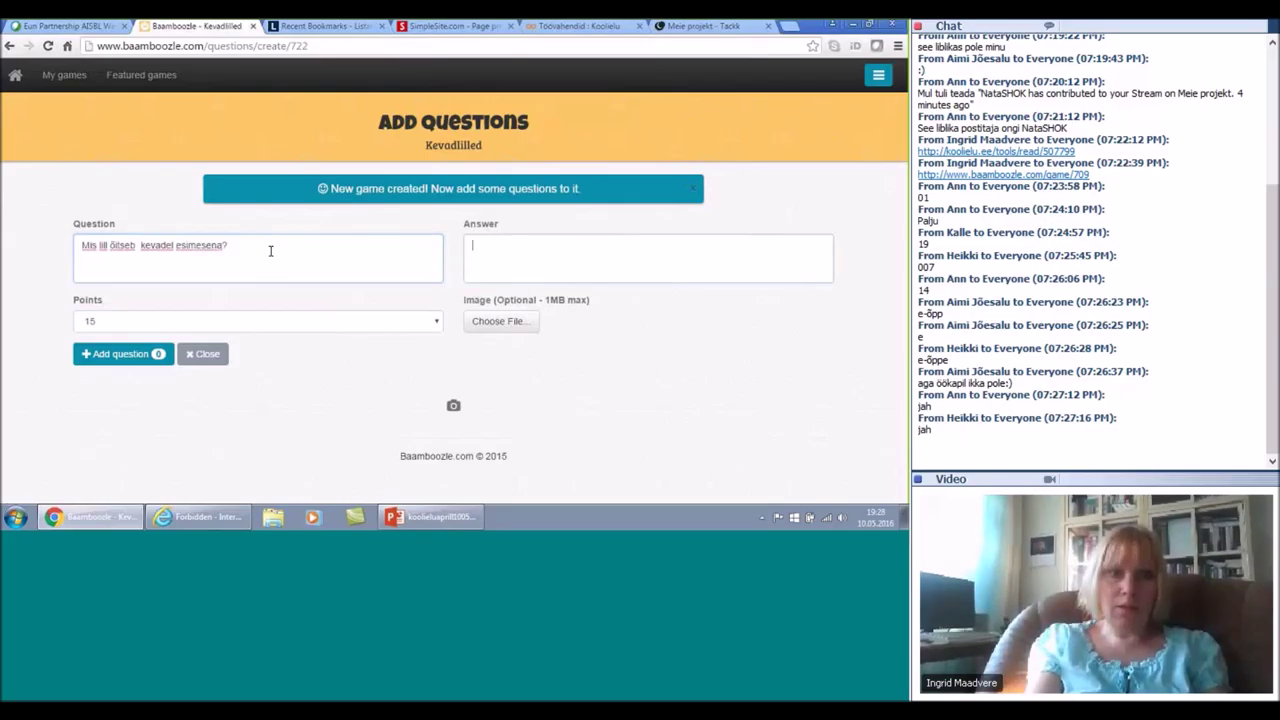
# Step: Give the question the answer "lumikelluke" worth 15 points and add it to the game
pyautogui.write('lumikelluke')
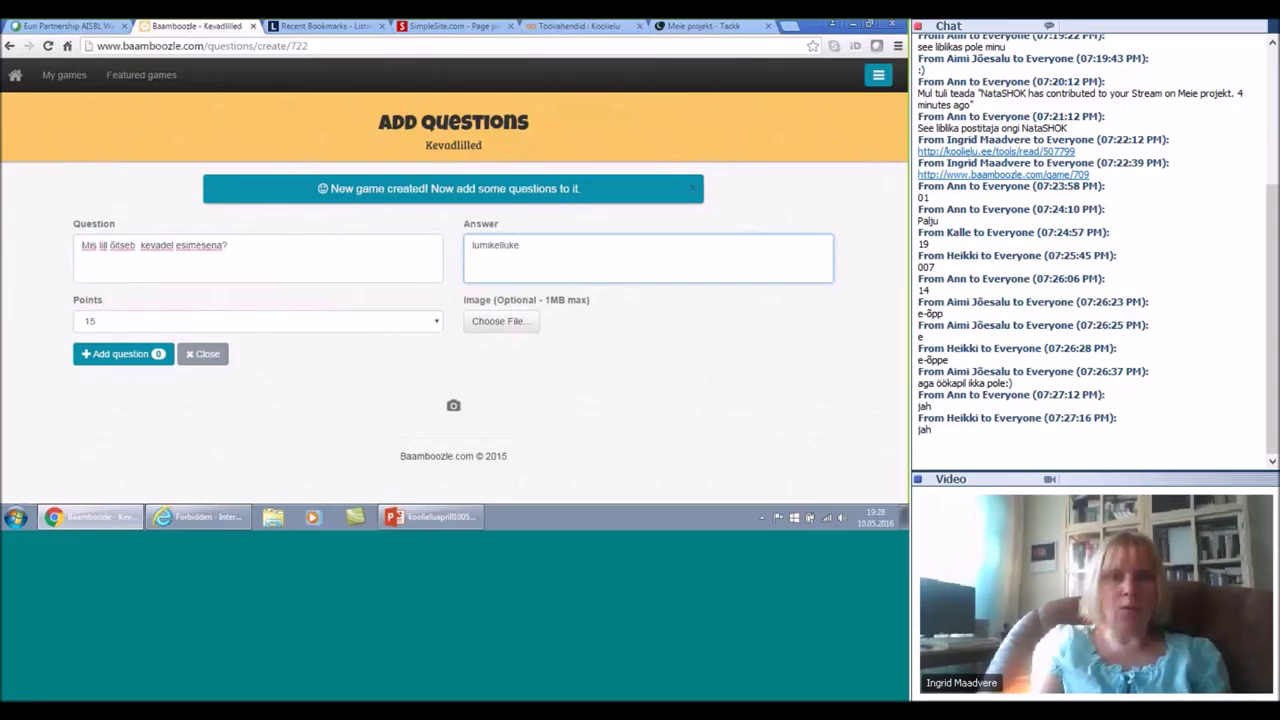
pyautogui.click(422, 322)
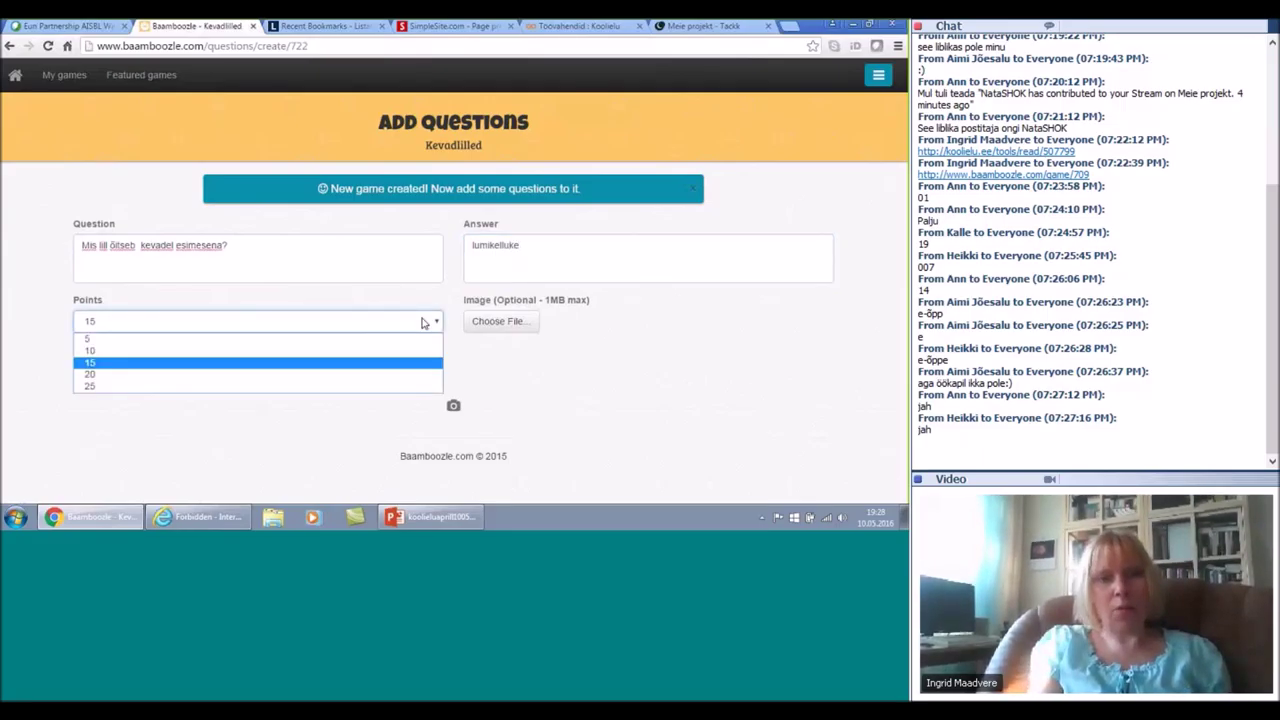
pyautogui.click(330, 365)
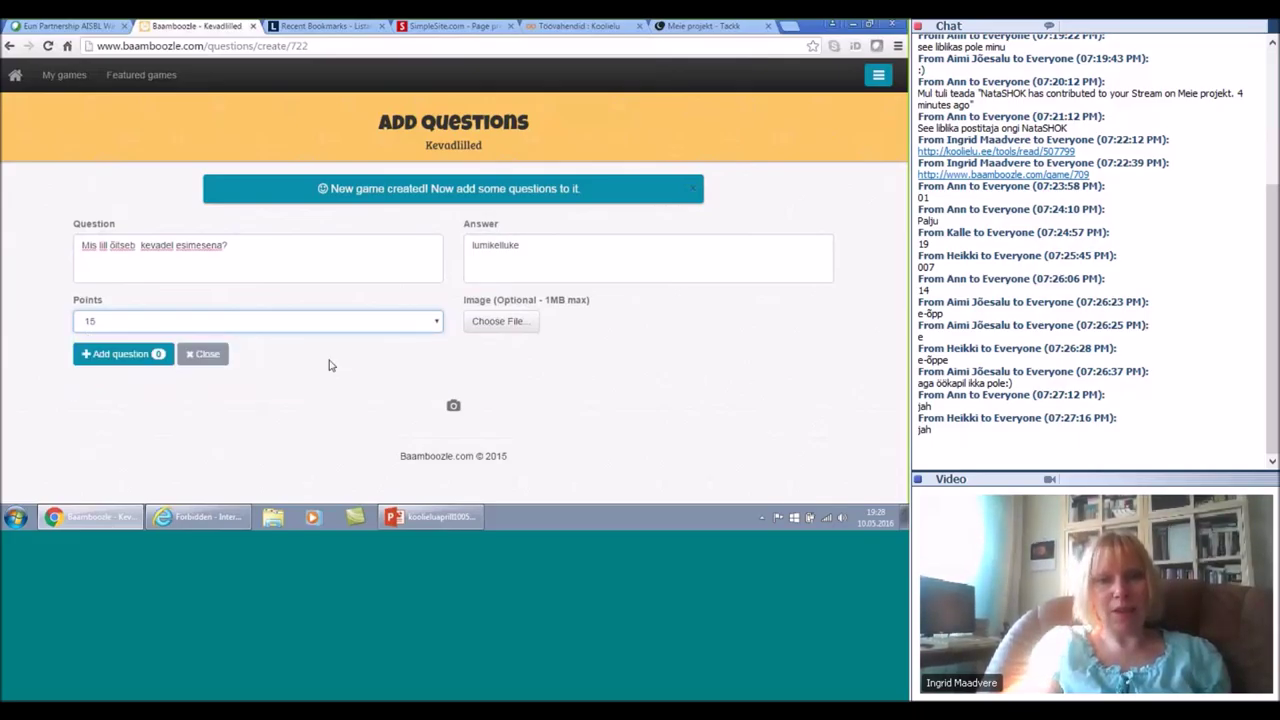
pyautogui.click(127, 355)
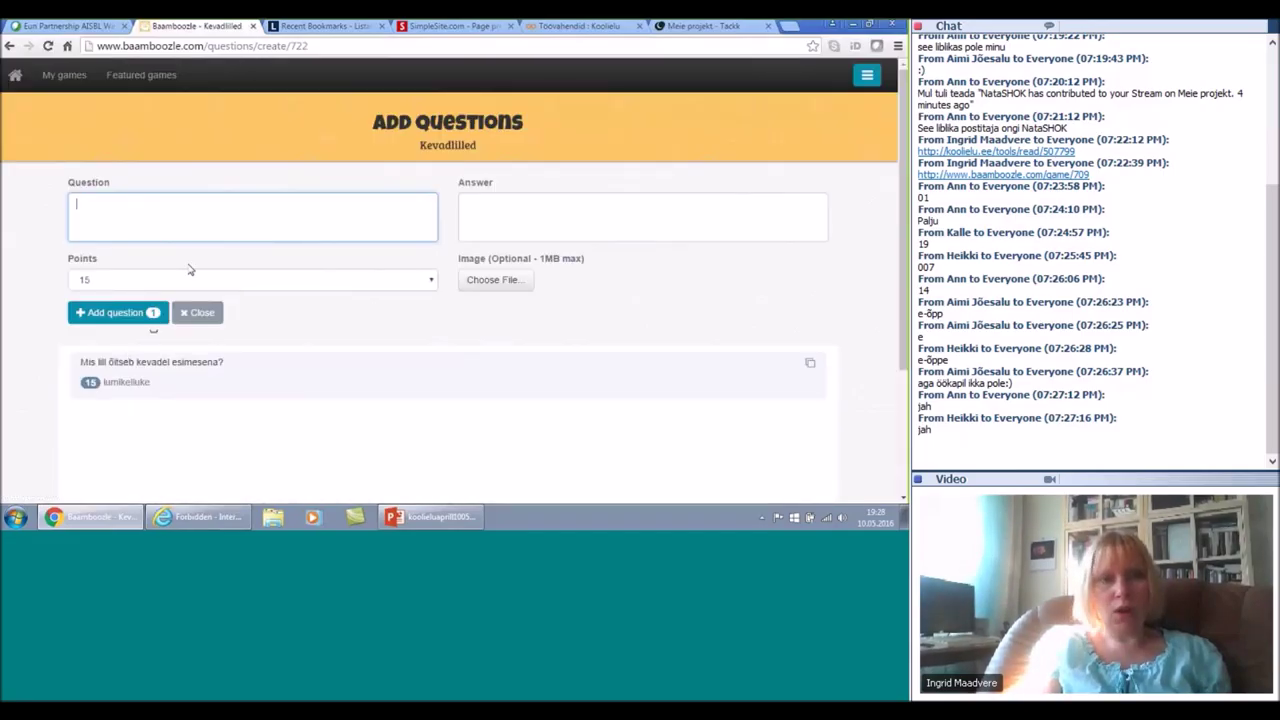
# Step: Attach the image sinilill.bmp from the lilled pictures folder to the second question
pyautogui.click(493, 280)
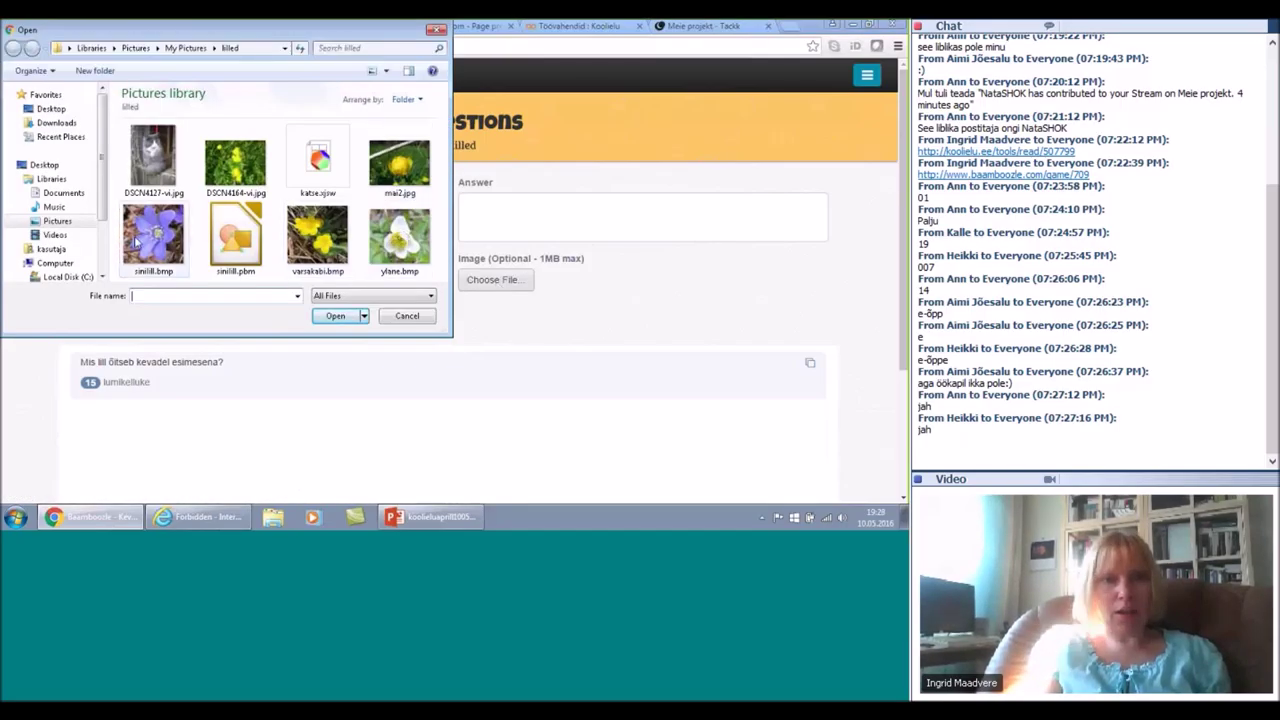
pyautogui.click(136, 240)
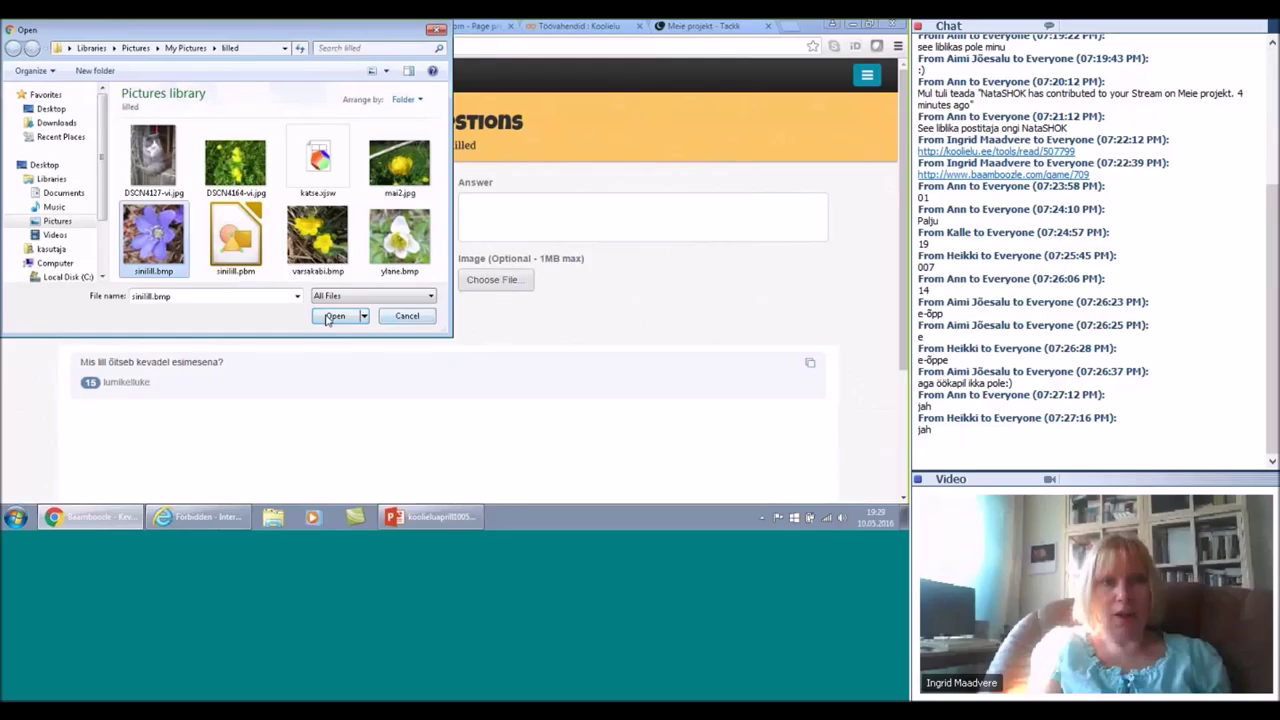
pyautogui.click(333, 316)
# Step: Enter the question "Mis lill on pildil?" with the answer "sinilill" and add it to the game
pyautogui.click(191, 213)
pyautogui.write('Mis lill on pildil?')
pyautogui.press('Tab')
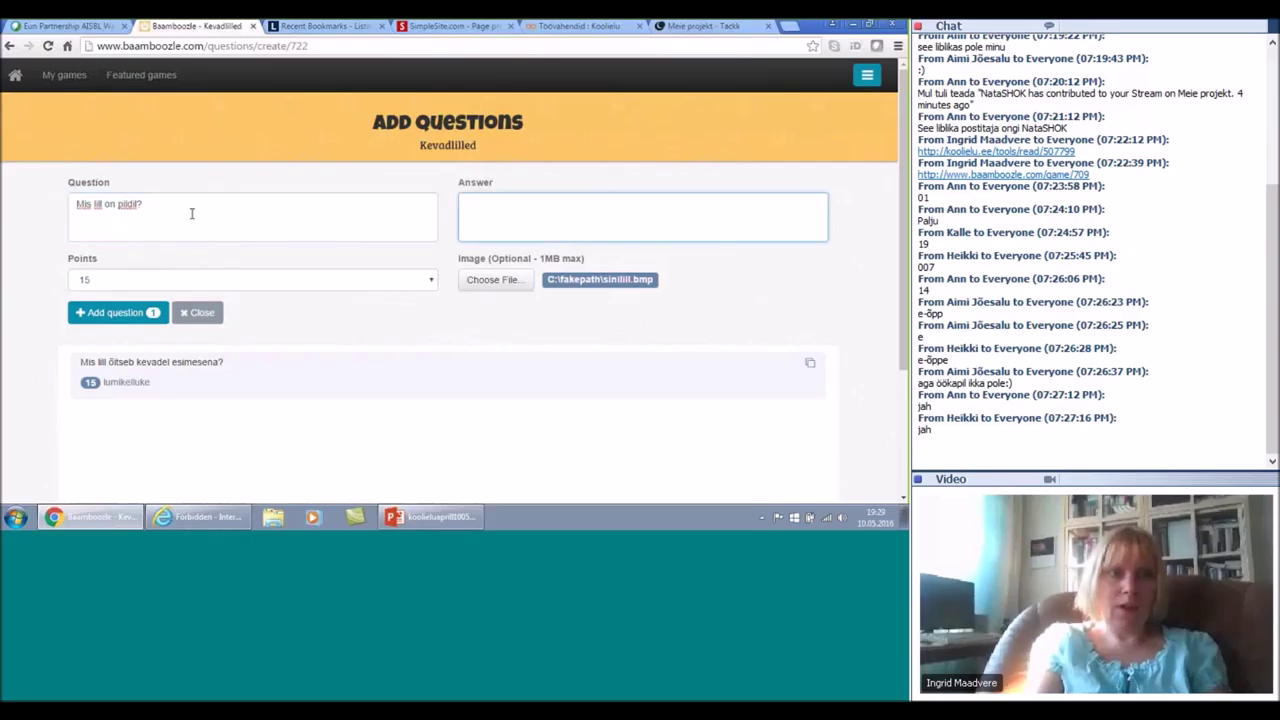
pyautogui.write('sinil')
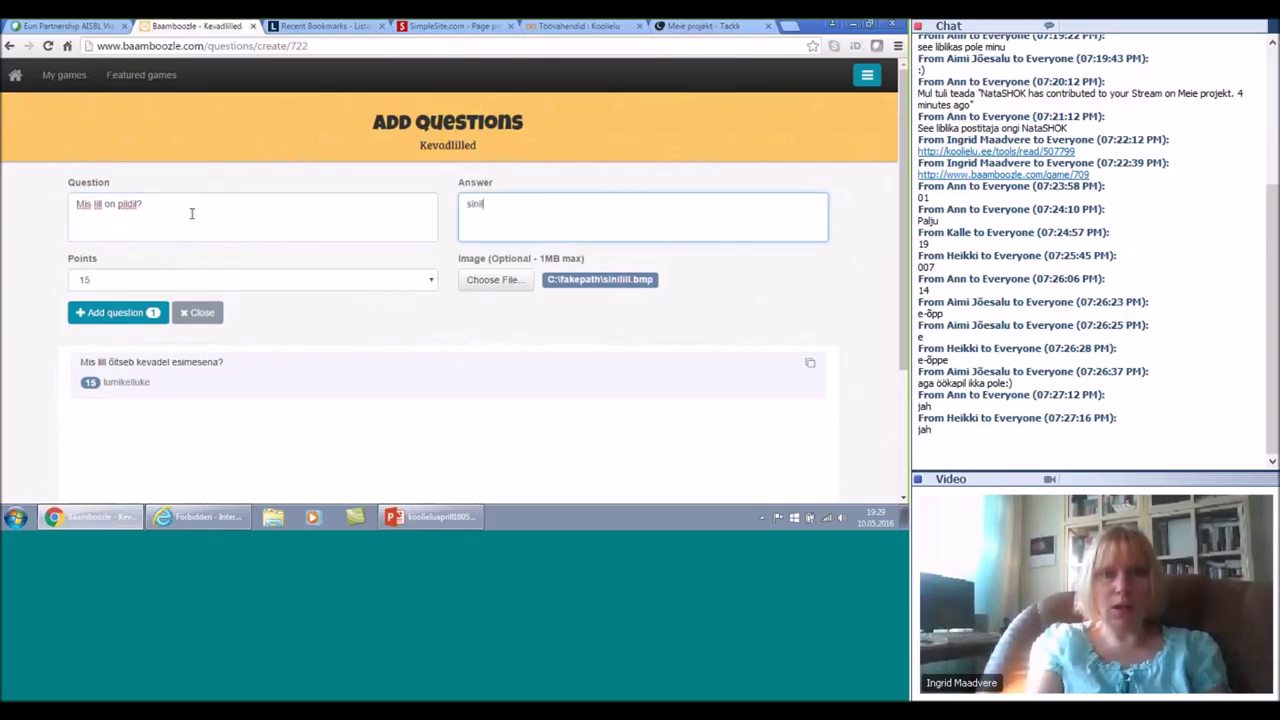
pyautogui.write('ill')
pyautogui.click(92, 316)
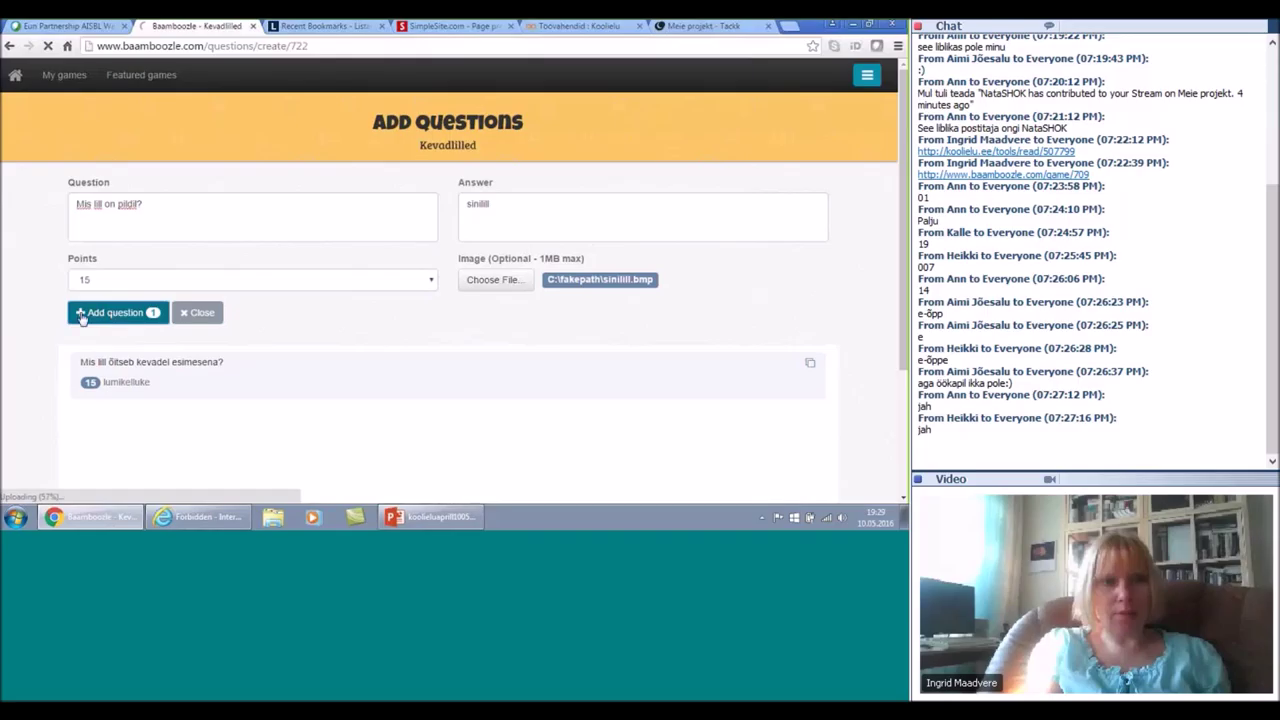
# Step: Copy the first listed "Mis lill on pildil?" question into the question form and review the form and question list
pyautogui.click(518, 282)
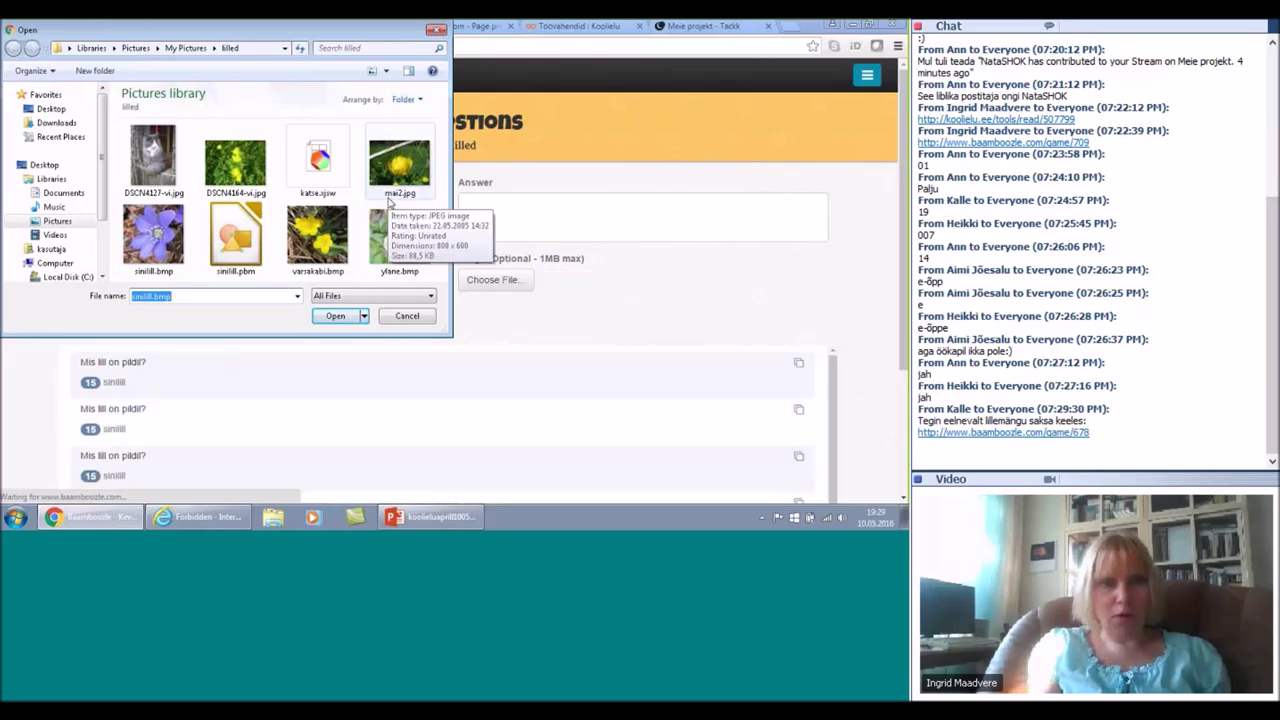
pyautogui.press('Escape')
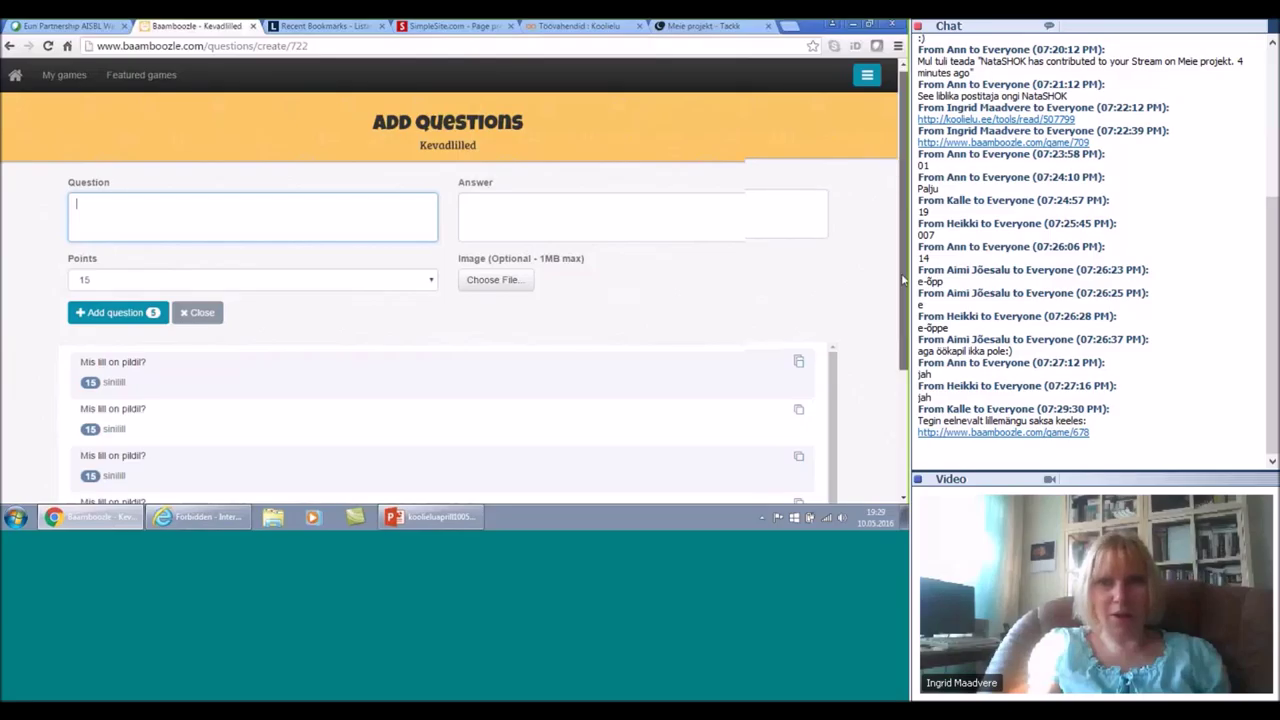
pyautogui.moveTo(903, 281); pyautogui.dragTo(903, 304)
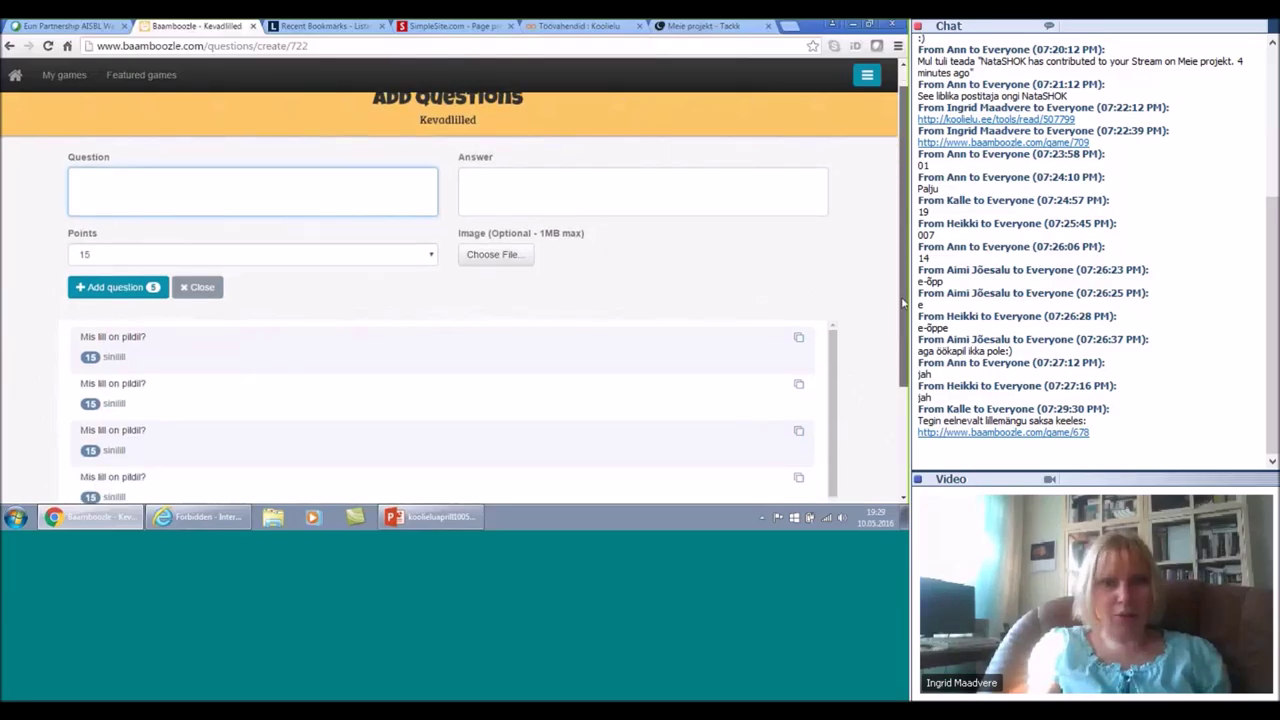
pyautogui.scroll(-1, 903, 304)
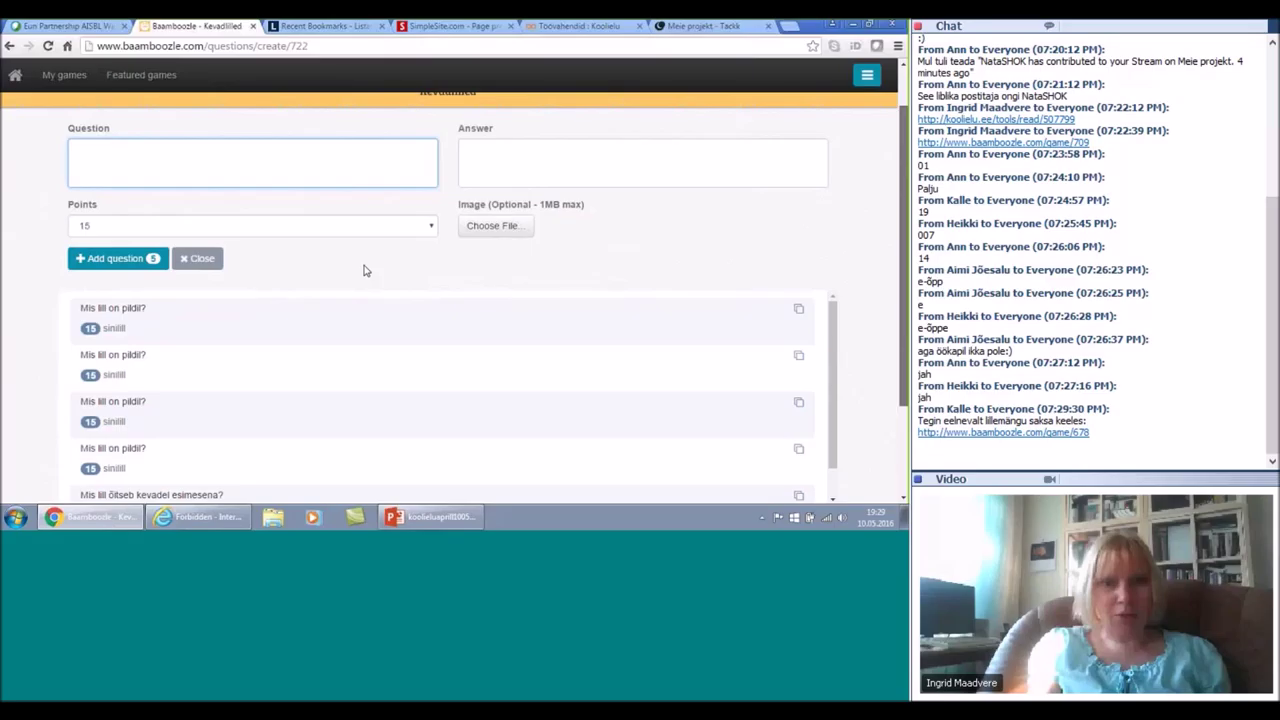
pyautogui.scroll(-2, 186, 320)
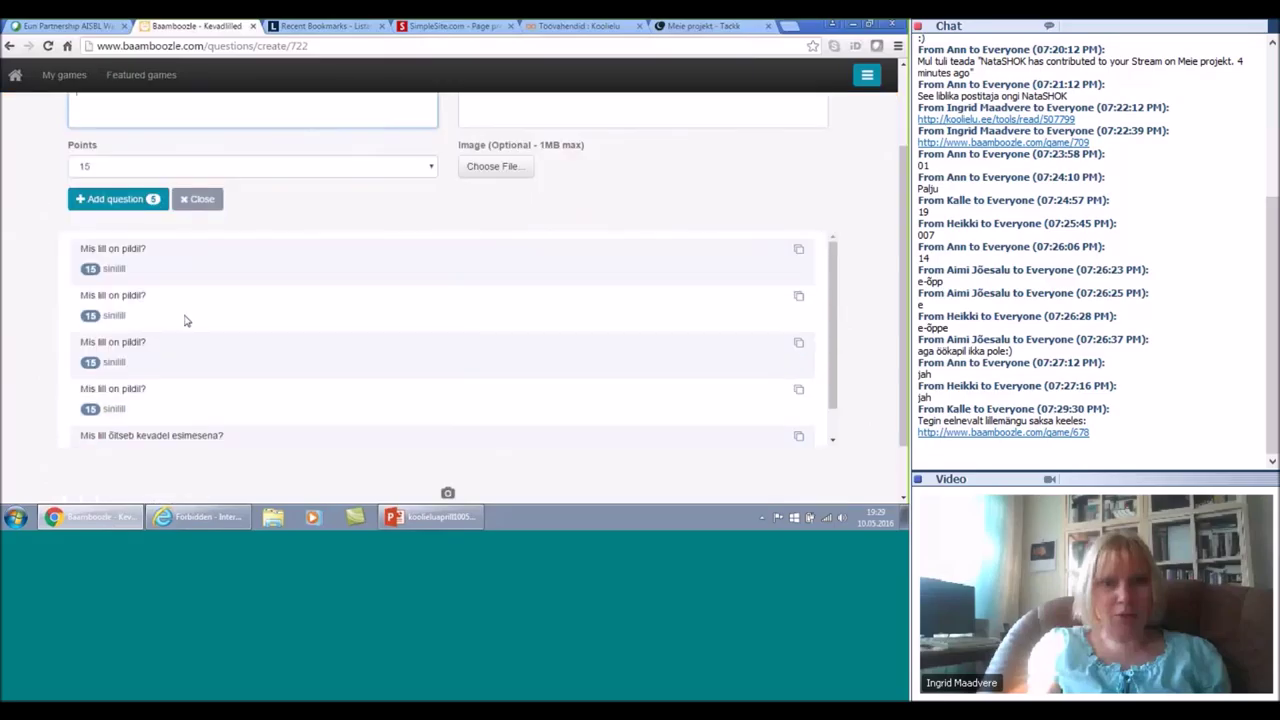
pyautogui.click(799, 255)
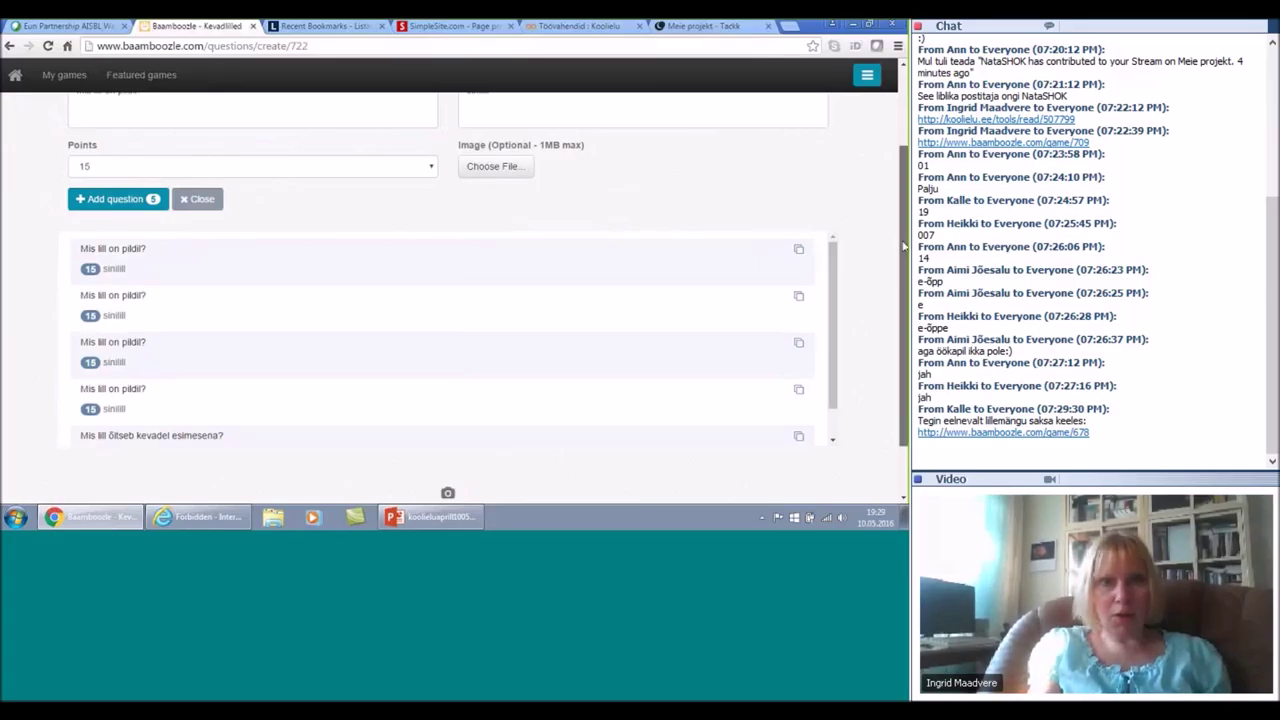
pyautogui.scroll(1, 900, 163)
pyautogui.scroll(1, 900, 163)
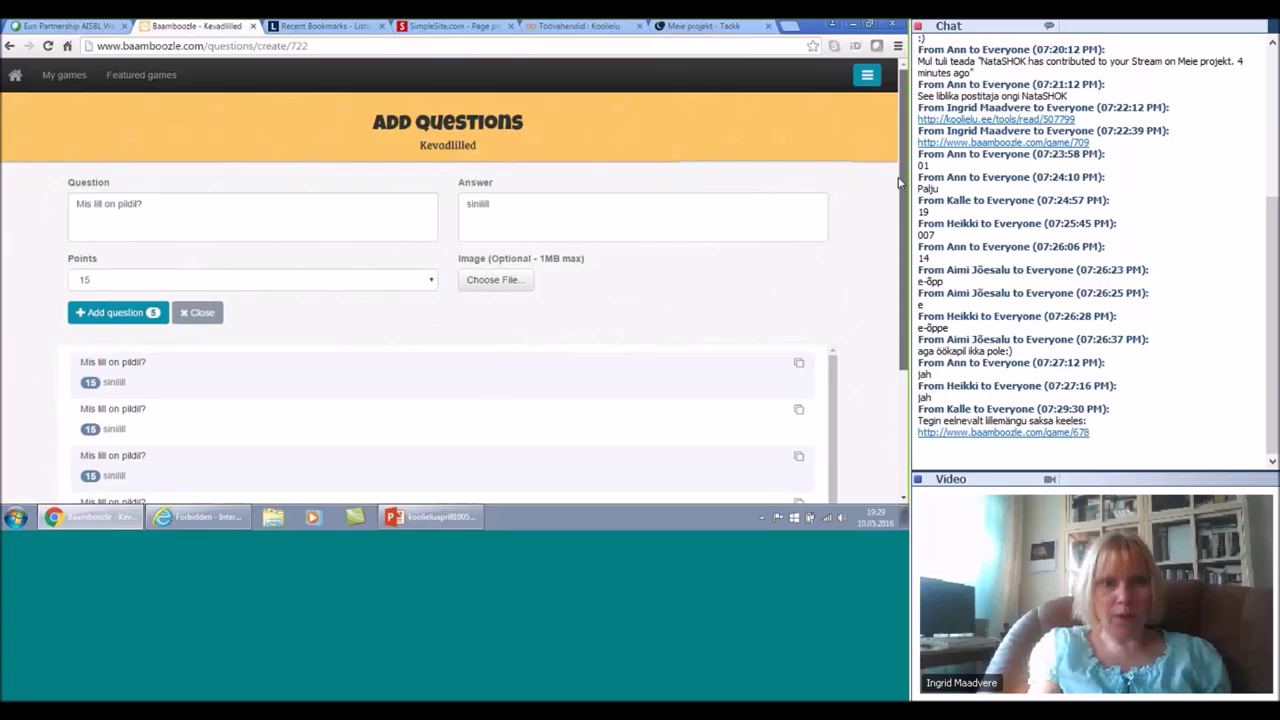
pyautogui.scroll(-1, 900, 183)
pyautogui.moveTo(900, 183); pyautogui.dragTo(902, 407)
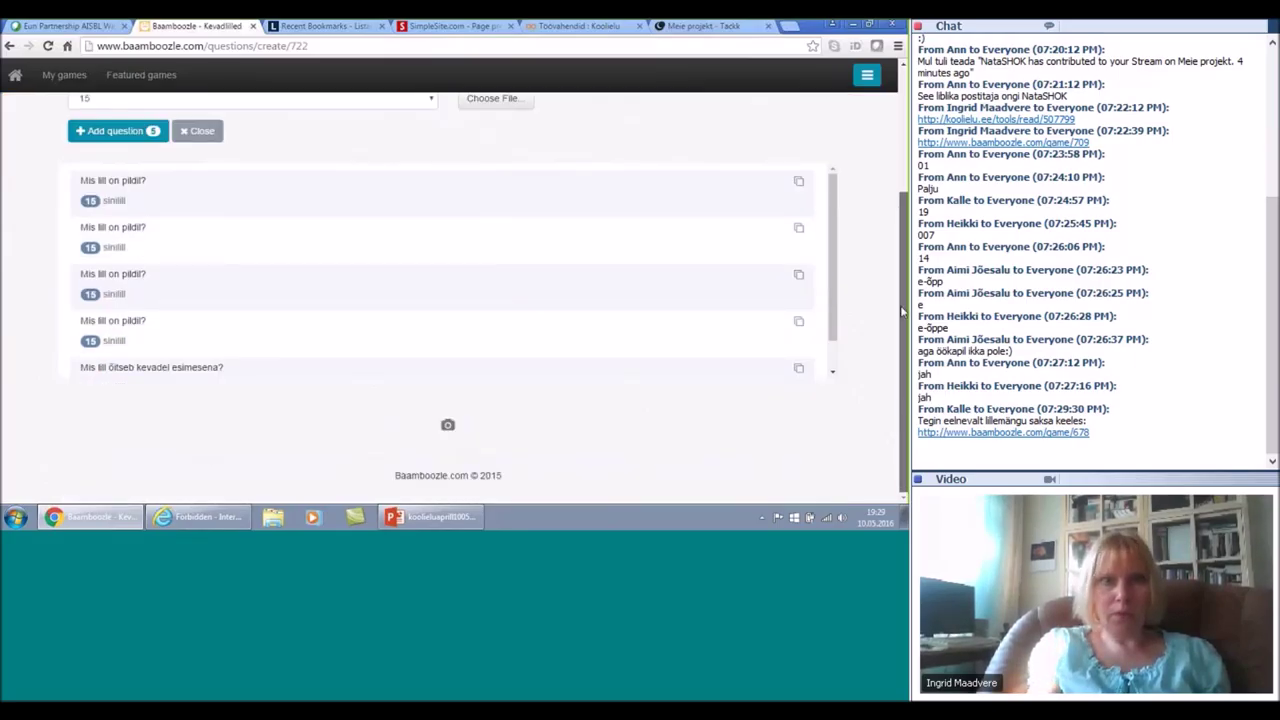
# Step: Open the preview of the Kevadlilled game from the list of own games
pyautogui.scroll(1, 902, 312)
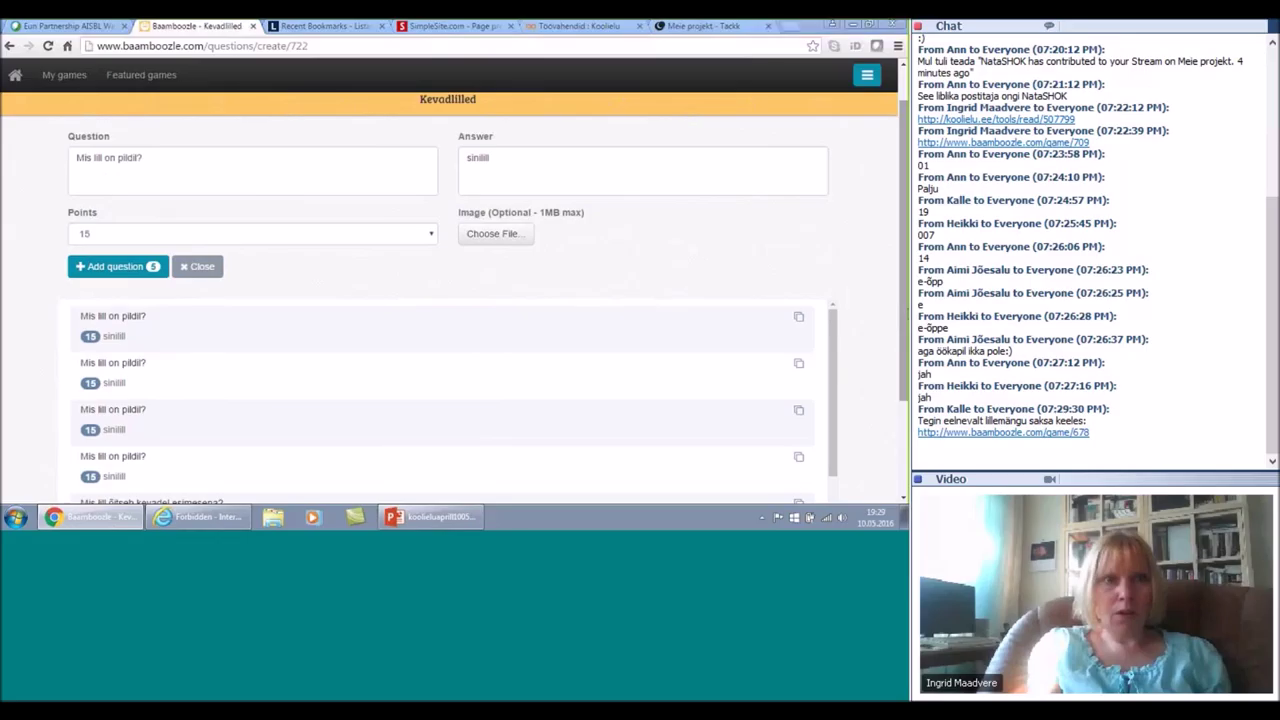
pyautogui.click(52, 76)
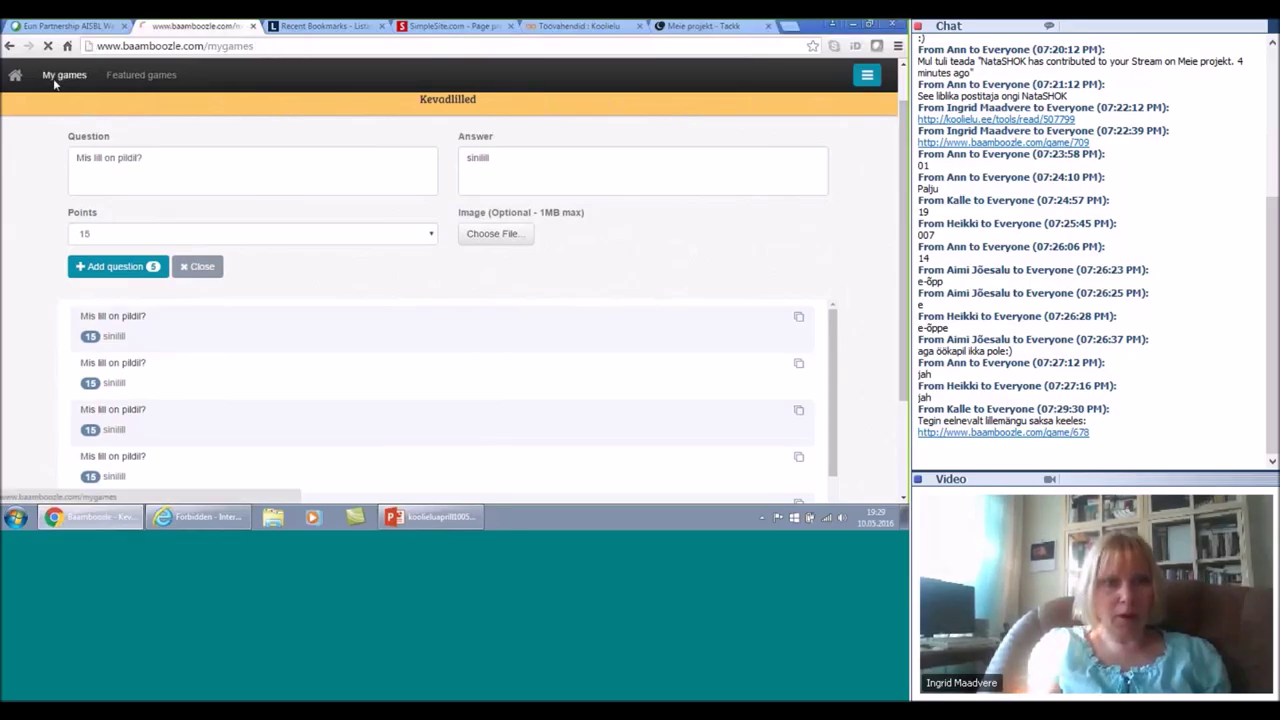
pyautogui.click(345, 199)
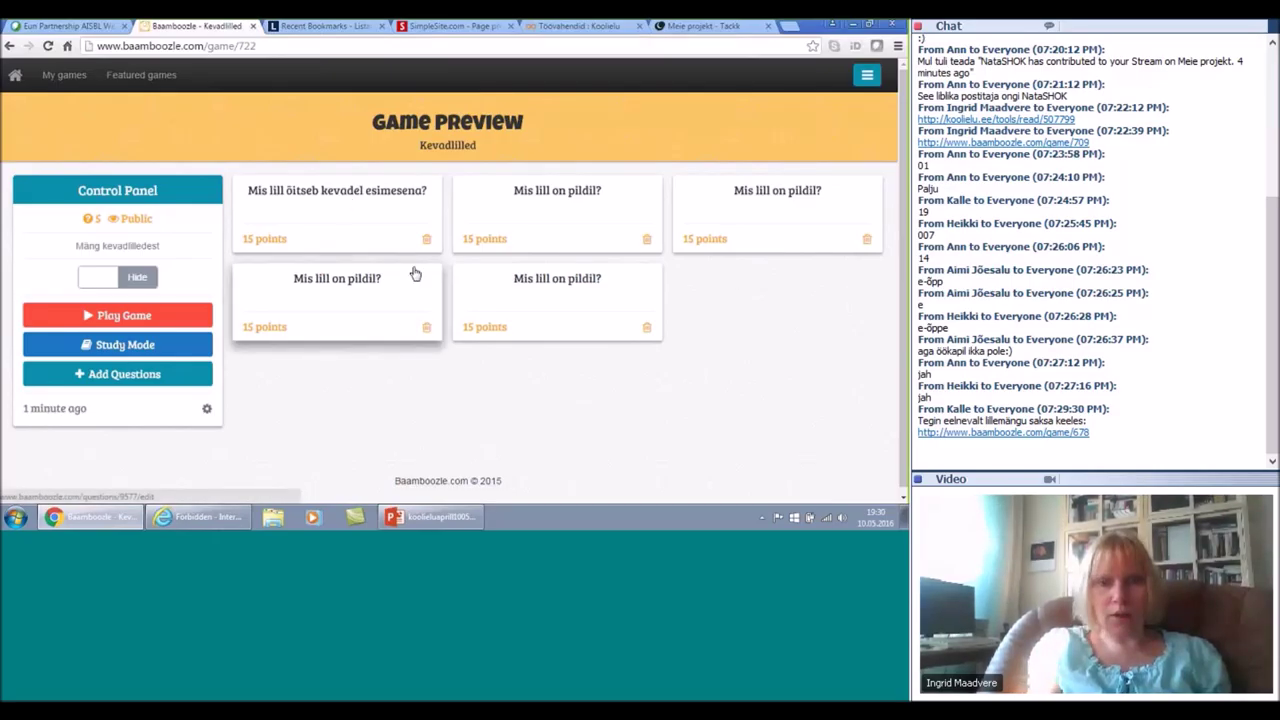
# Step: Delete the surplus copies of the "Mis lill on pildil?" question from the Kevadlilled game
pyautogui.click(426, 328)
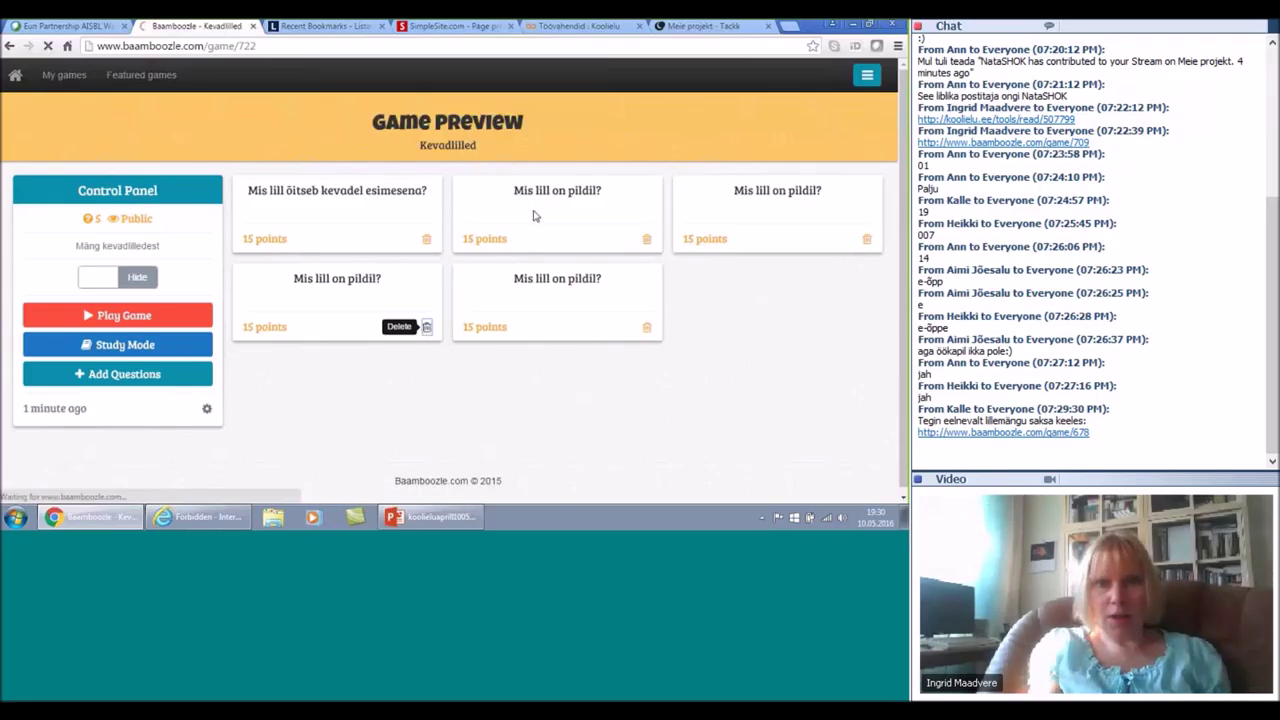
pyautogui.click(646, 239)
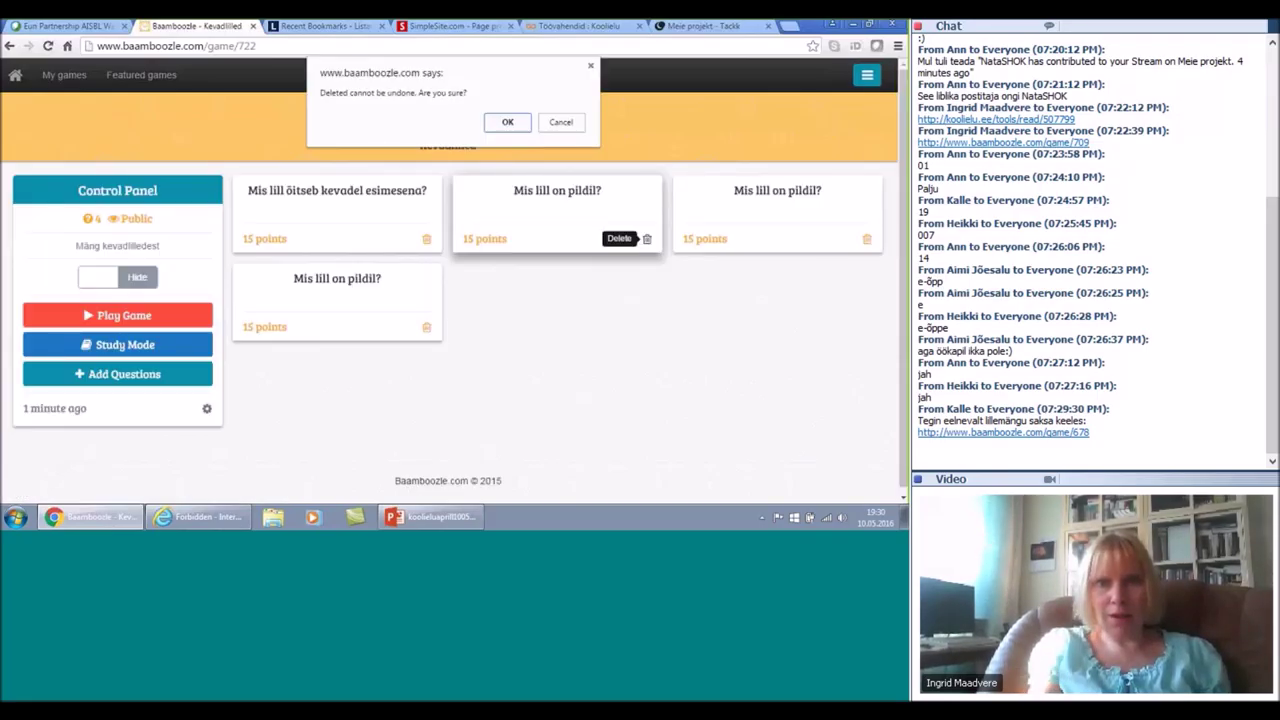
pyautogui.press('Return')
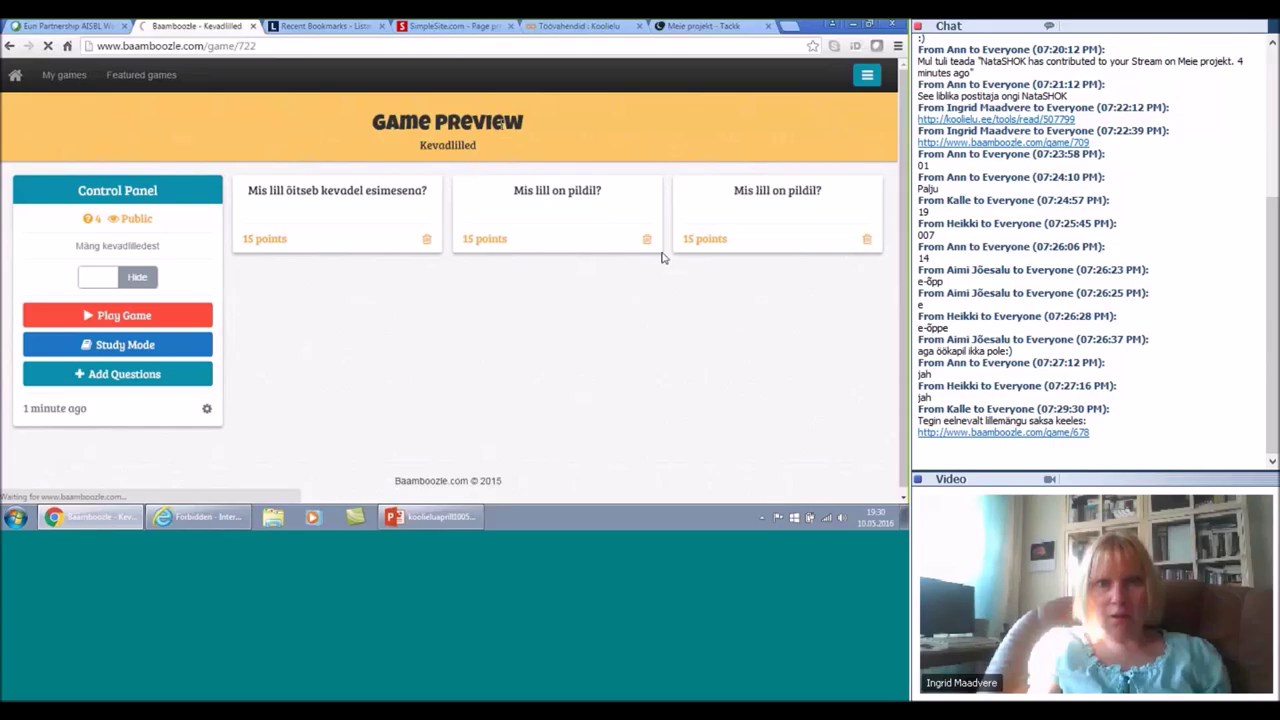
pyautogui.click(646, 239)
pyautogui.click(507, 123)
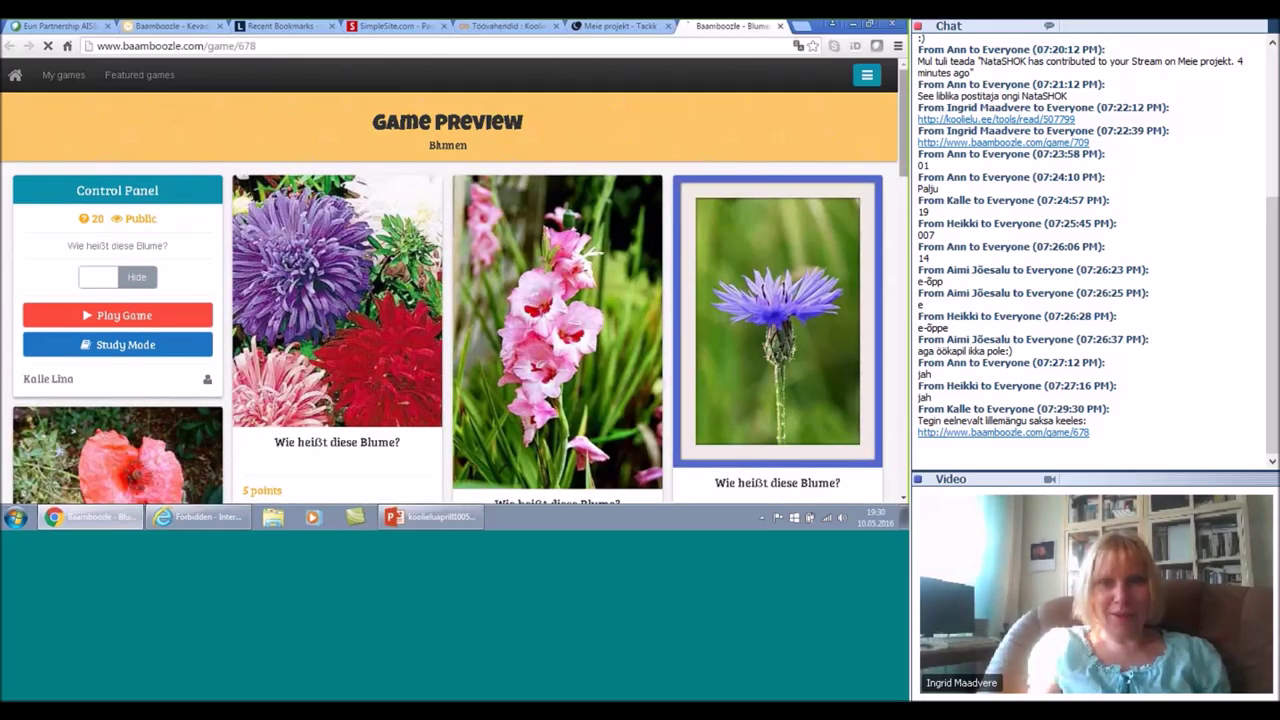
# Step: Look through the flower picture questions in the preview of the Blumen game
pyautogui.scroll(-5, 454, 300)
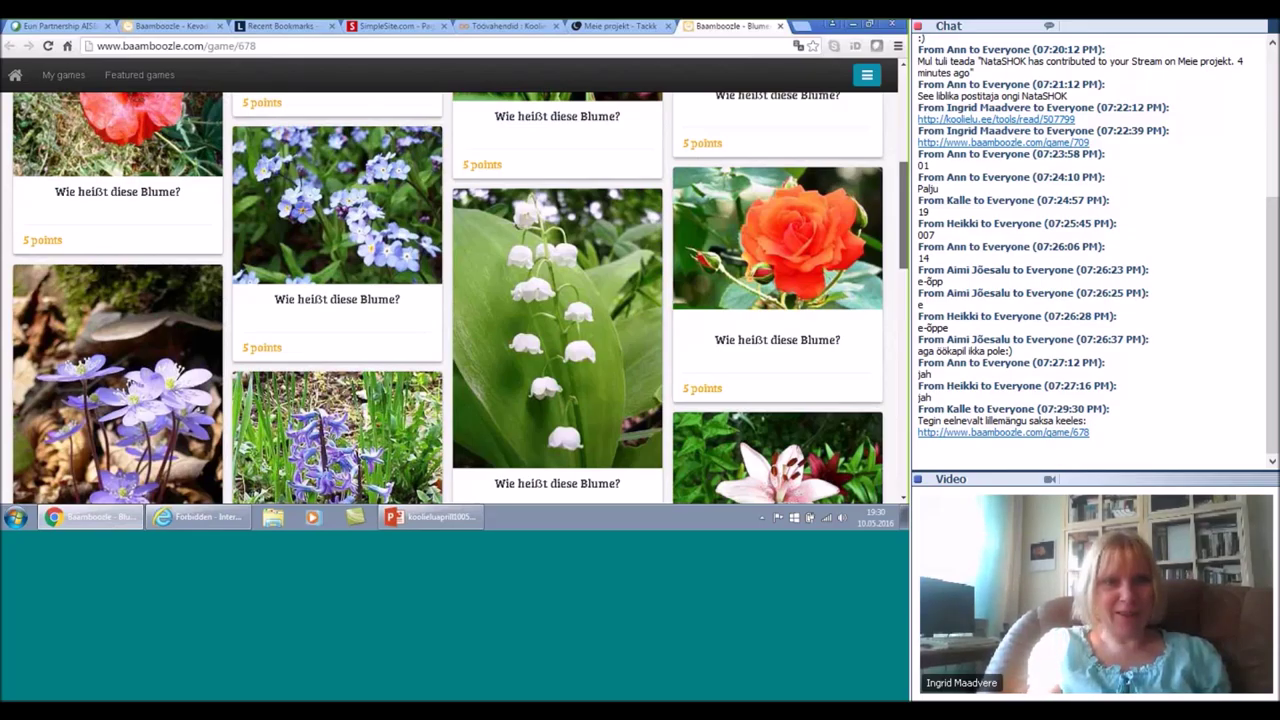
pyautogui.scroll(-3, 454, 300)
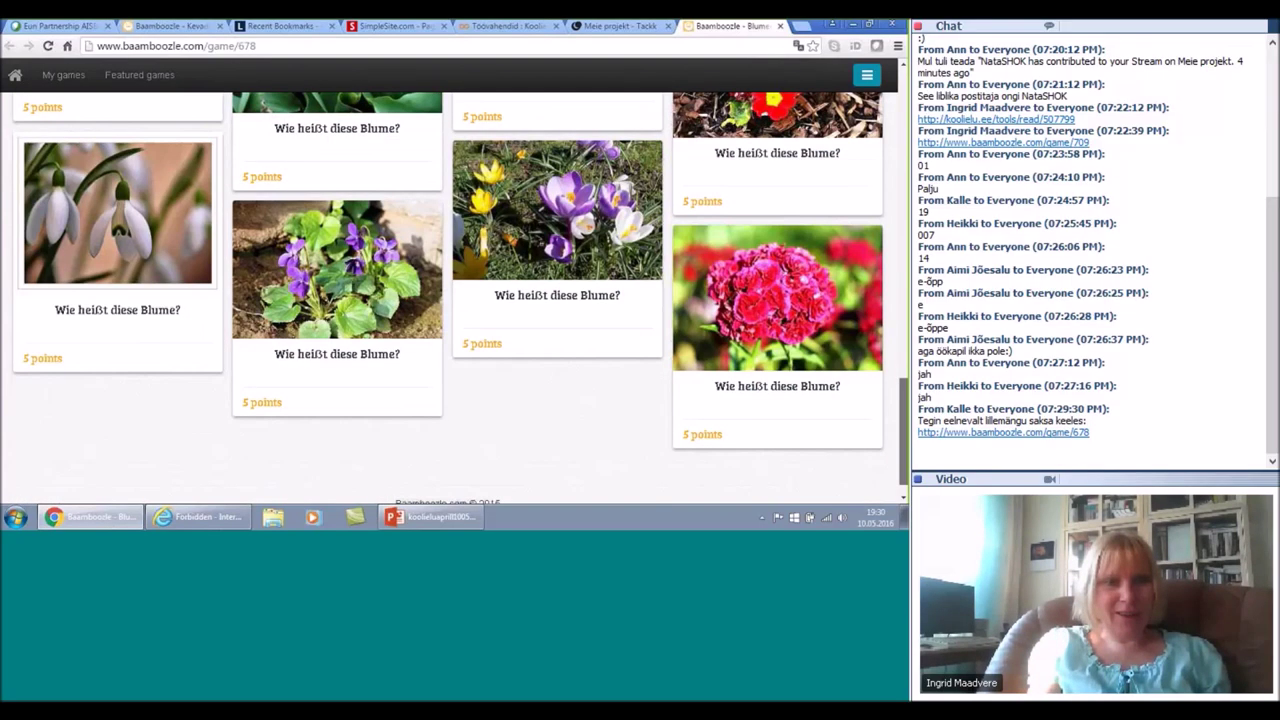
pyautogui.scroll(8, 454, 300)
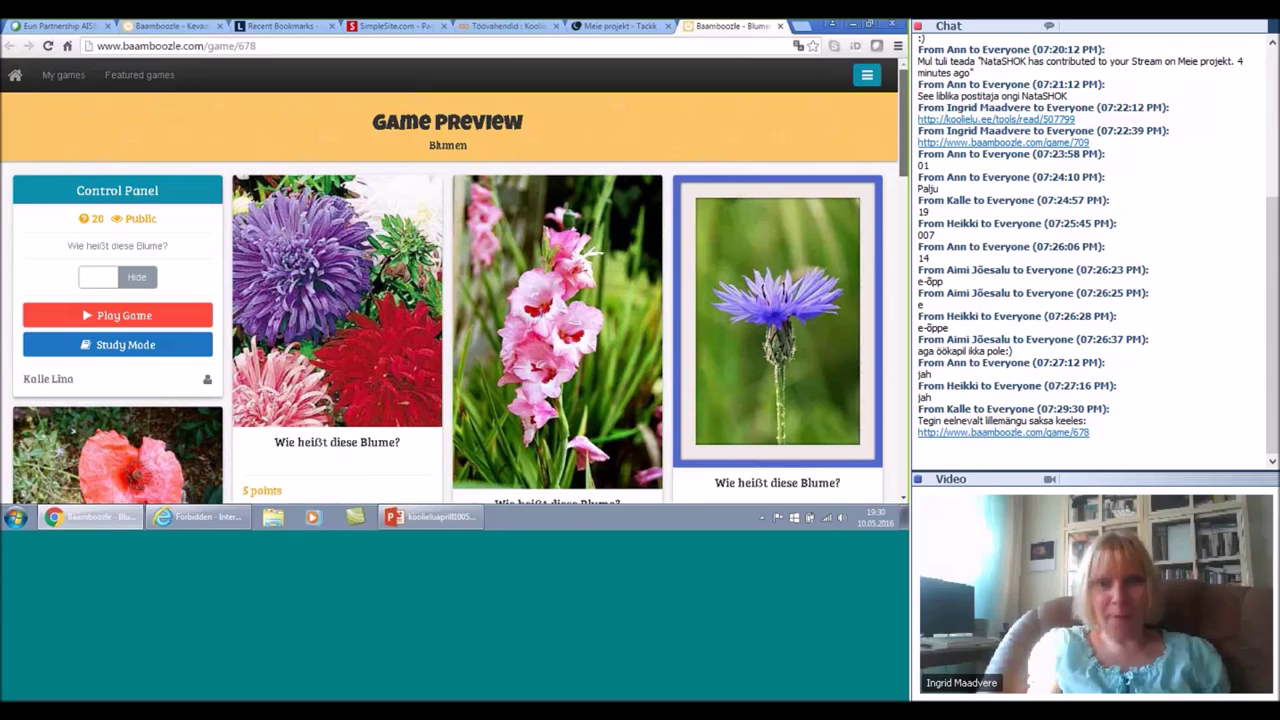
pyautogui.scroll(-1, 454, 300)
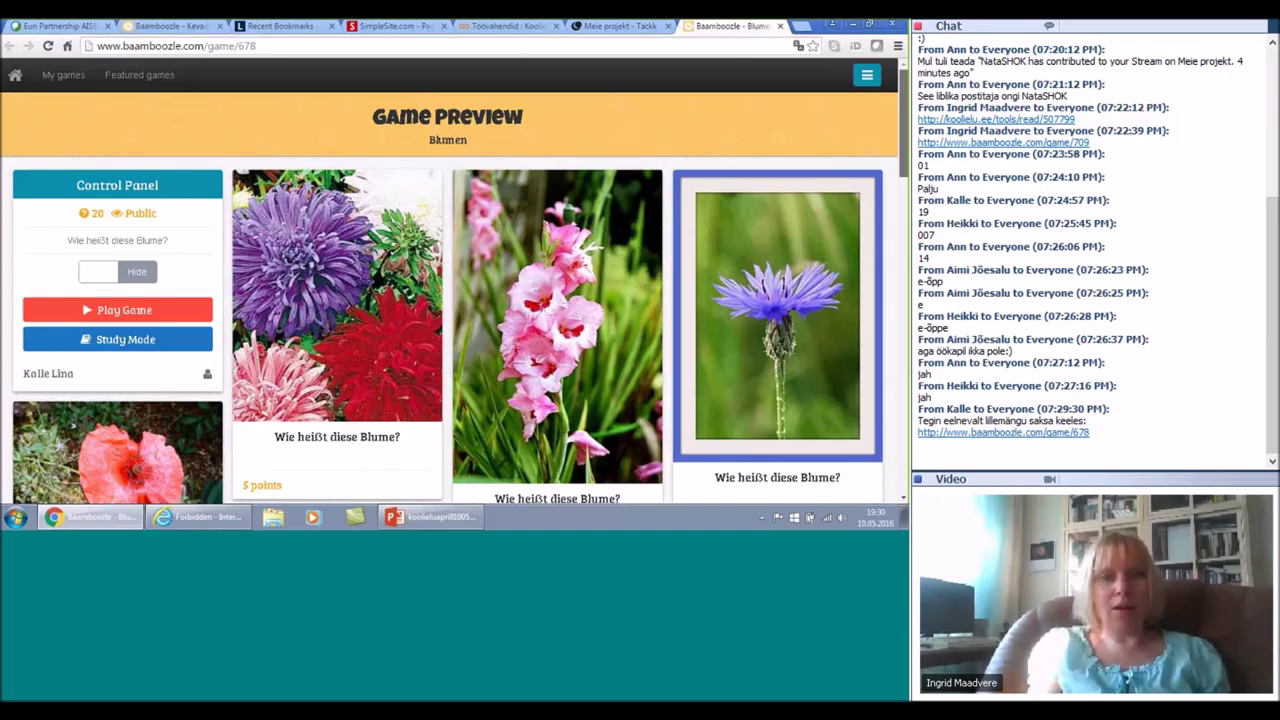
pyautogui.scroll(-3, 454, 287)
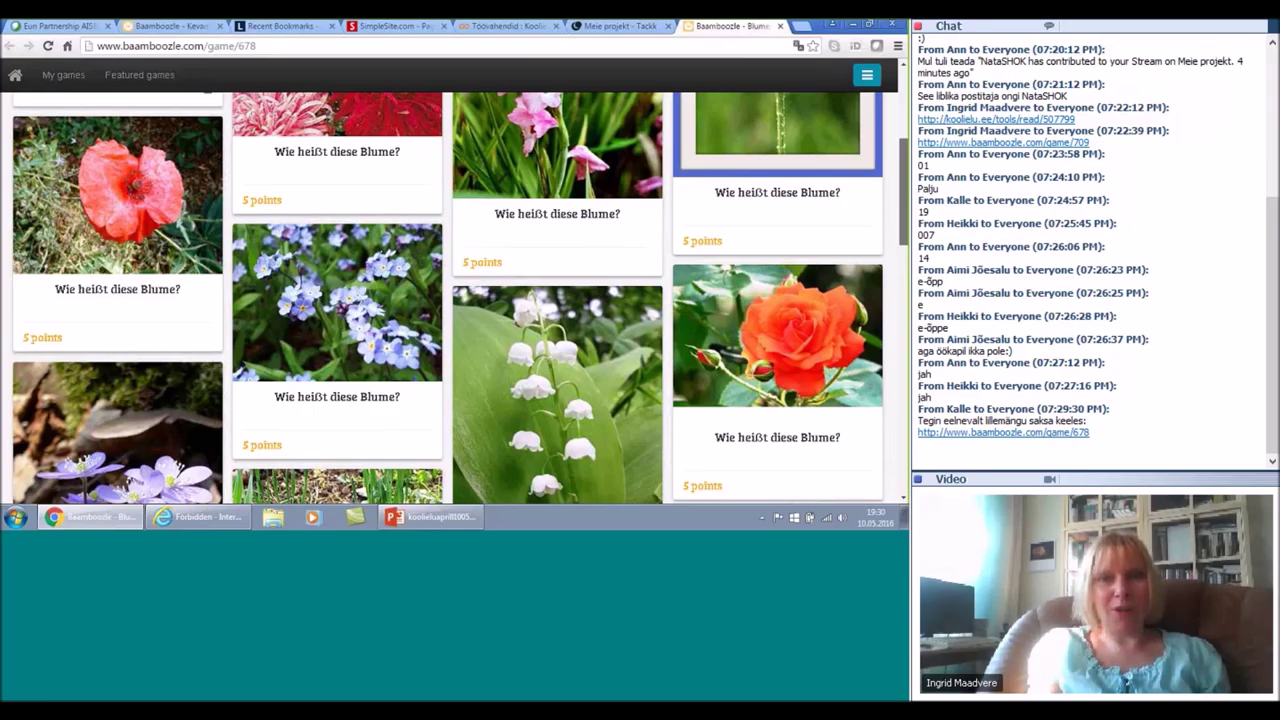
pyautogui.scroll(3, 454, 287)
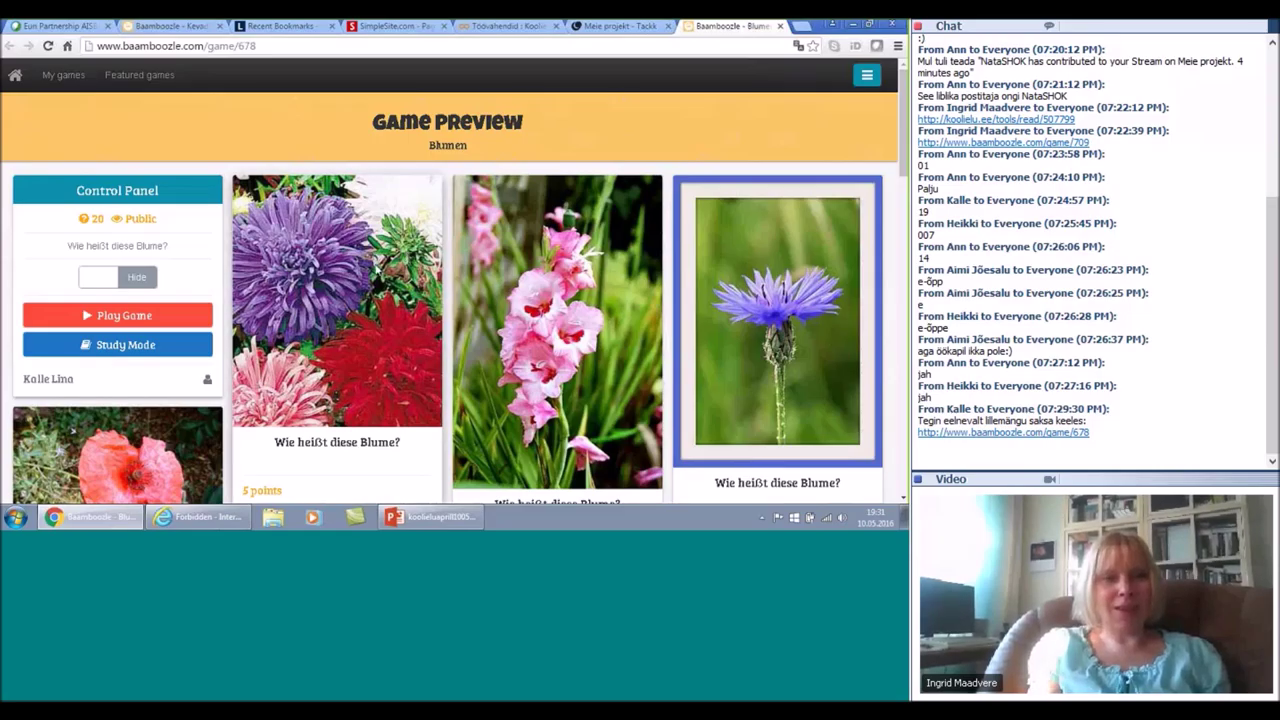
# Step: Start playing the Blumen game and score question 03 as correct for Team 2 after checking its answer
pyautogui.click(140, 318)
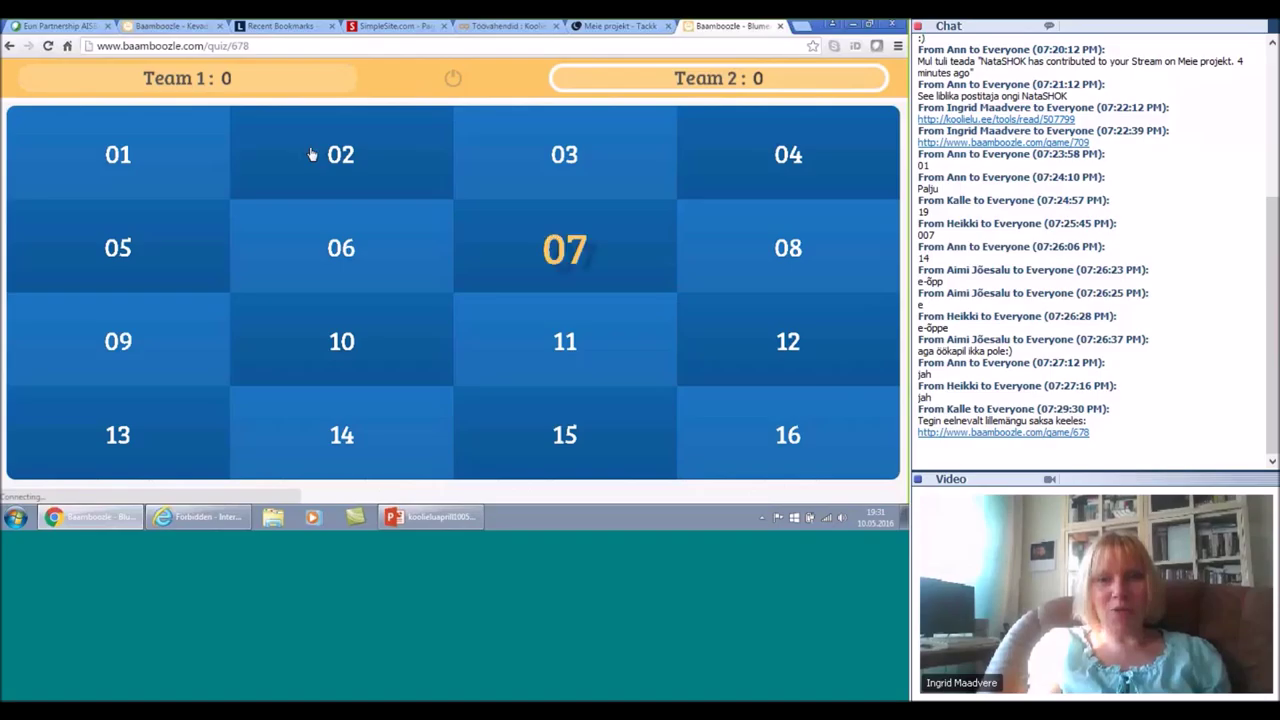
pyautogui.click(557, 163)
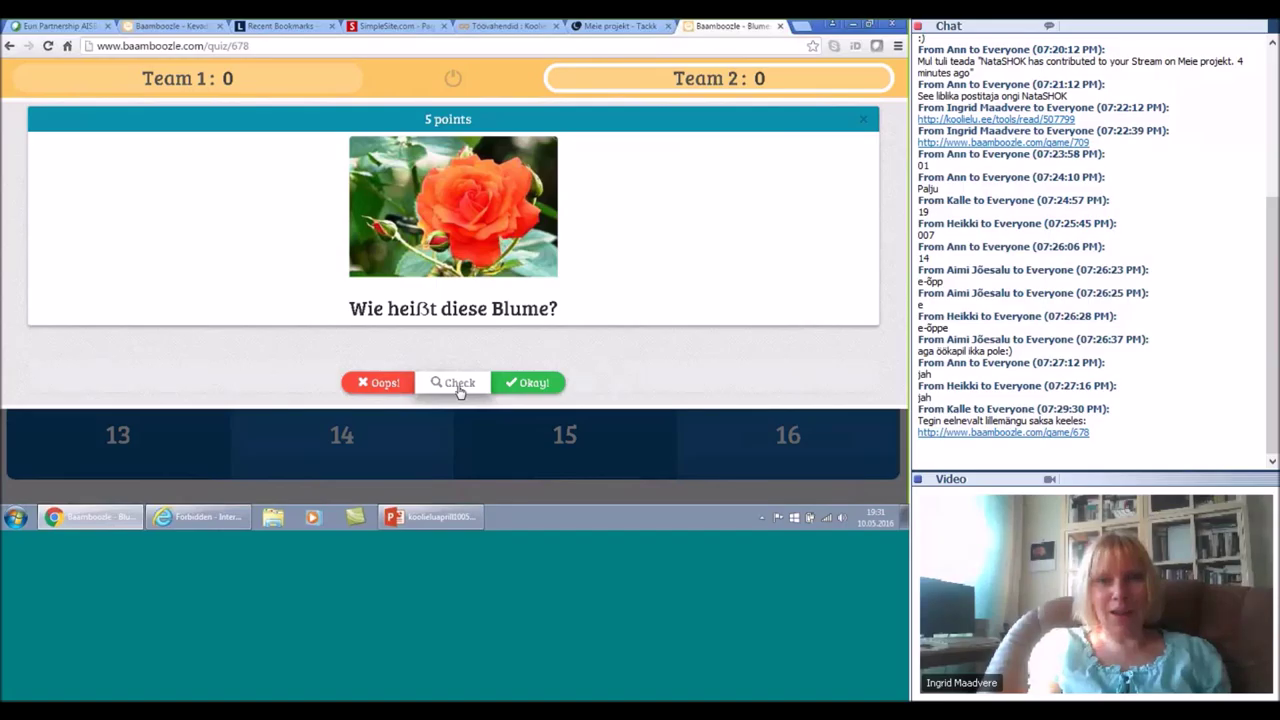
pyautogui.click(459, 388)
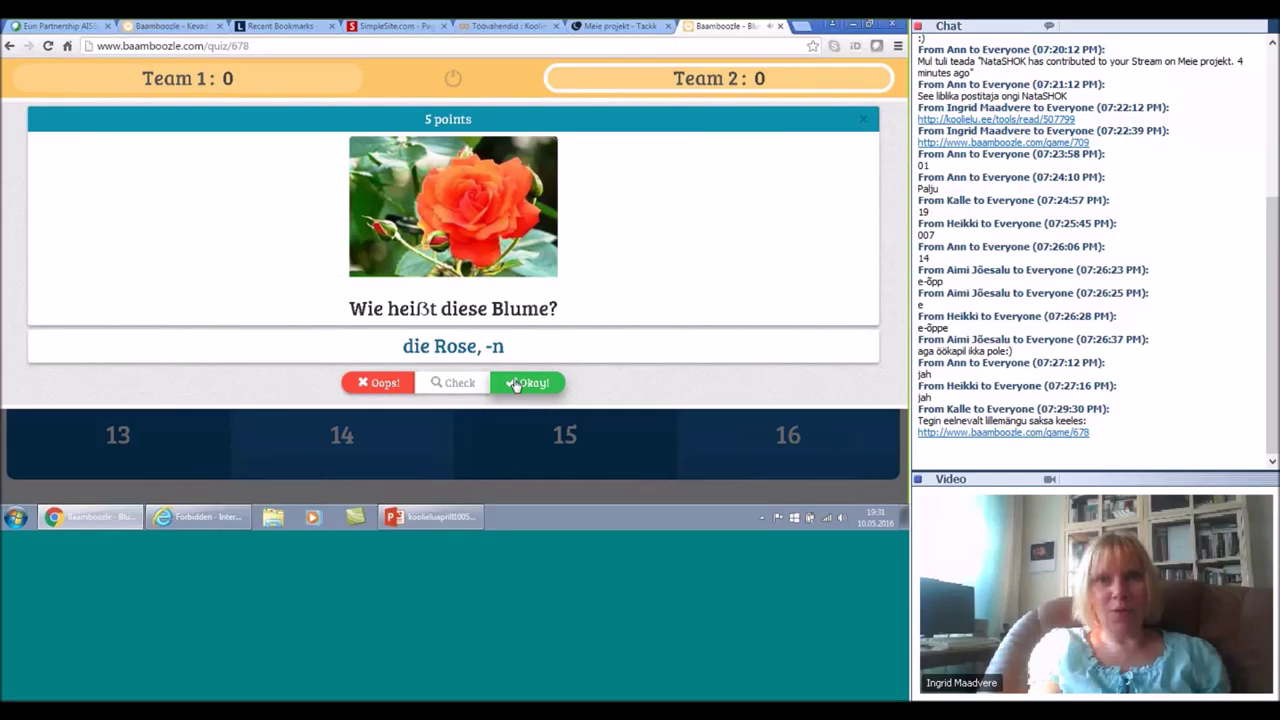
pyautogui.click(515, 385)
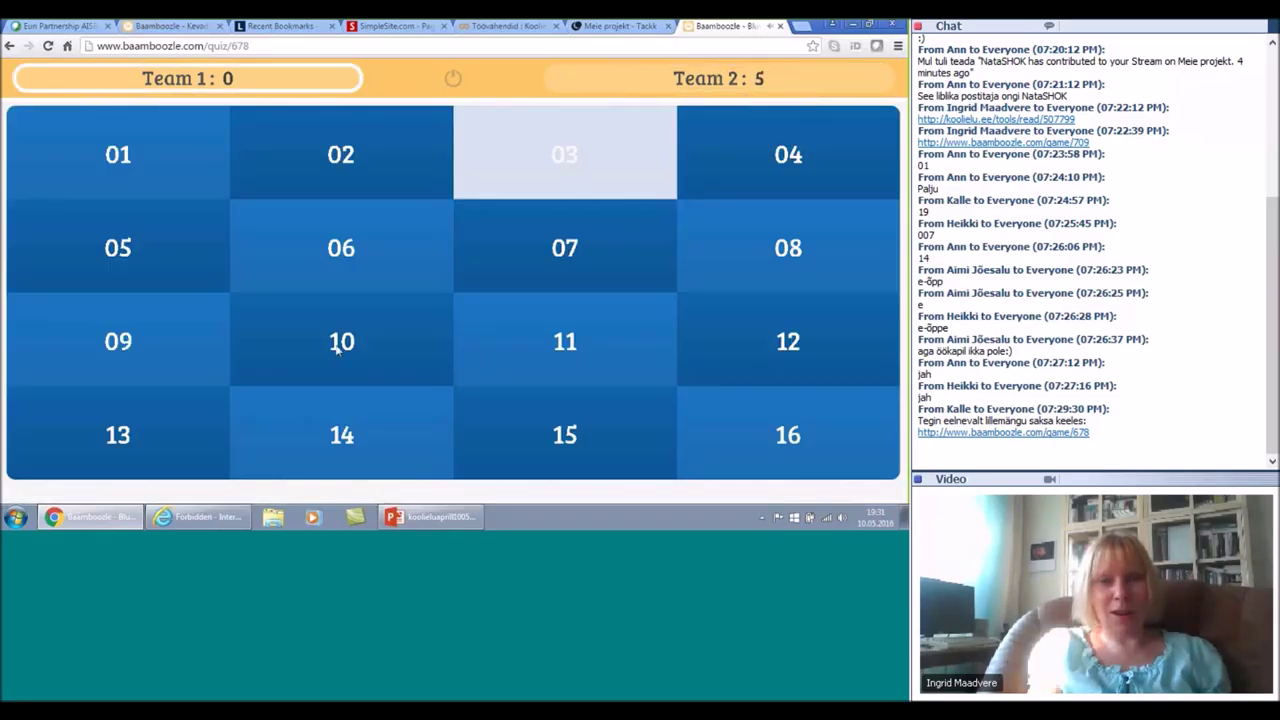
# Step: Open question 10, check its answer and score it as correct for Team 1
pyautogui.click(338, 346)
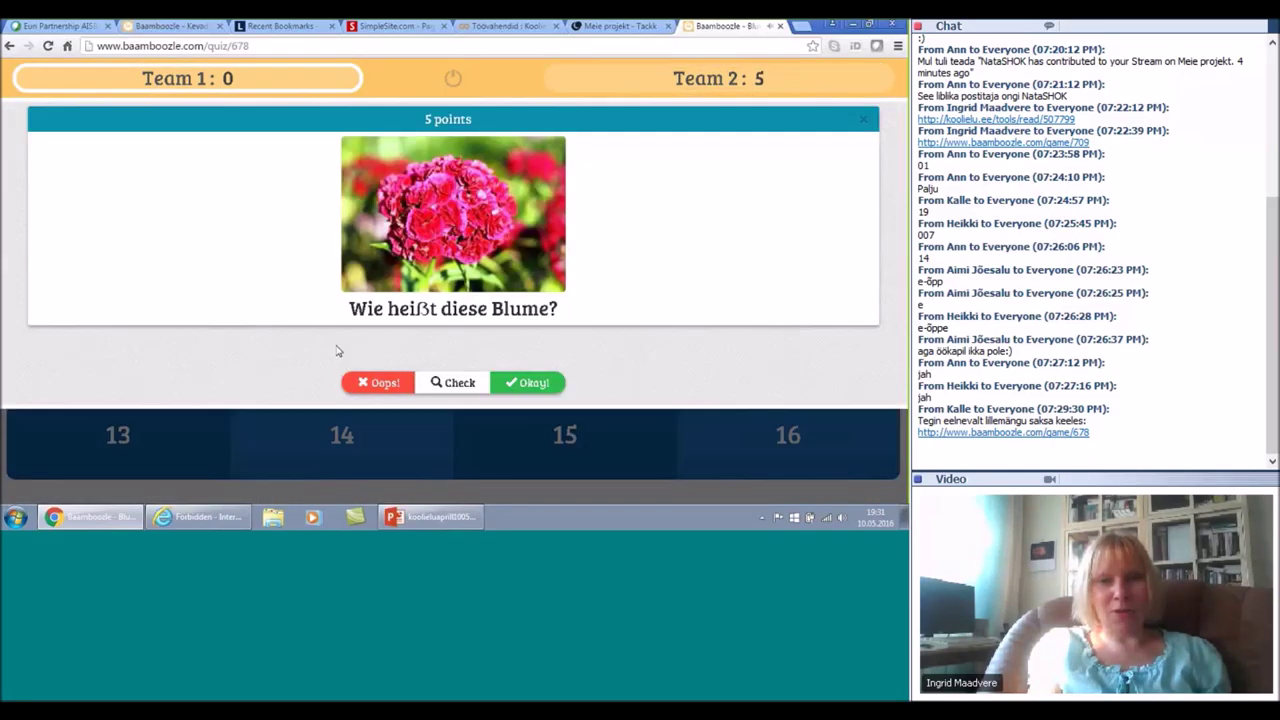
pyautogui.click(462, 381)
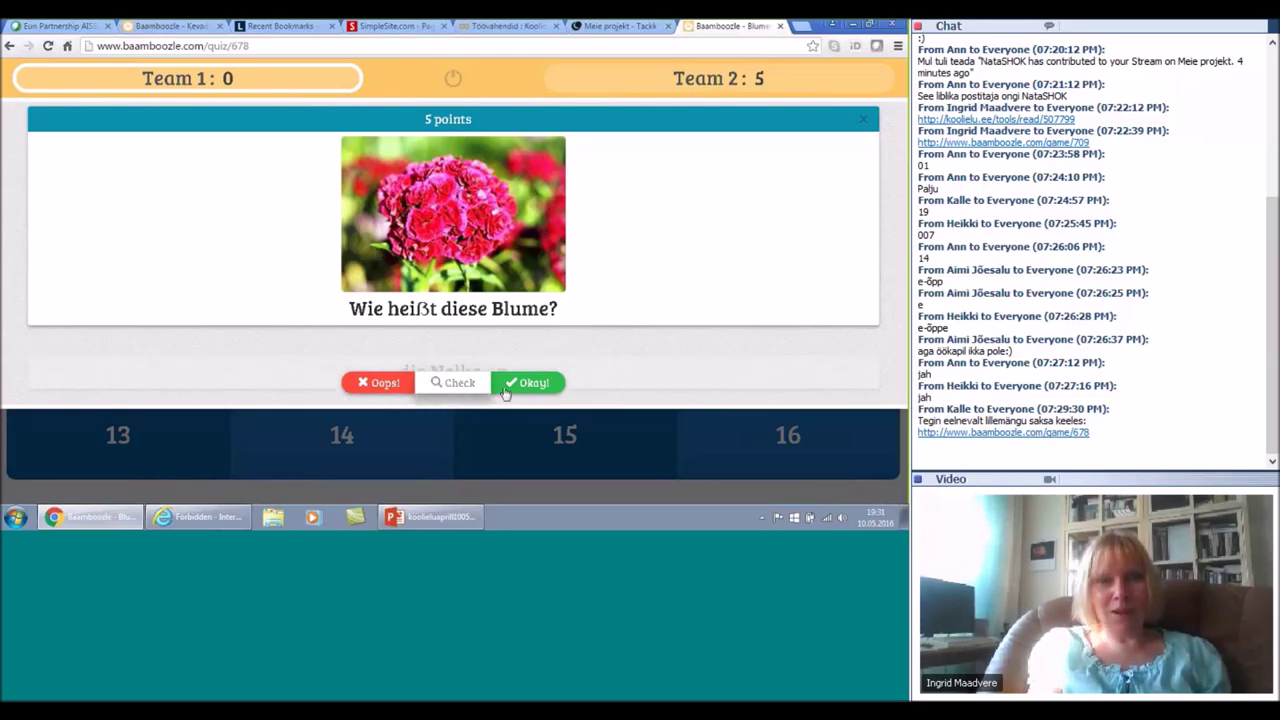
pyautogui.click(505, 390)
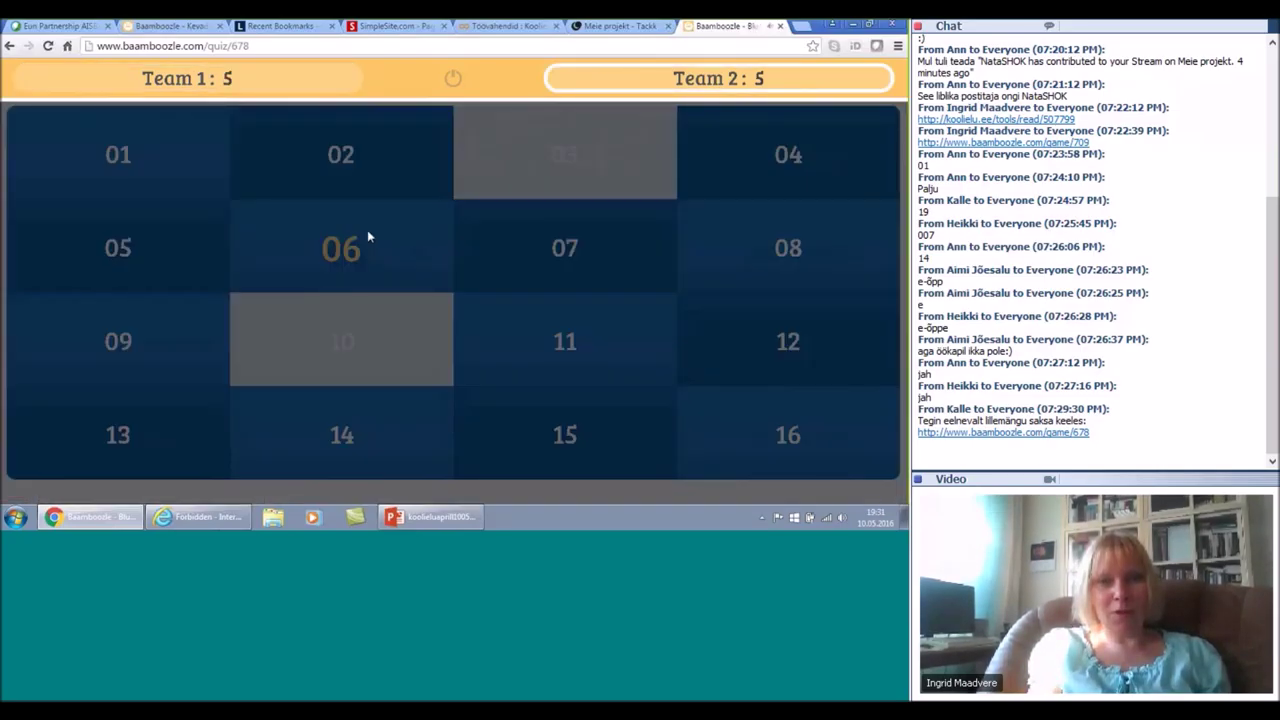
# Step: Open question 06 as Team 2's turn in the Blumen game
pyautogui.click(367, 236)
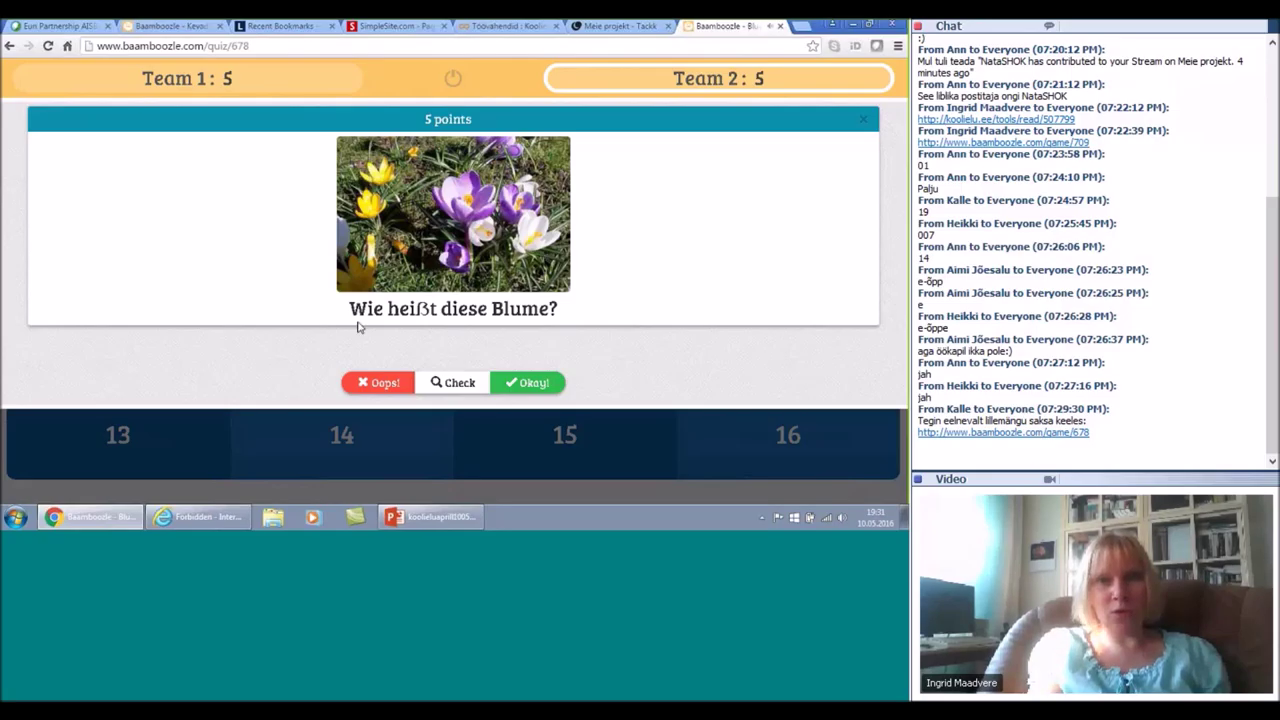